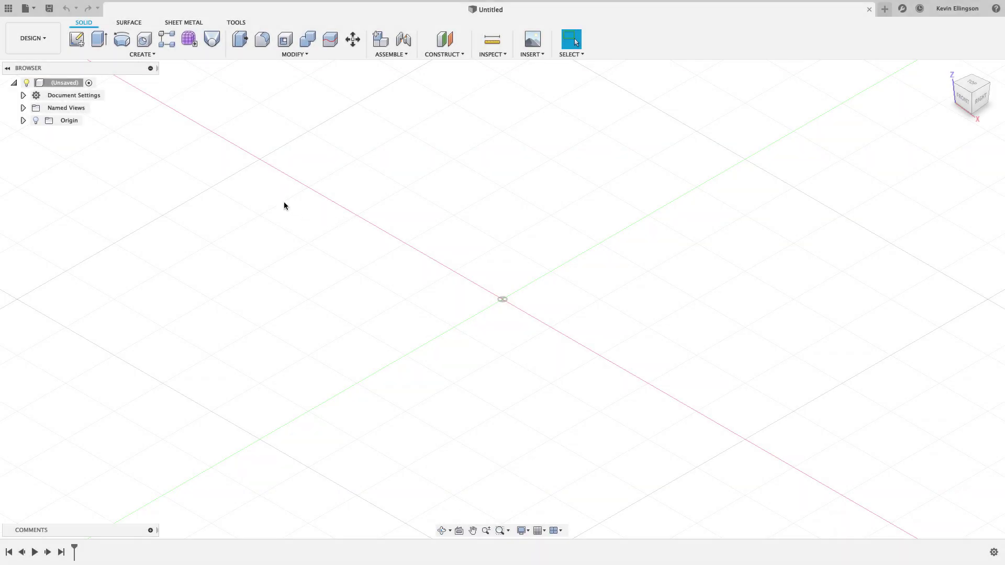
Save the design as 'Drawing Exercise'
{"action": "left_click", "coordinate": [49, 8]}
{"action": "type", "text": "Dr"}
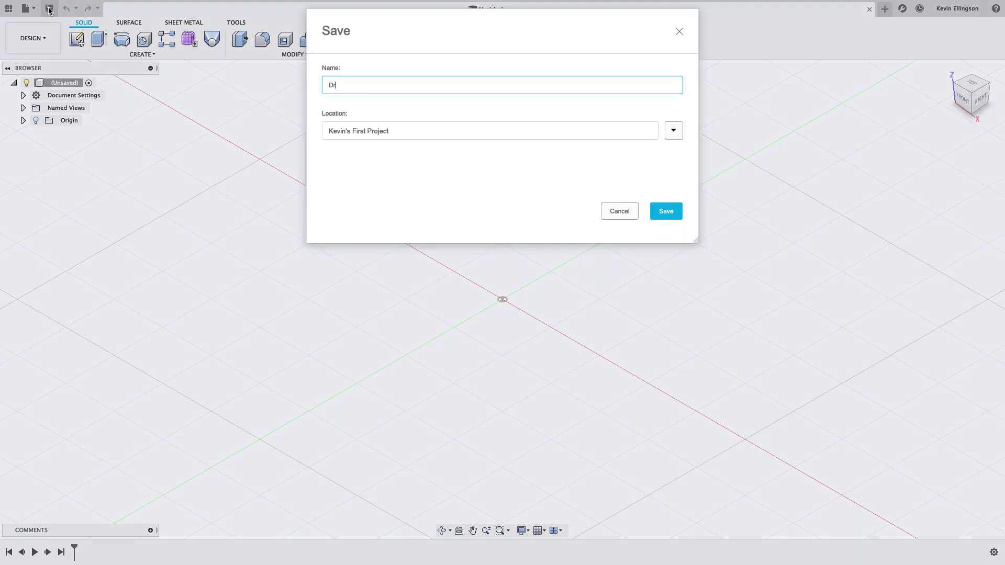
{"action": "type", "text": "awing Exercise"}
{"action": "left_click", "coordinate": [661, 212]}
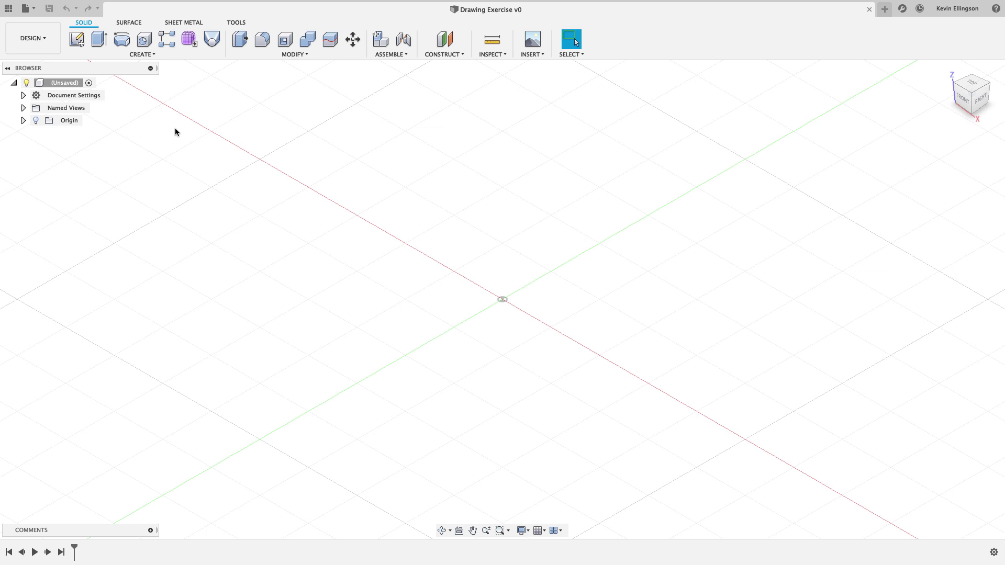
Add a new component under the root and rename it 'Bracket'
{"action": "right_click", "coordinate": [70, 85]}
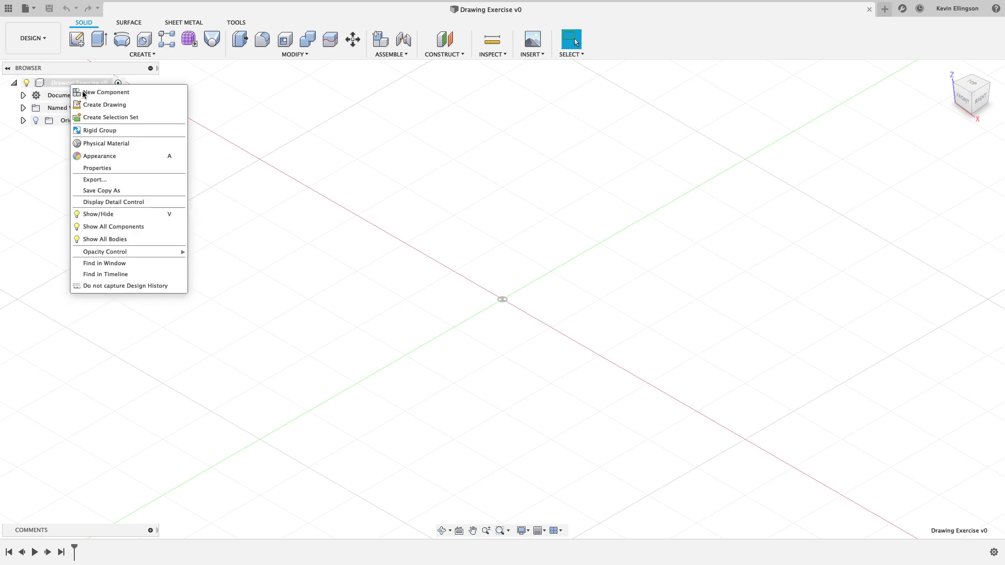
{"action": "left_click", "coordinate": [84, 93]}
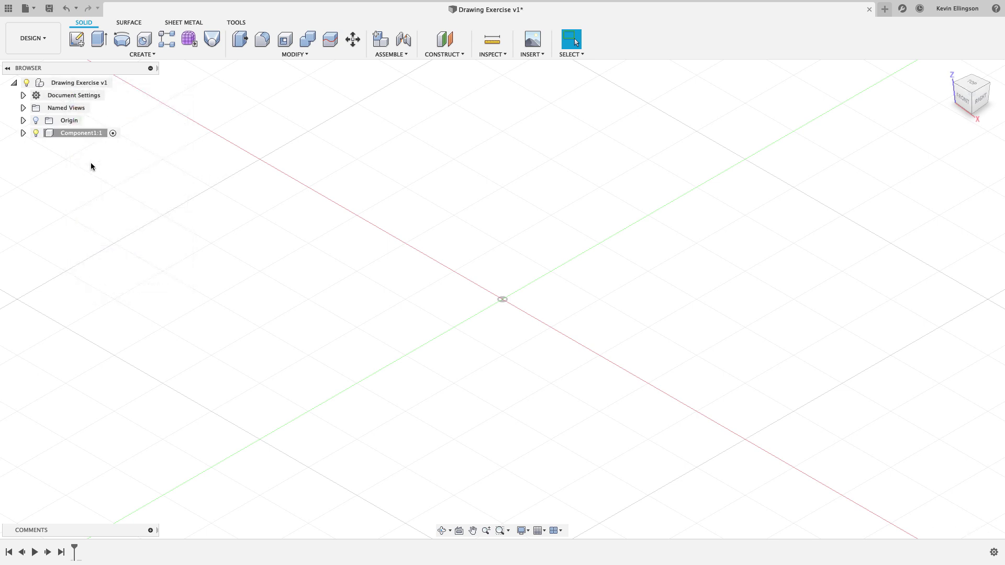
{"action": "left_click", "coordinate": [89, 135]}
{"action": "left_click", "coordinate": [88, 134]}
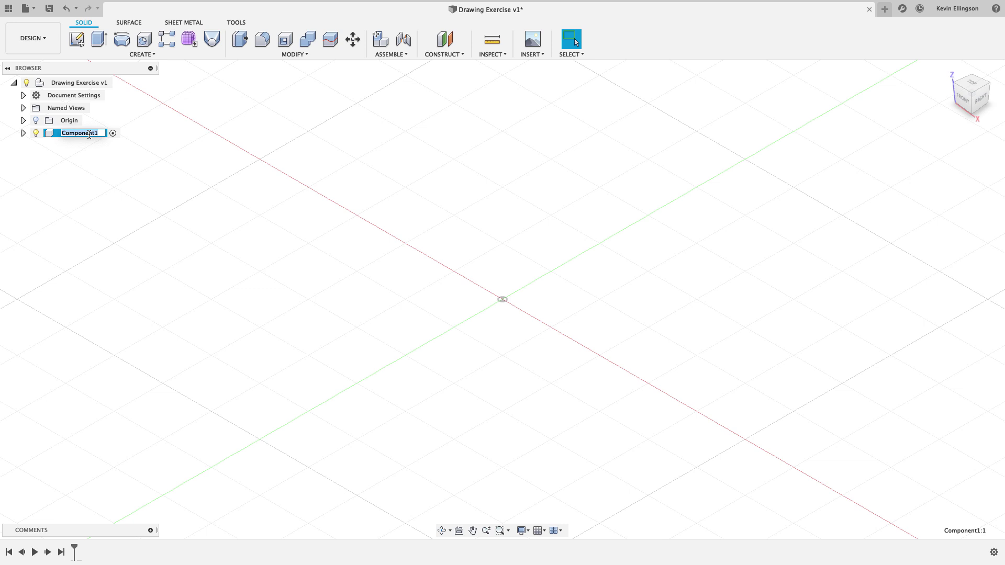
{"action": "type", "text": "Brcka"}
{"action": "key", "text": "BackSpace"}
{"action": "key", "text": "BackSpace"}
{"action": "type", "text": "acket"}
{"action": "key", "text": "Return"}
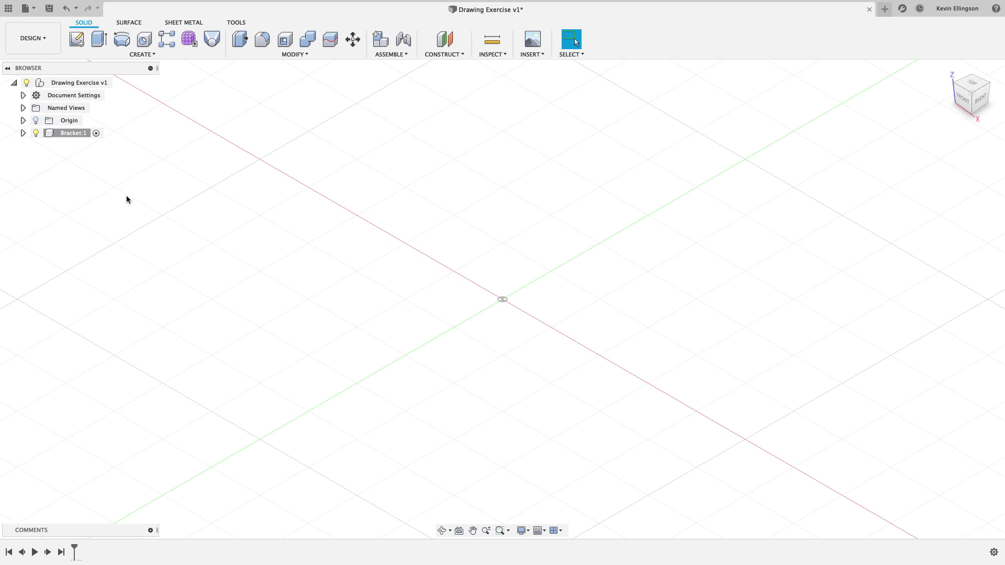
Start a new sketch on the horizontal XY plane
{"action": "left_click", "coordinate": [76, 39]}
{"action": "left_click", "coordinate": [544, 293]}
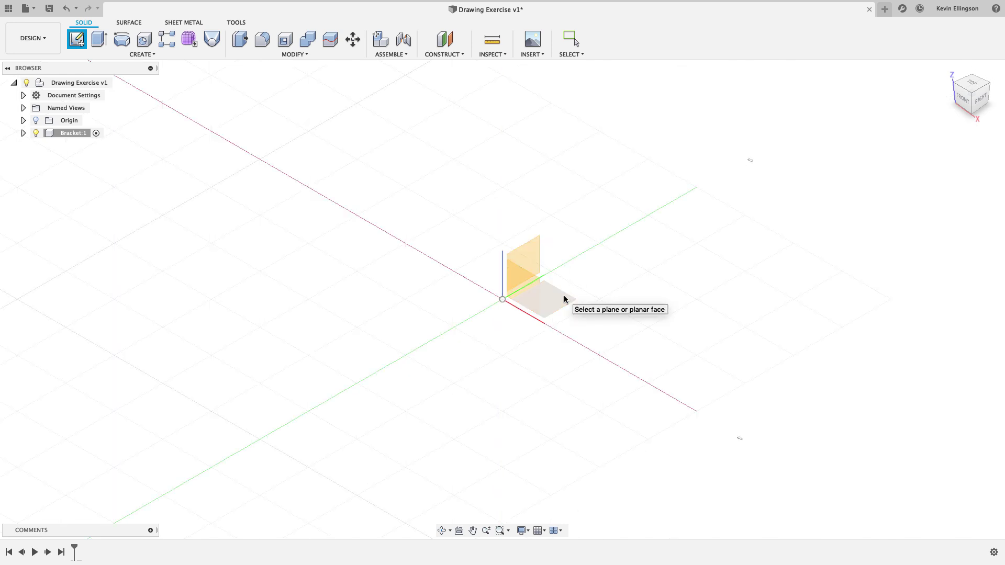
{"action": "left_click", "coordinate": [512, 313]}
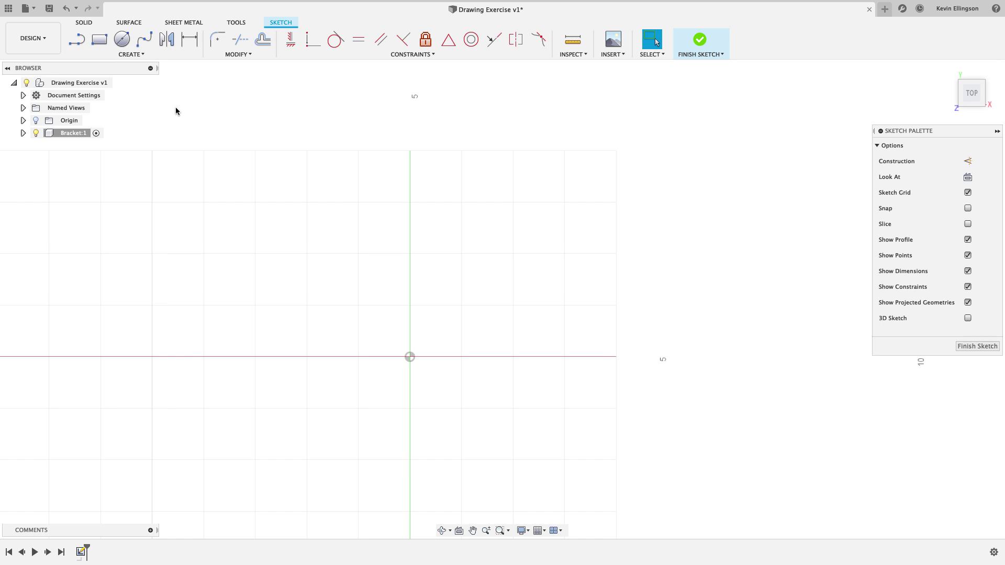
Draw a 2-point rectangle 6.3 in by 4.12 in
{"action": "left_click", "coordinate": [100, 40]}
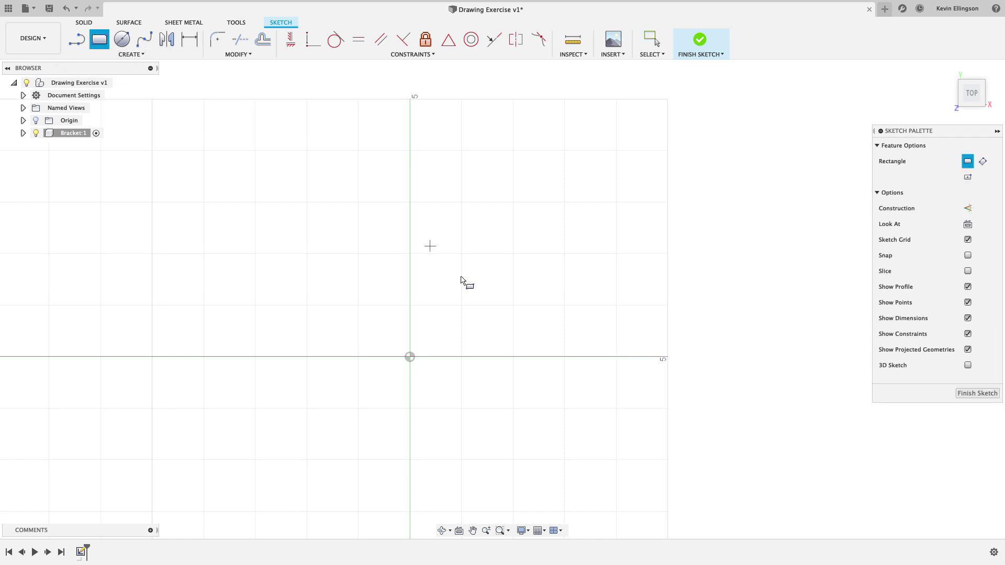
{"action": "left_click", "coordinate": [296, 155]}
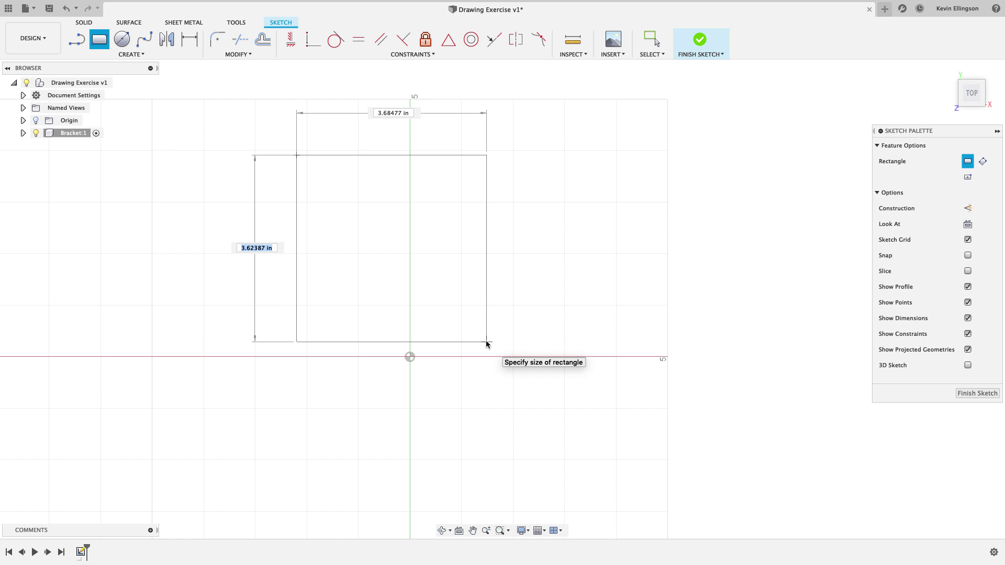
{"action": "type", "text": "6.3"}
{"action": "key", "text": "Tab"}
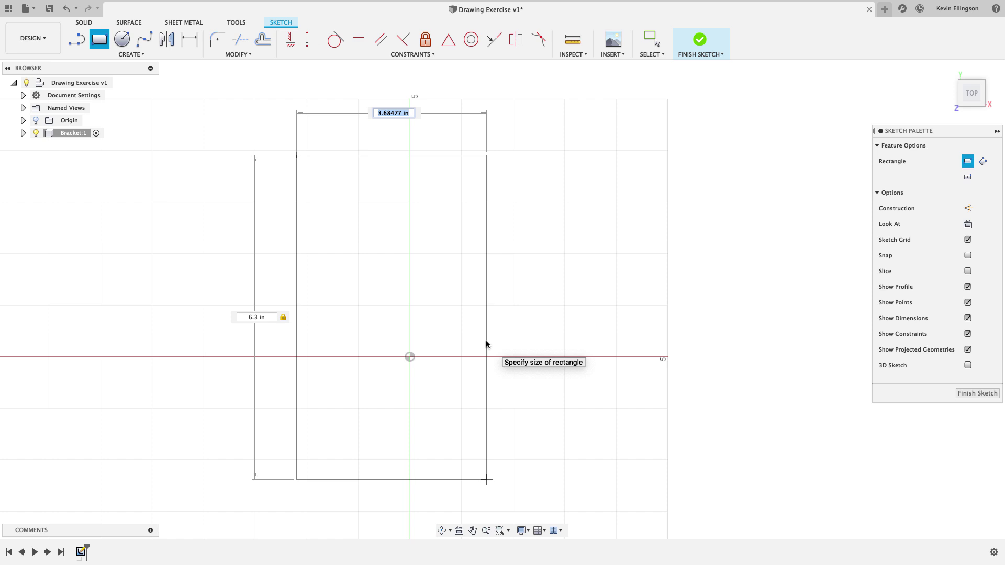
{"action": "type", "text": "4.12"}
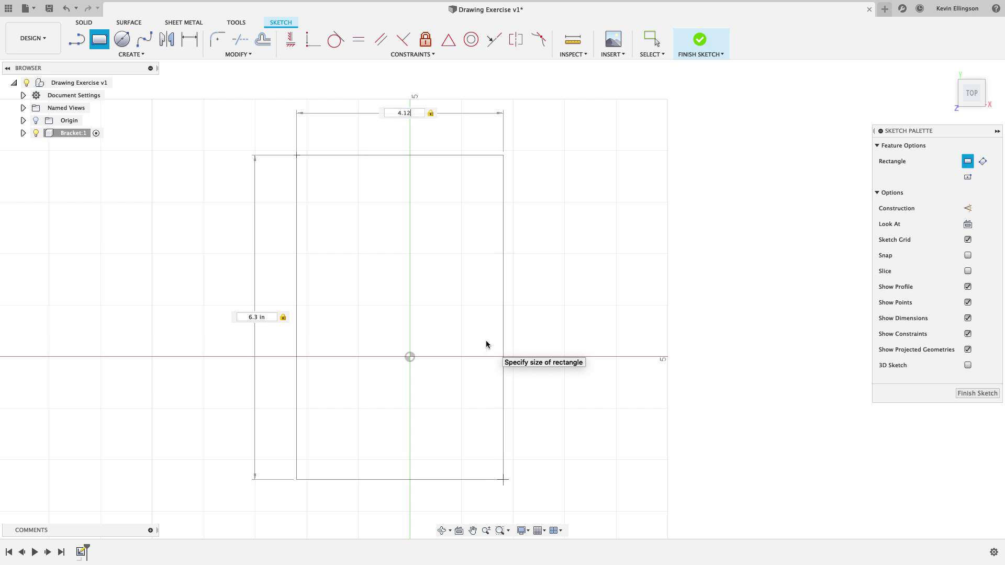
{"action": "key", "text": "Return"}
{"action": "key", "text": "Escape"}
Constrain the rectangle's bottom edge midpoint to the origin
{"action": "scroll", "coordinate": [515, 416], "scroll_direction": "down", "scroll_amount": 2}
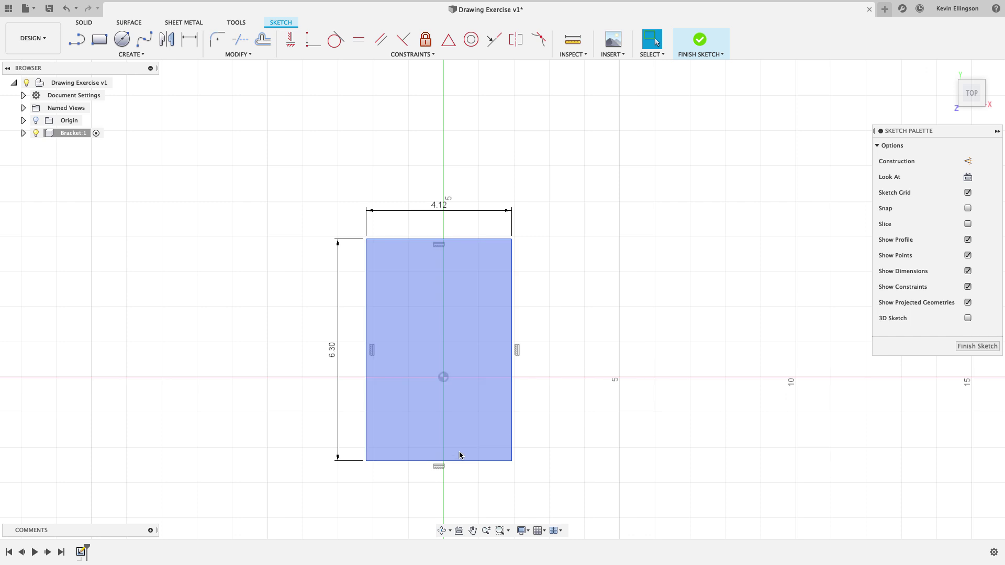
{"action": "left_click_drag", "start_coordinate": [448, 463], "coordinate": [458, 362]}
{"action": "left_click", "coordinate": [475, 415]}
{"action": "scroll", "coordinate": [492, 434], "scroll_direction": "down", "scroll_amount": 2}
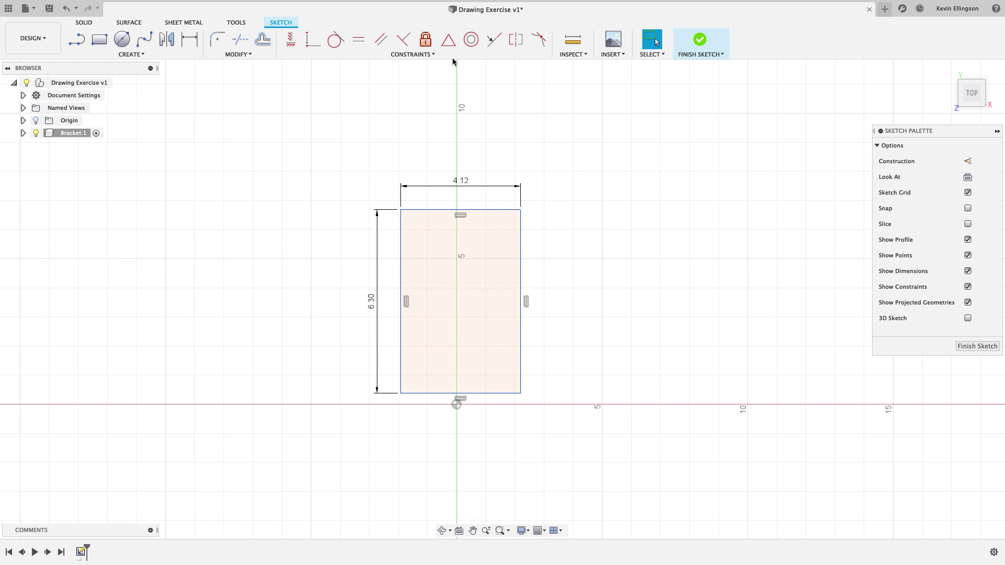
{"action": "left_click", "coordinate": [448, 40]}
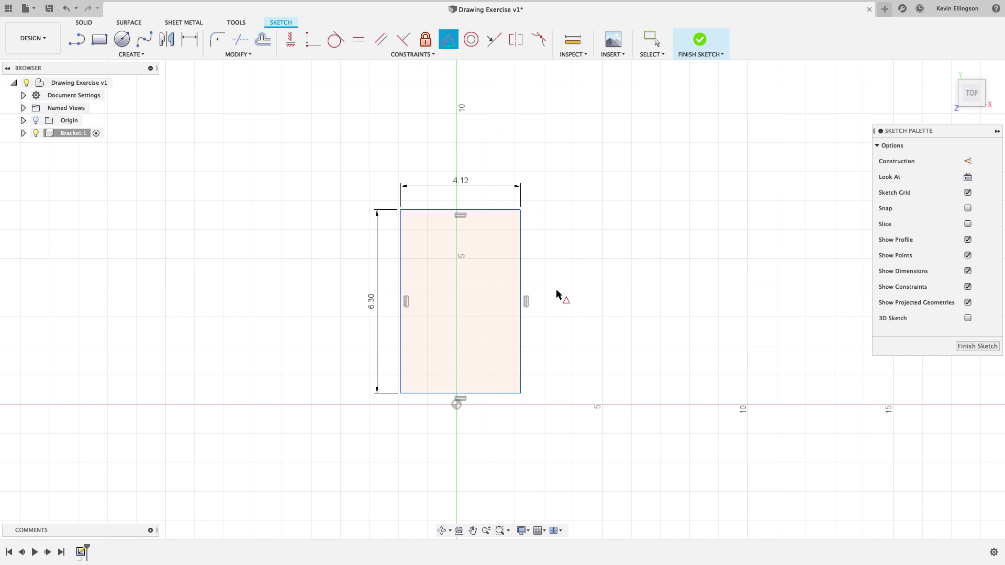
{"action": "left_click", "coordinate": [497, 392]}
{"action": "left_click", "coordinate": [456, 404]}
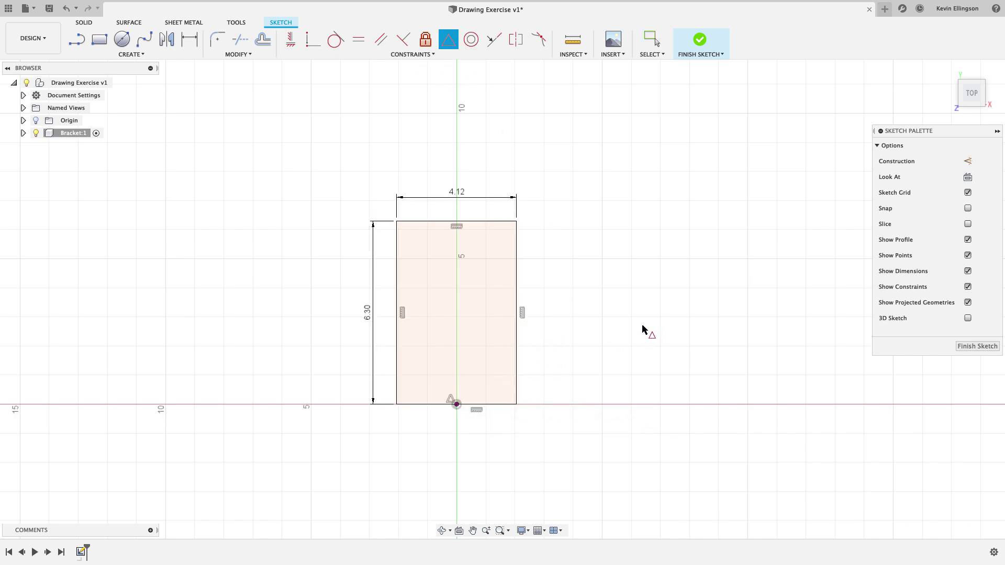
{"action": "key", "text": "Escape"}
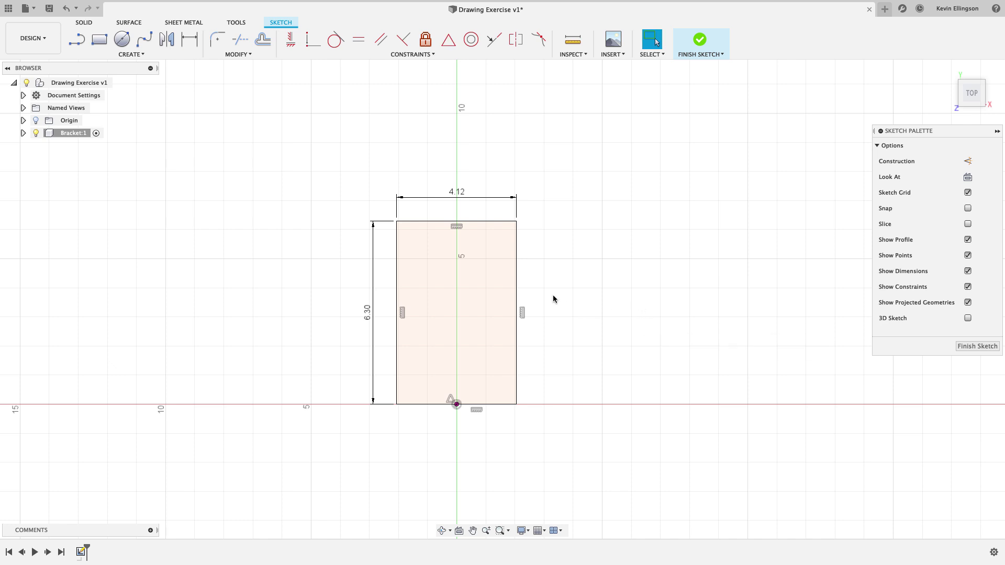
Finish the sketch and return to the home view
{"action": "left_click", "coordinate": [976, 346]}
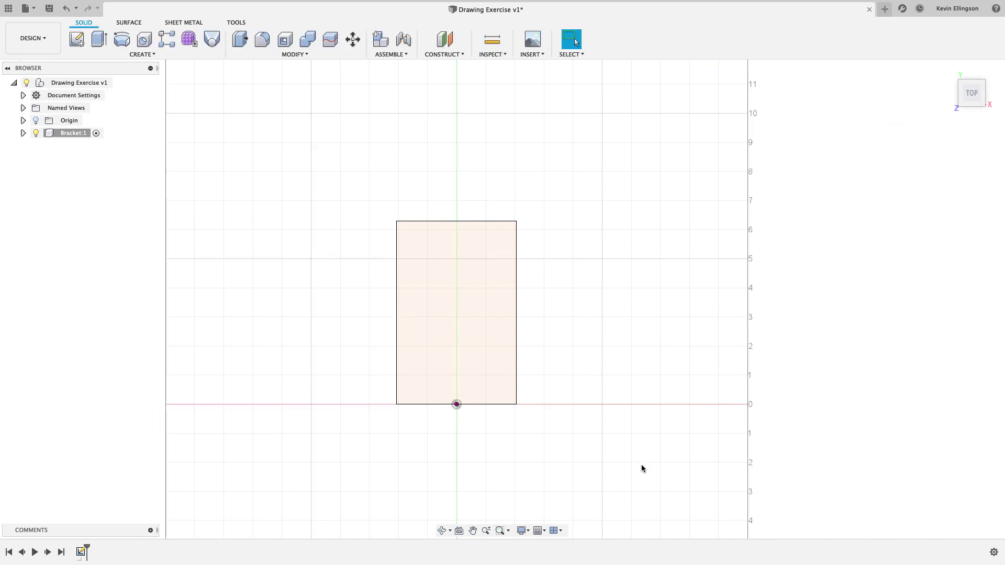
{"action": "left_click", "coordinate": [948, 70]}
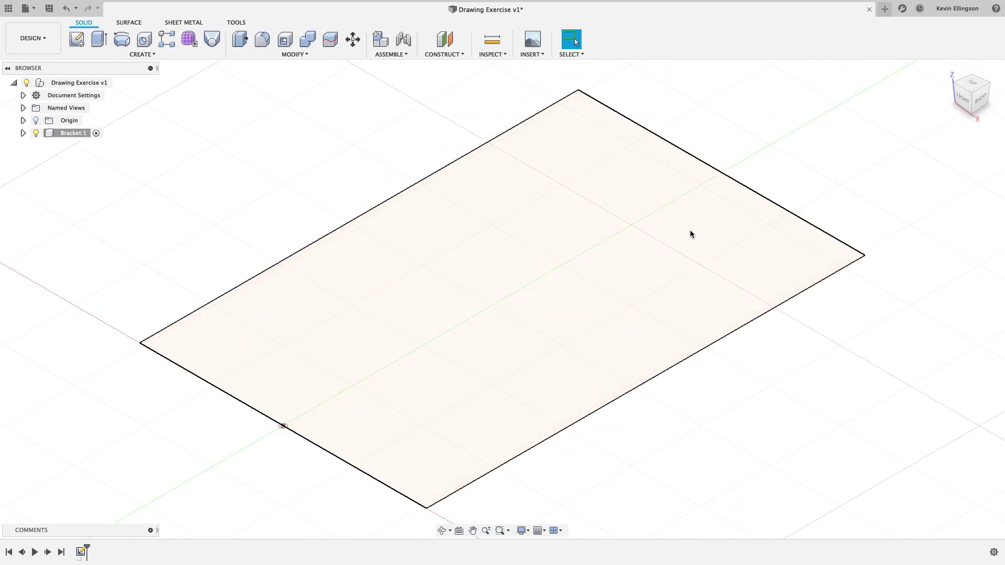
{"action": "middle_click_drag", "start_coordinate": [455, 191], "coordinate": [424, 207]}
{"action": "scroll", "coordinate": [424, 209], "scroll_direction": "down", "scroll_amount": 2}
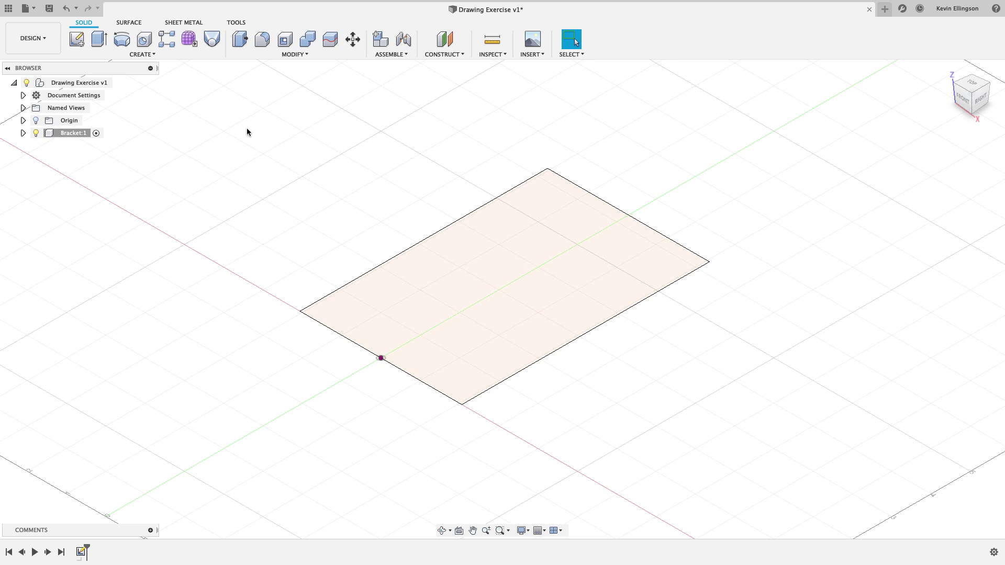
Extrude the rectangle symmetrically to a 1 in total thickness
{"action": "left_click", "coordinate": [99, 39]}
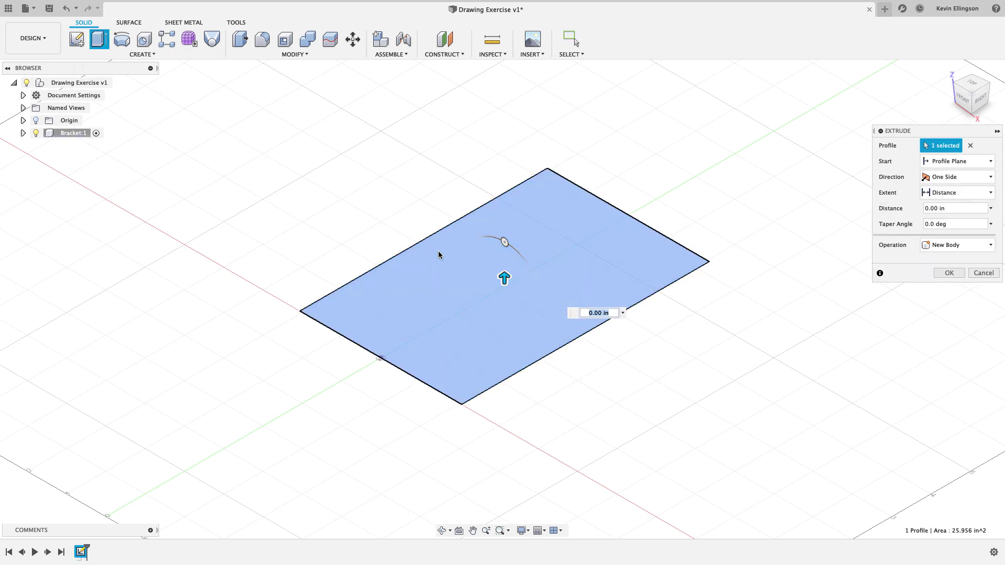
{"action": "type", "text": "1"}
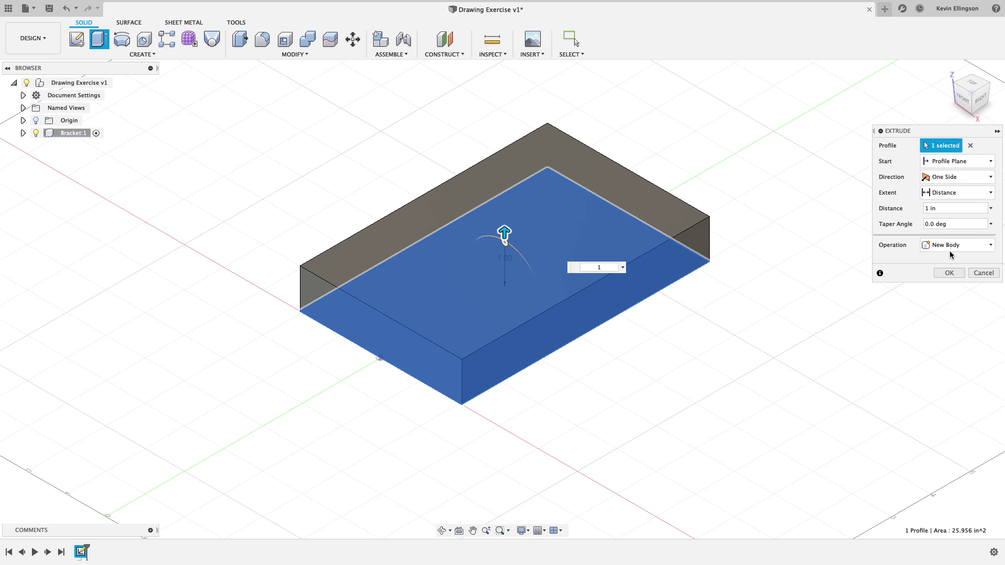
{"action": "left_click", "coordinate": [954, 178]}
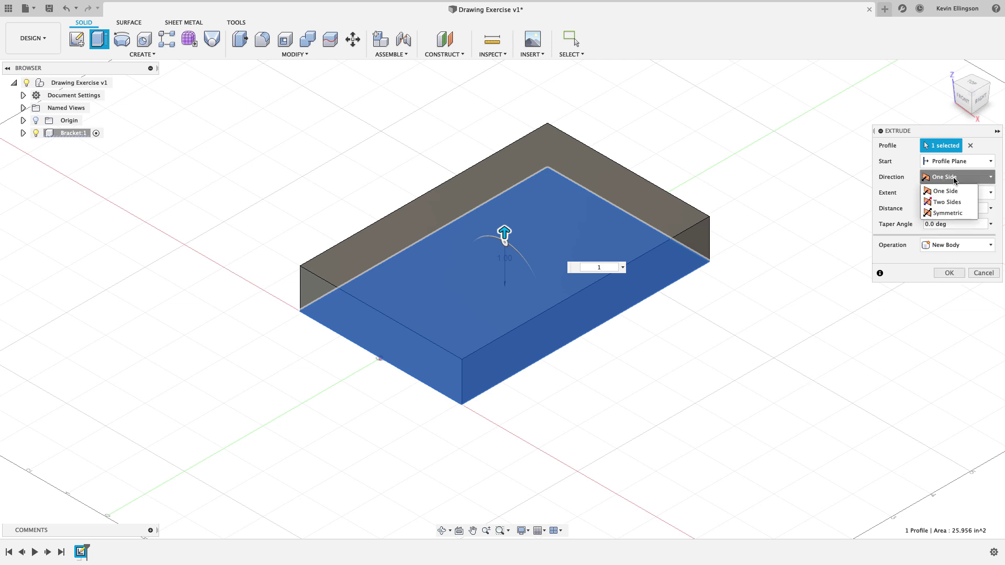
{"action": "left_click", "coordinate": [947, 213]}
{"action": "left_click", "coordinate": [945, 209]}
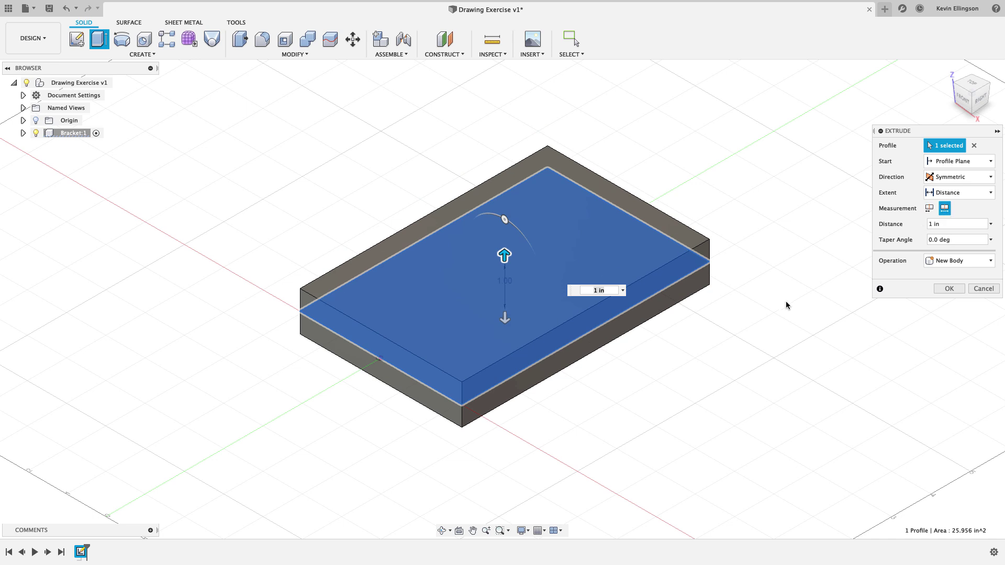
{"action": "left_click", "coordinate": [939, 289]}
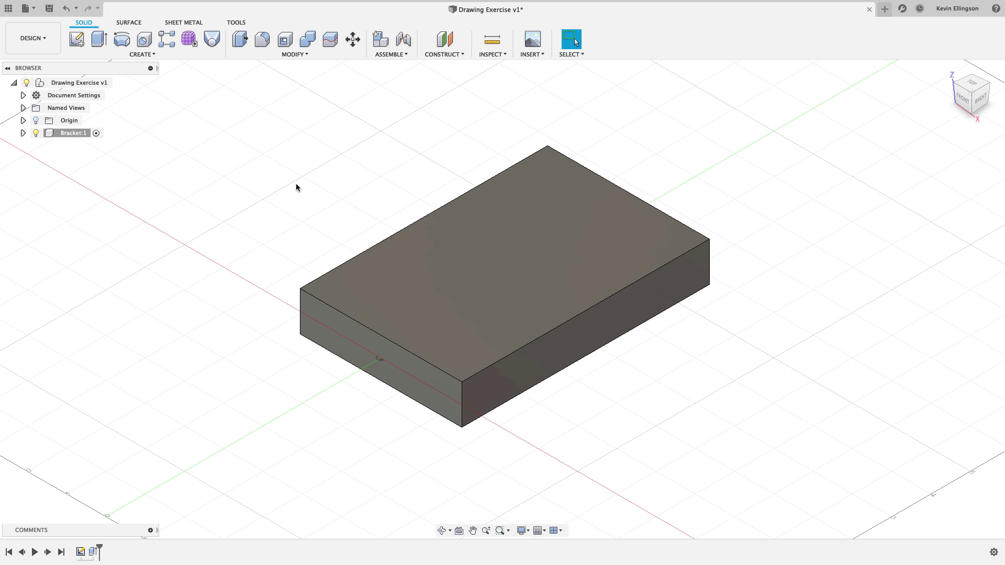
Fillet the block's two back vertical corner edges with a 0.50 in radius
{"action": "left_click", "coordinate": [262, 39]}
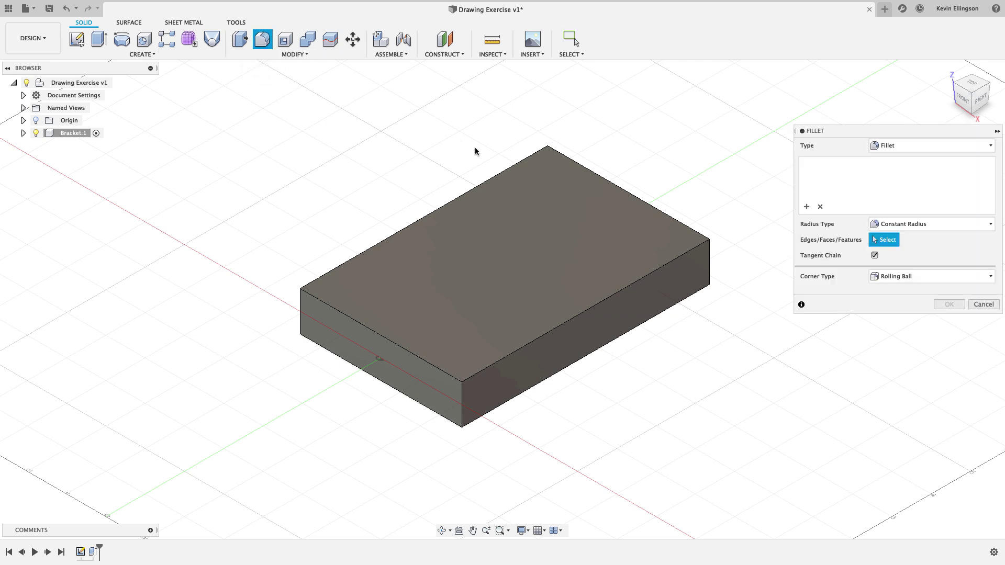
{"action": "left_click", "coordinate": [549, 156]}
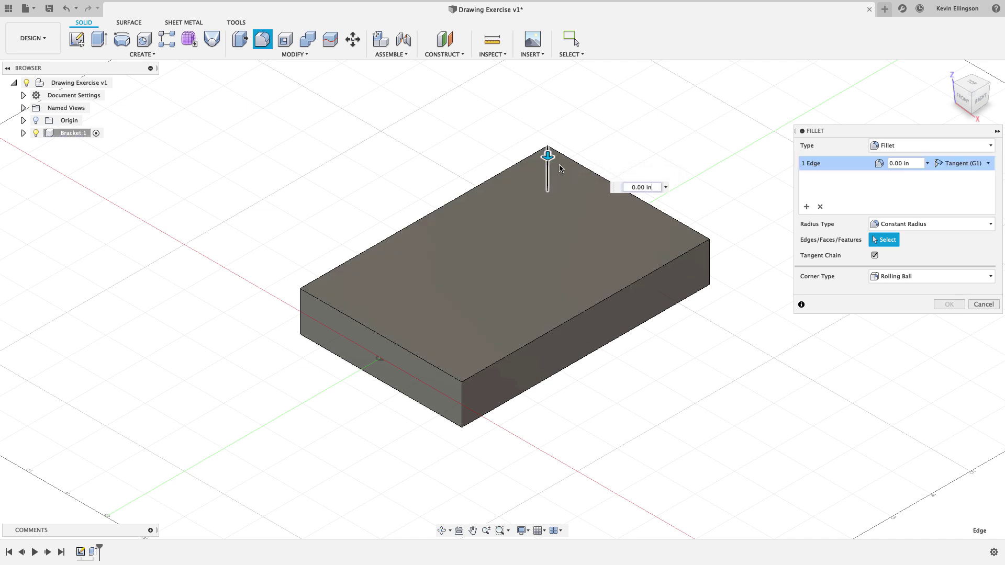
{"action": "left_click", "coordinate": [708, 262]}
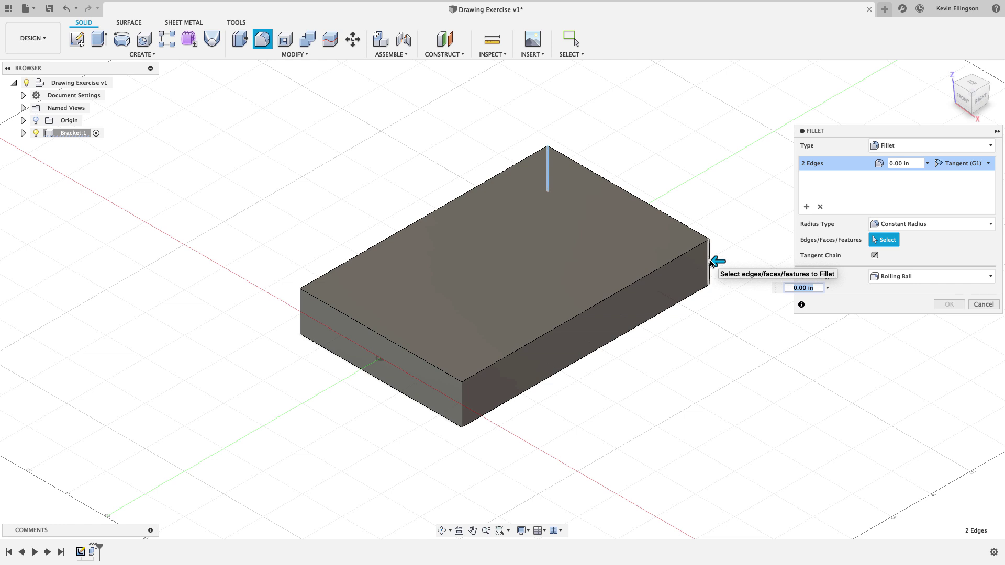
{"action": "key", "text": "BackSpace"}
{"action": "key", "text": "Return"}
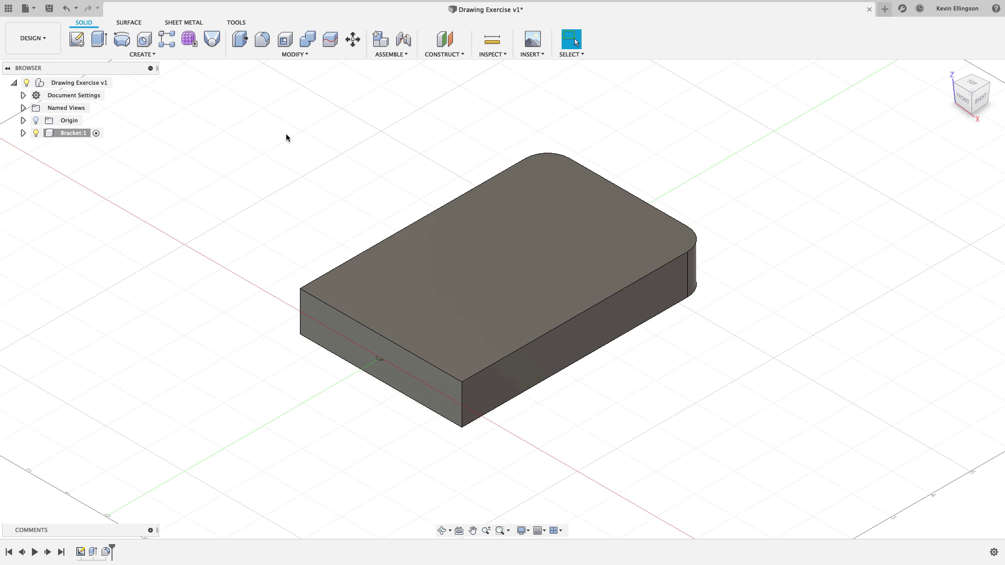
On a top-face sketch, draw two joined lines from the left edge to the bottom edge
{"action": "left_click", "coordinate": [77, 40]}
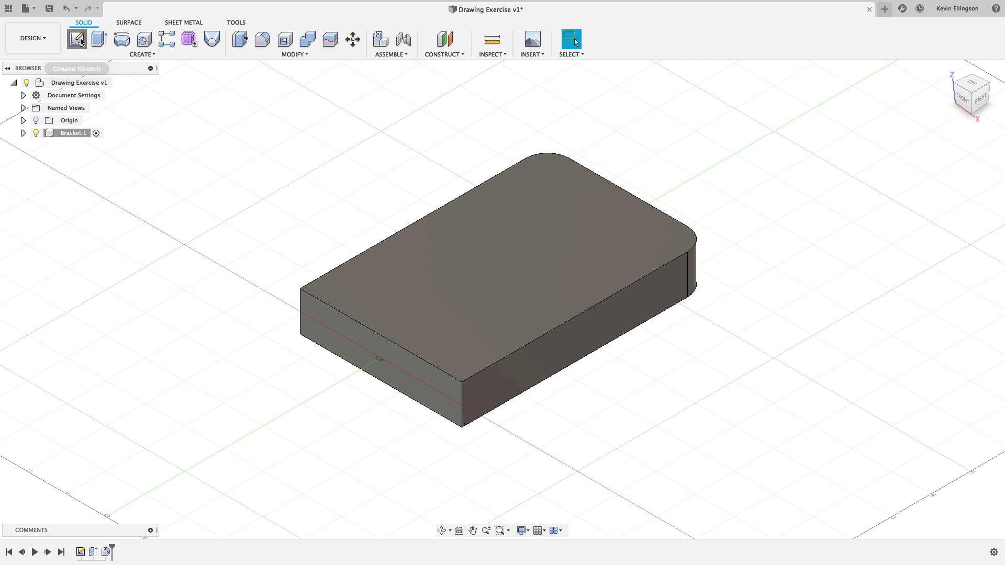
{"action": "left_click", "coordinate": [455, 265]}
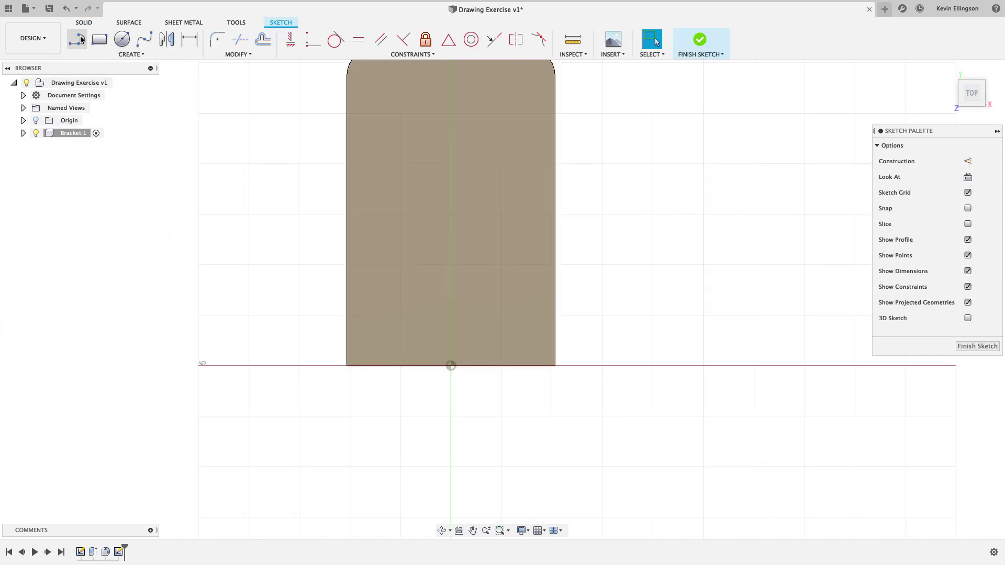
{"action": "left_click", "coordinate": [78, 39]}
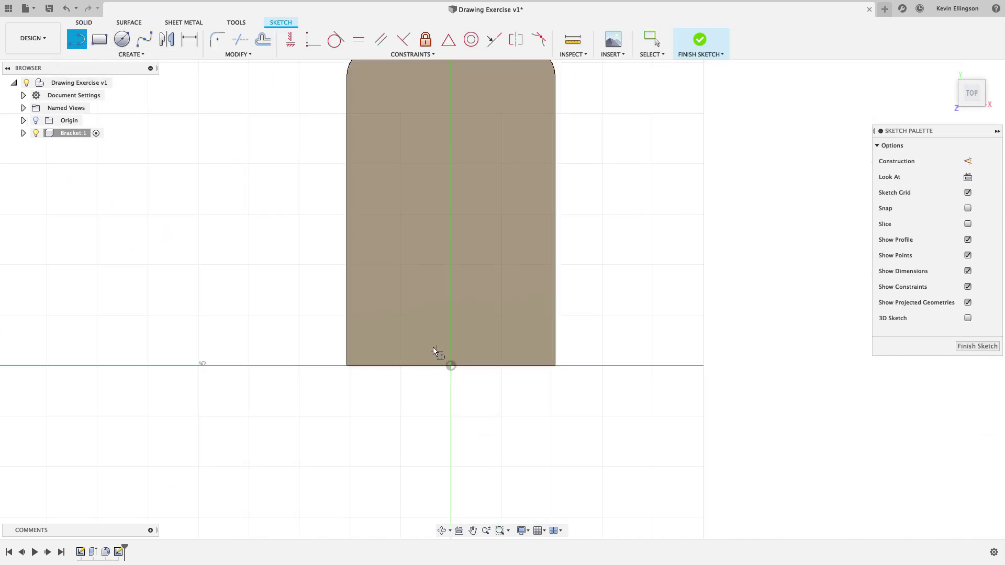
{"action": "left_click", "coordinate": [346, 252]}
{"action": "left_click", "coordinate": [370, 315]}
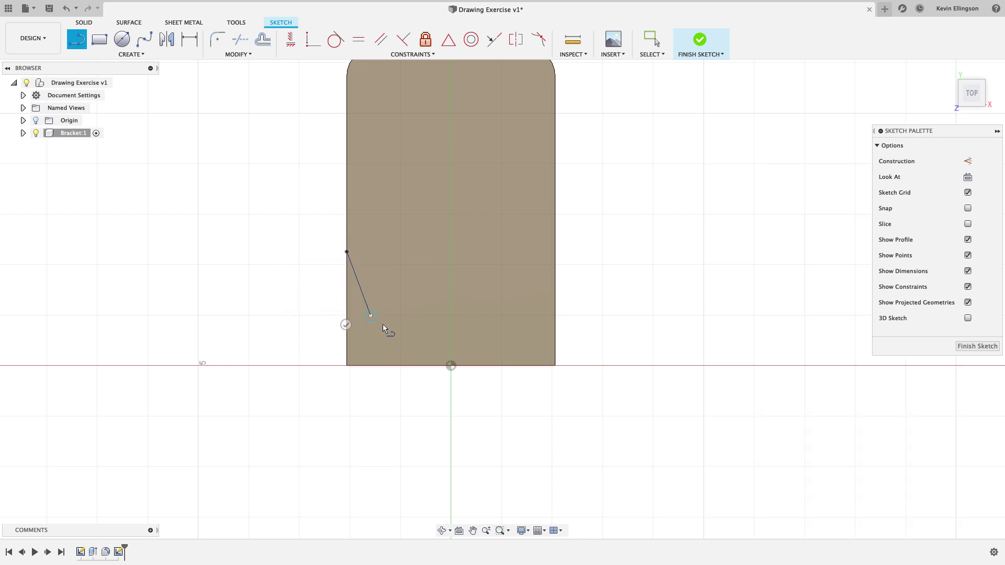
{"action": "left_click", "coordinate": [421, 365]}
{"action": "right_click", "coordinate": [441, 406]}
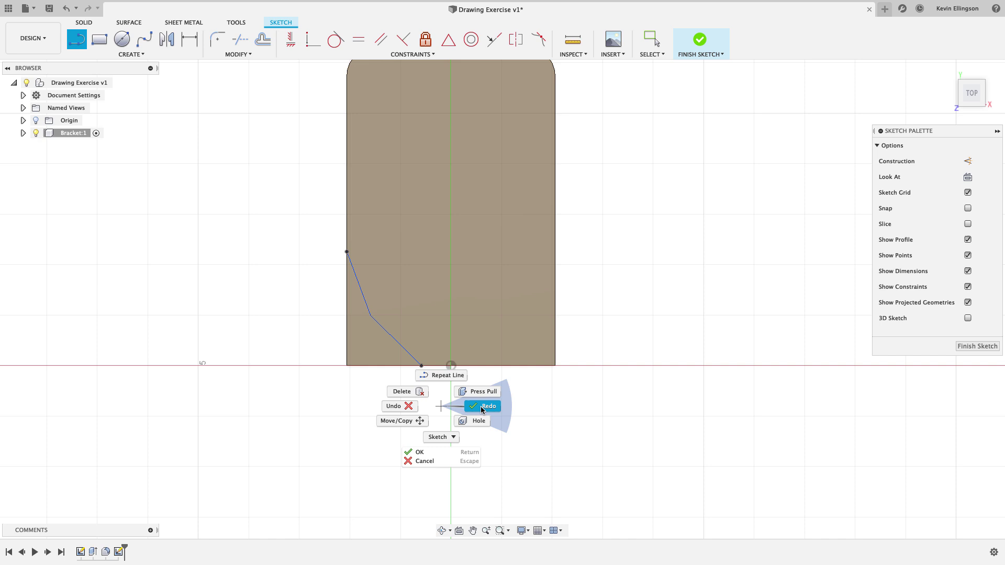
{"action": "left_click", "coordinate": [461, 452]}
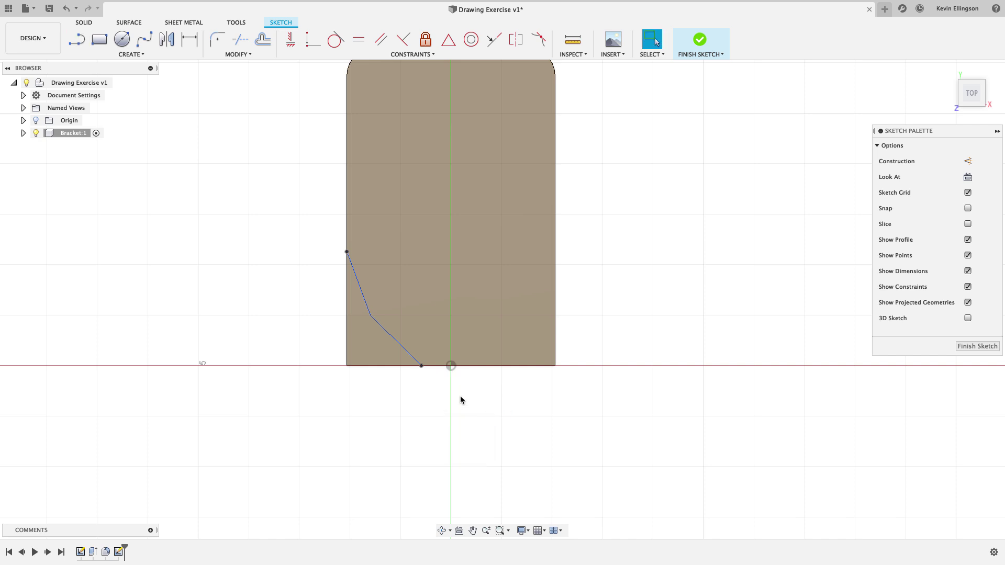
{"action": "scroll", "coordinate": [496, 419], "scroll_direction": "down", "scroll_amount": 1}
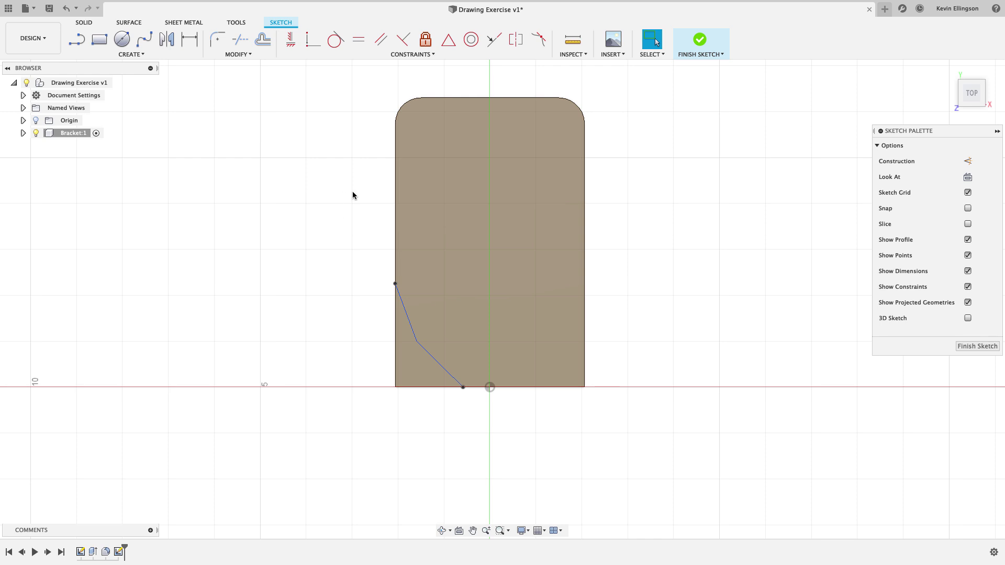
Dimension the line's start point 3.50 in below the top of the left edge
{"action": "left_click", "coordinate": [189, 40]}
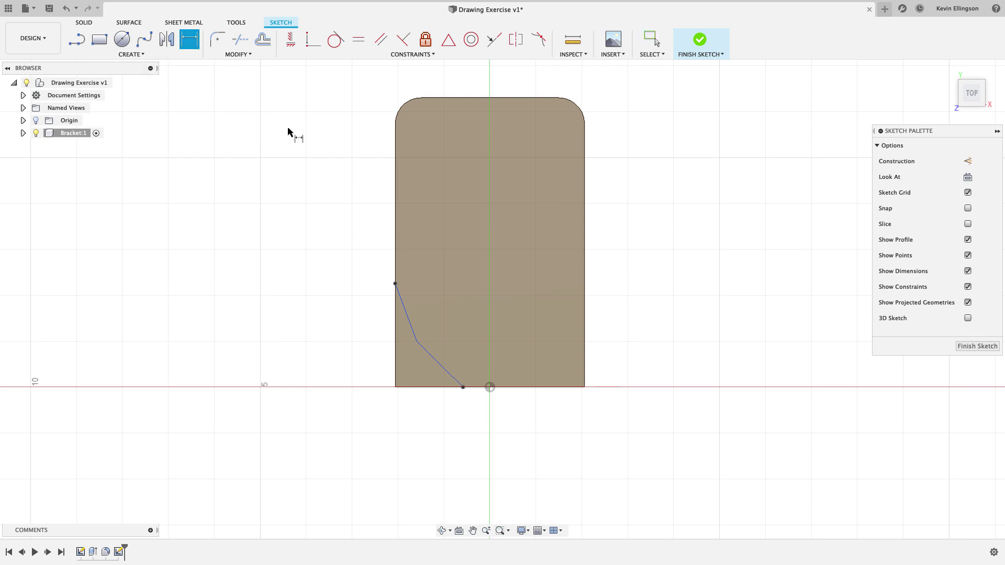
{"action": "left_click", "coordinate": [395, 124]}
{"action": "left_click", "coordinate": [395, 283]}
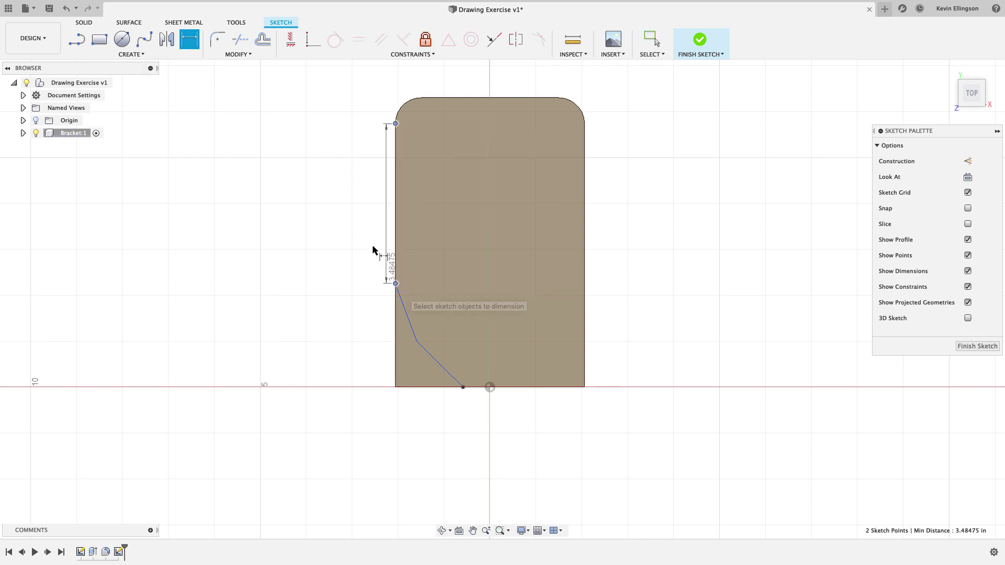
{"action": "left_click", "coordinate": [332, 214]}
{"action": "type", "text": "3.5"}
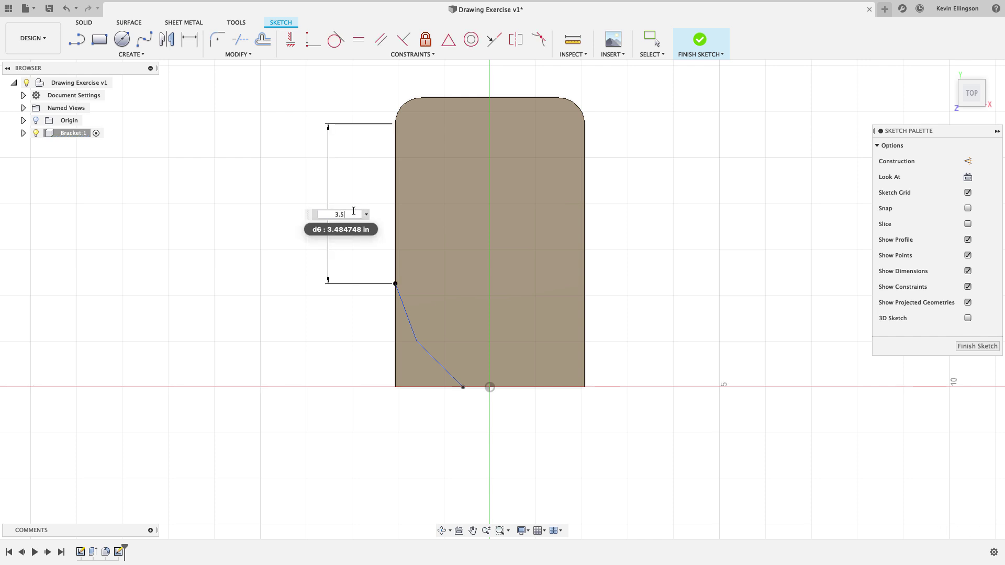
{"action": "key", "text": "Return"}
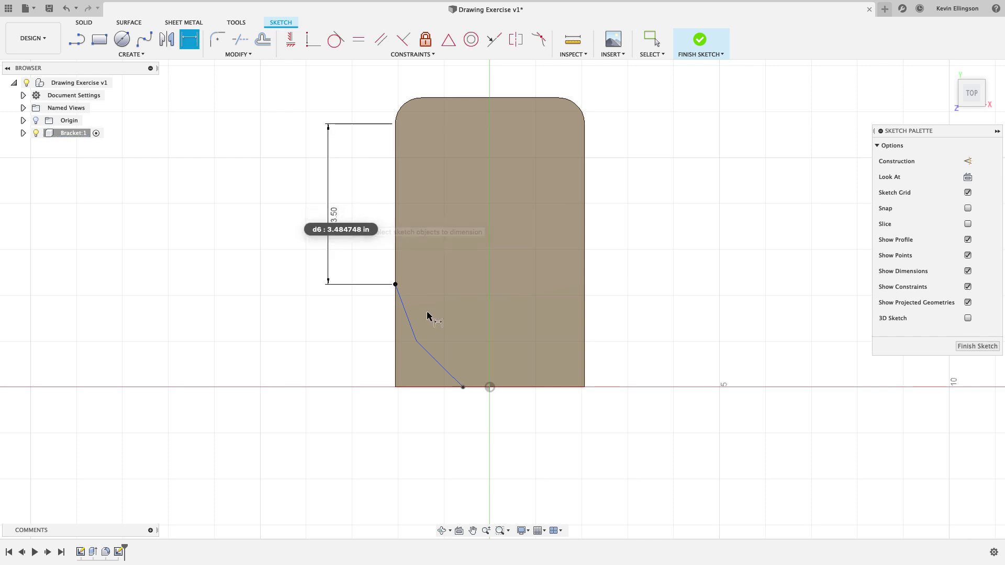
Set the corner line angles to 15° from the left edge and 135° to the bottom edge
{"action": "left_click", "coordinate": [396, 270]}
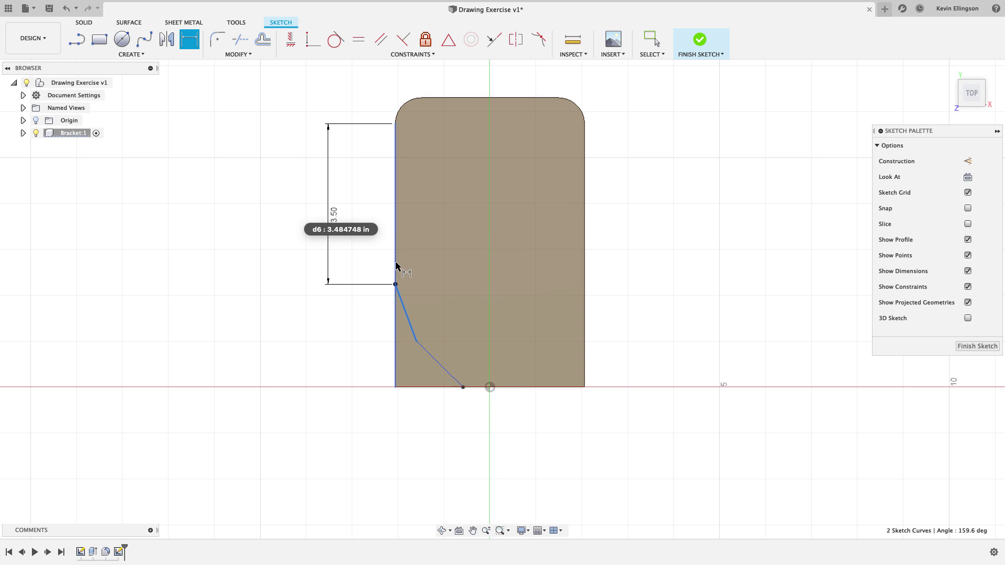
{"action": "scroll", "coordinate": [403, 334], "scroll_direction": "up", "scroll_amount": 2}
{"action": "left_click", "coordinate": [405, 340]}
{"action": "type", "text": "15"}
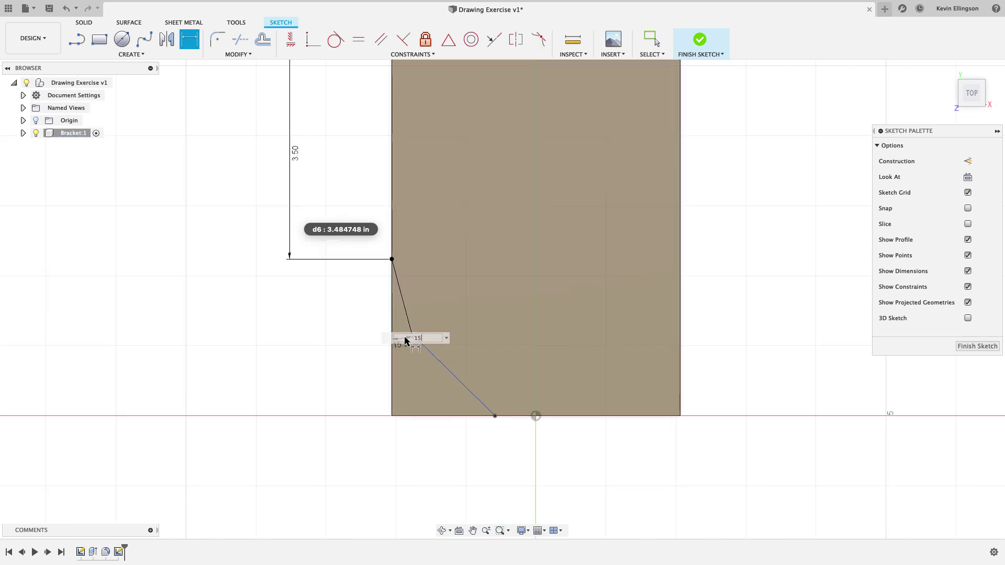
{"action": "key", "text": "Return"}
{"action": "left_click", "coordinate": [468, 389]}
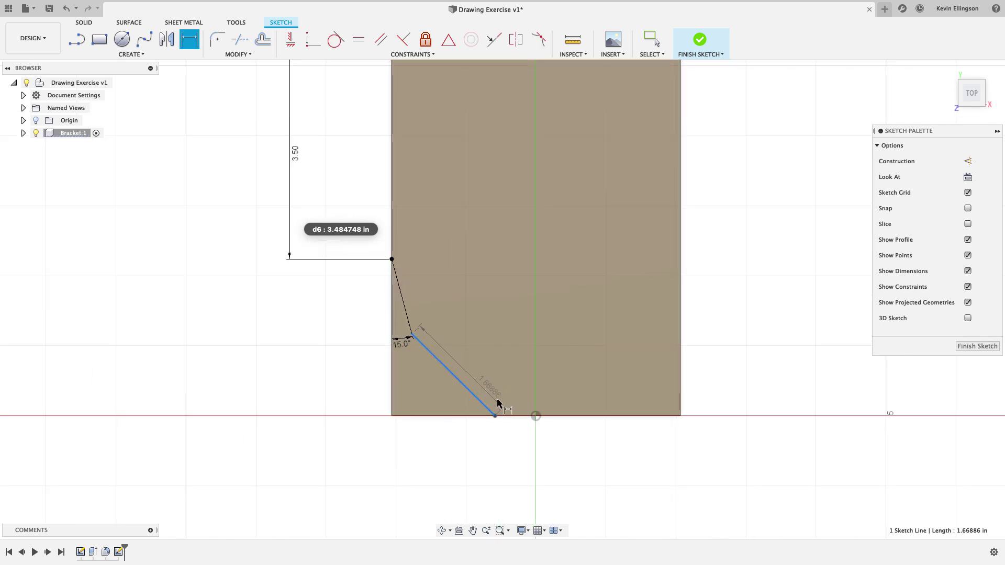
{"action": "left_click", "coordinate": [519, 415]}
{"action": "left_click", "coordinate": [494, 372]}
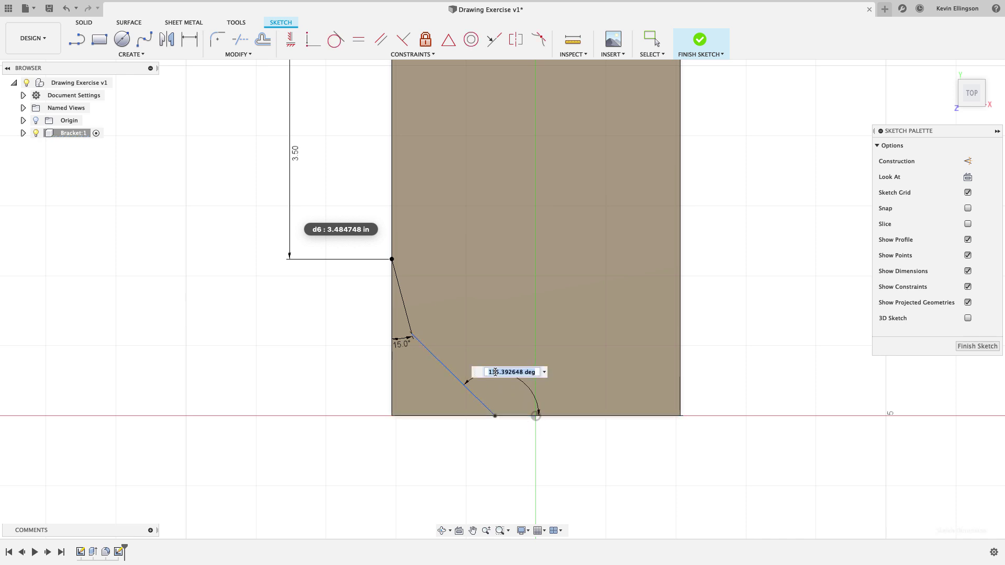
{"action": "type", "text": "135"}
{"action": "key", "text": "Return"}
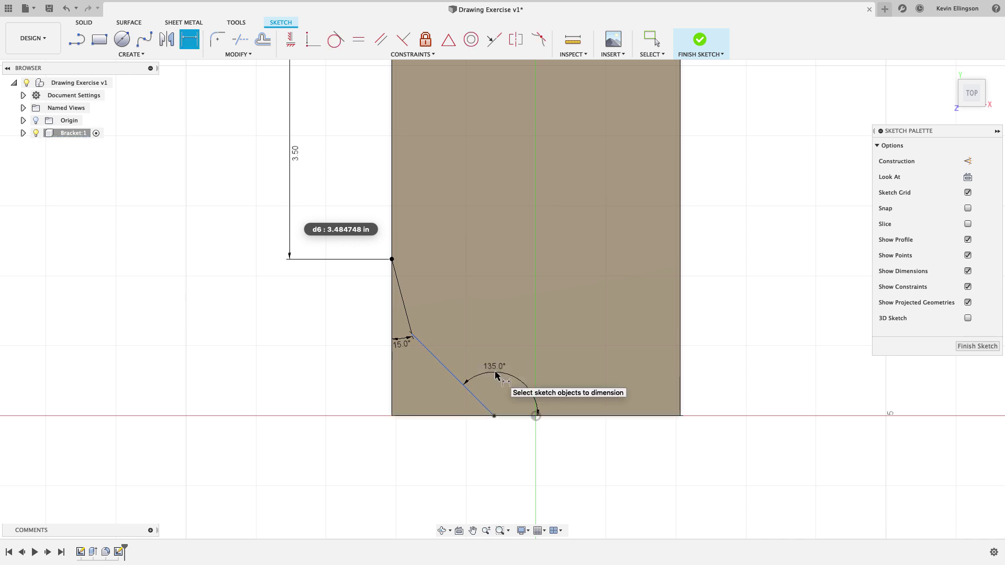
Shift the bend point and dimension its vertical distance as 1.6 in
{"action": "scroll", "coordinate": [494, 372], "scroll_direction": "down", "scroll_amount": 2}
{"action": "middle_click_drag", "start_coordinate": [295, 379], "coordinate": [332, 336]}
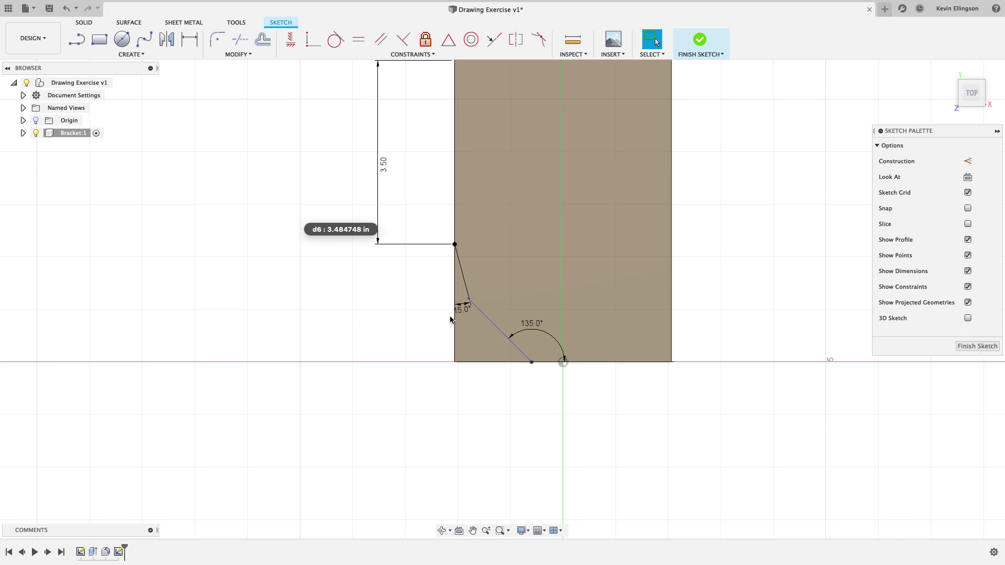
{"action": "left_click_drag", "start_coordinate": [469, 300], "coordinate": [479, 294]}
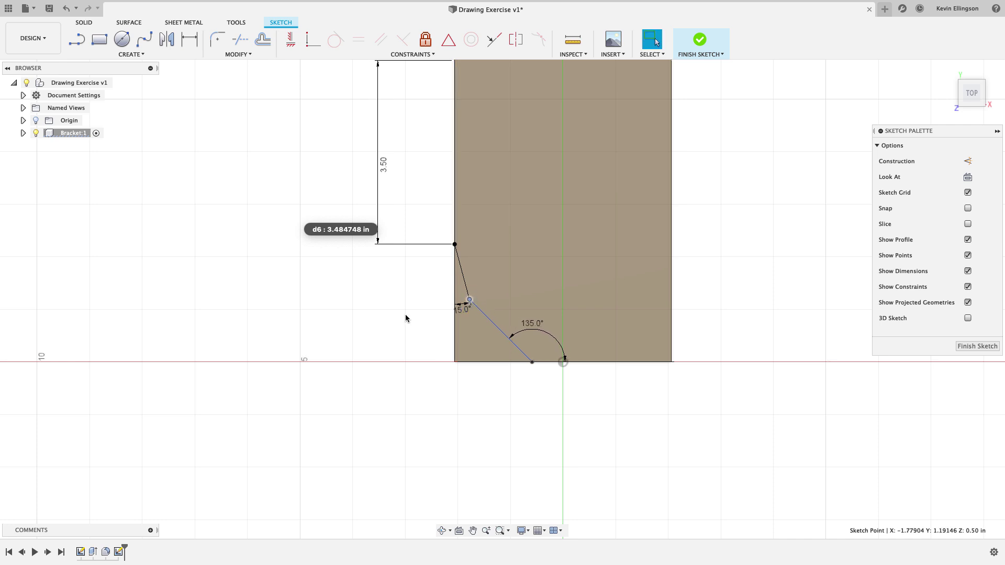
{"action": "left_click", "coordinate": [406, 318]}
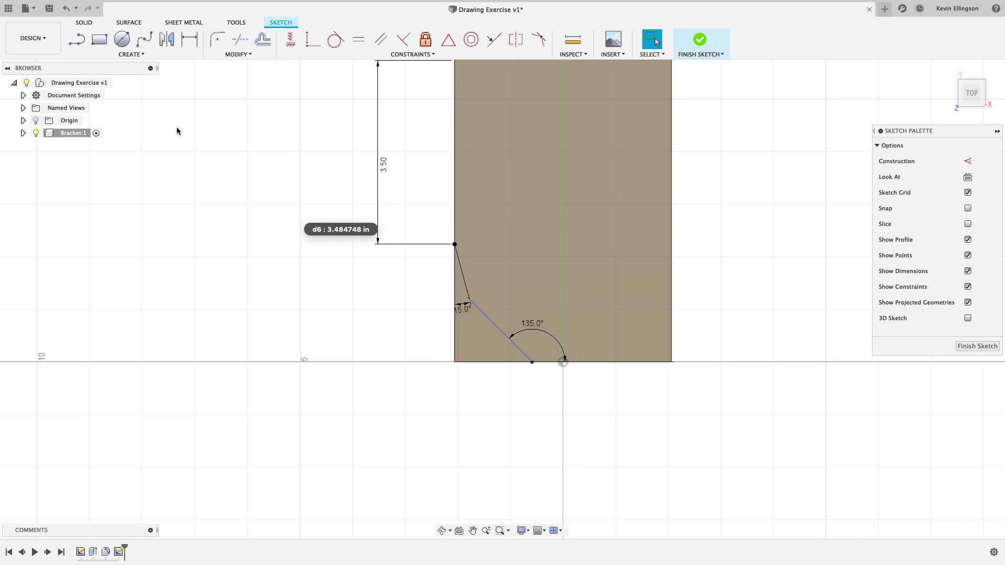
{"action": "left_click", "coordinate": [189, 39]}
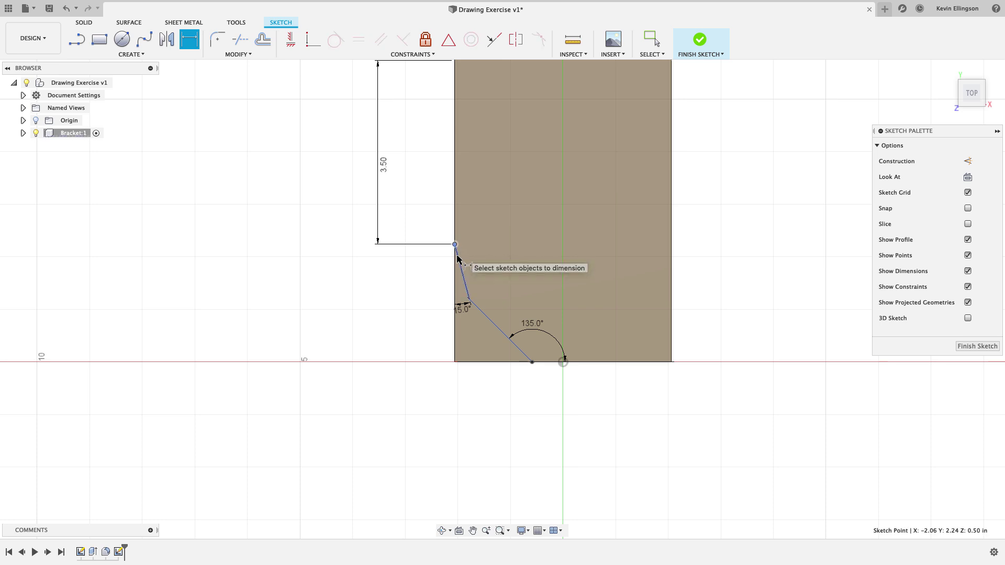
{"action": "left_click", "coordinate": [468, 300]}
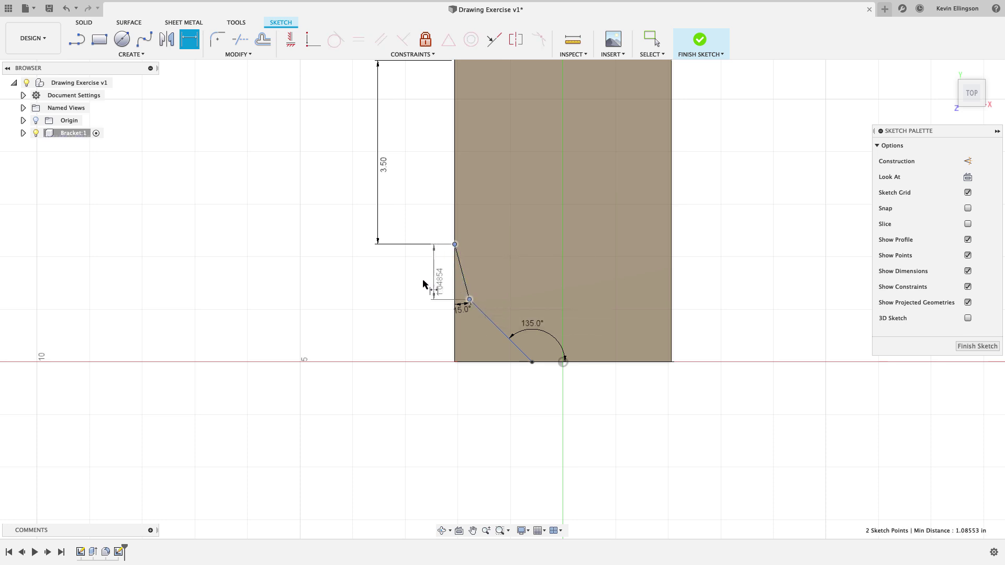
{"action": "left_click", "coordinate": [381, 270]}
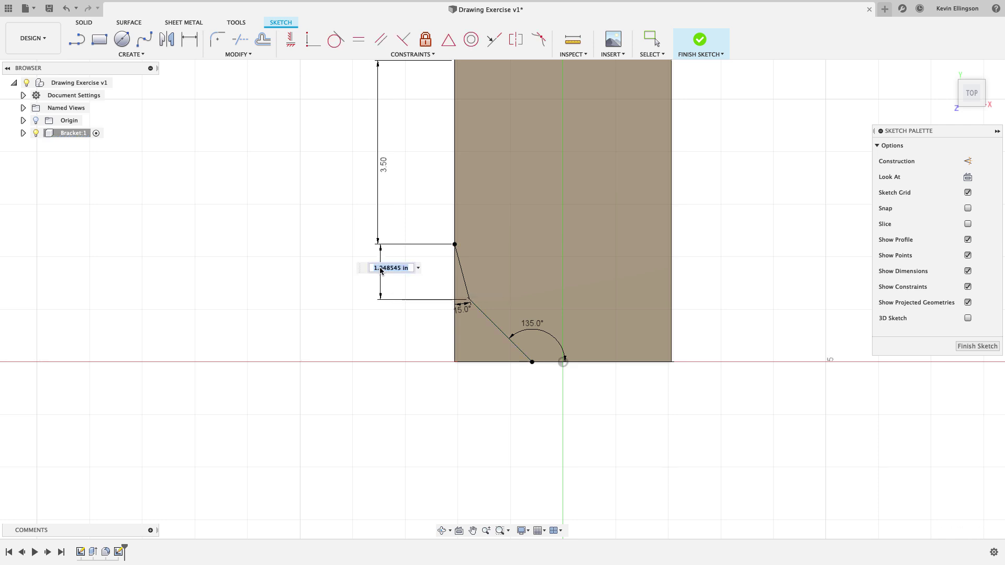
{"action": "type", "text": "1.6"}
{"action": "key", "text": "Return"}
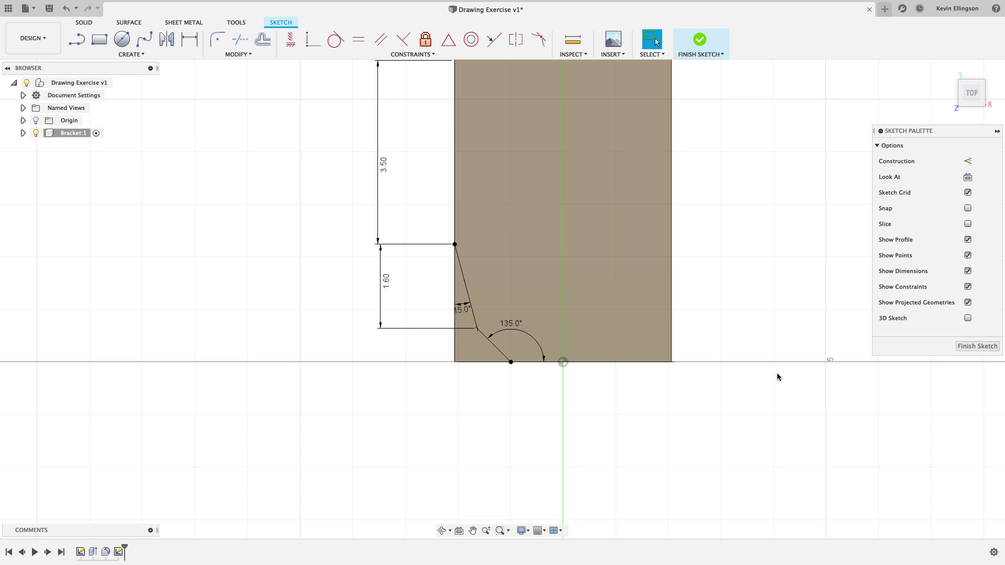
{"action": "scroll", "coordinate": [776, 377], "scroll_direction": "down", "scroll_amount": 2}
{"action": "middle_click_drag", "start_coordinate": [814, 370], "coordinate": [764, 381]}
Cut the triangular corner profile through all of the bracket
{"action": "left_click", "coordinate": [977, 346]}
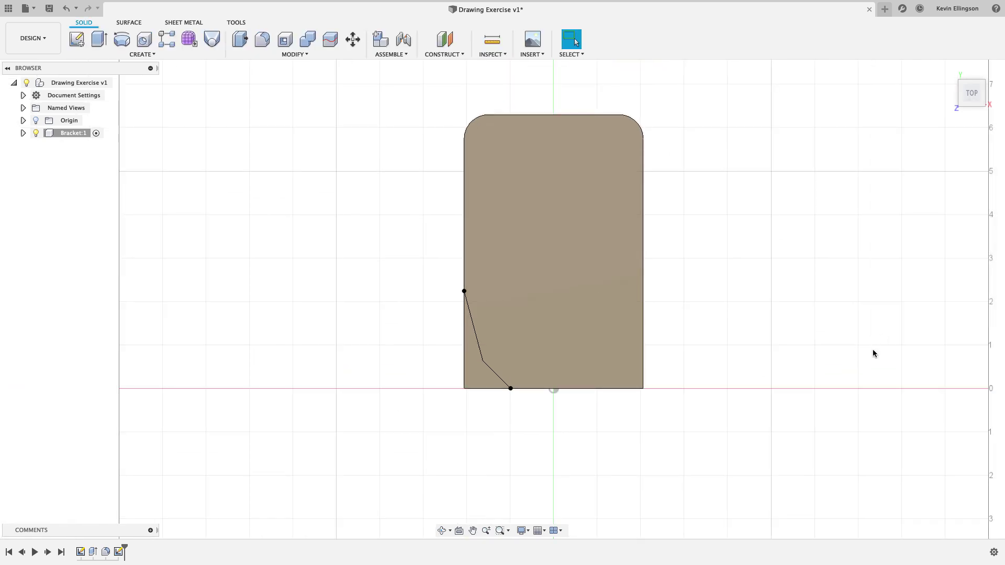
{"action": "left_click", "coordinate": [948, 70]}
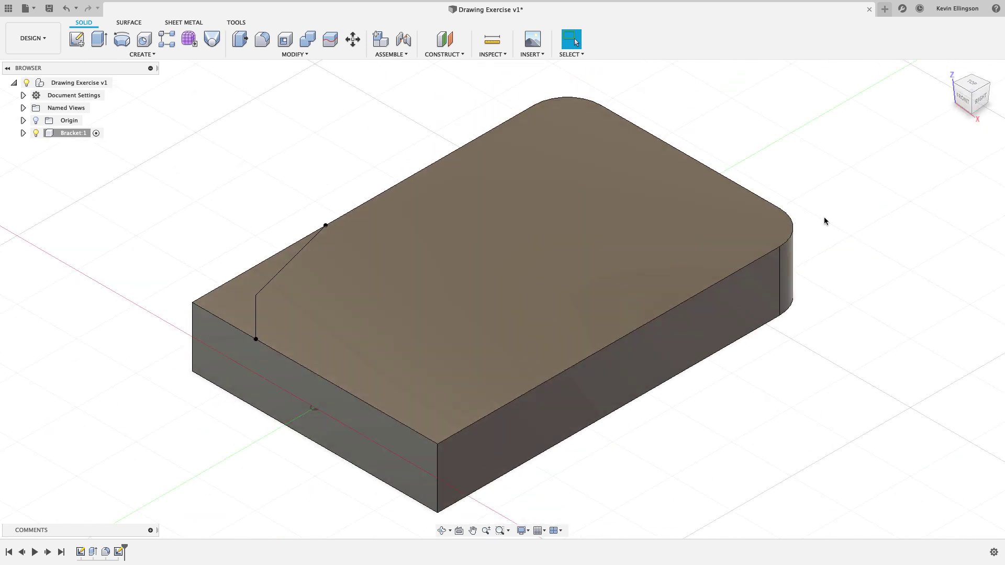
{"action": "left_click", "coordinate": [97, 39]}
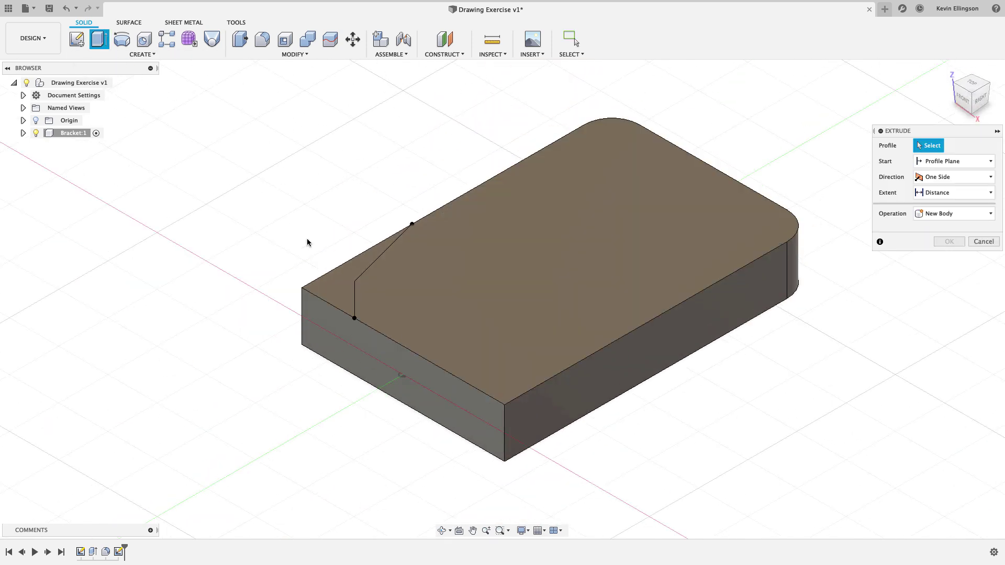
{"action": "left_click", "coordinate": [340, 278]}
{"action": "left_click_drag", "start_coordinate": [368, 258], "coordinate": [369, 338]}
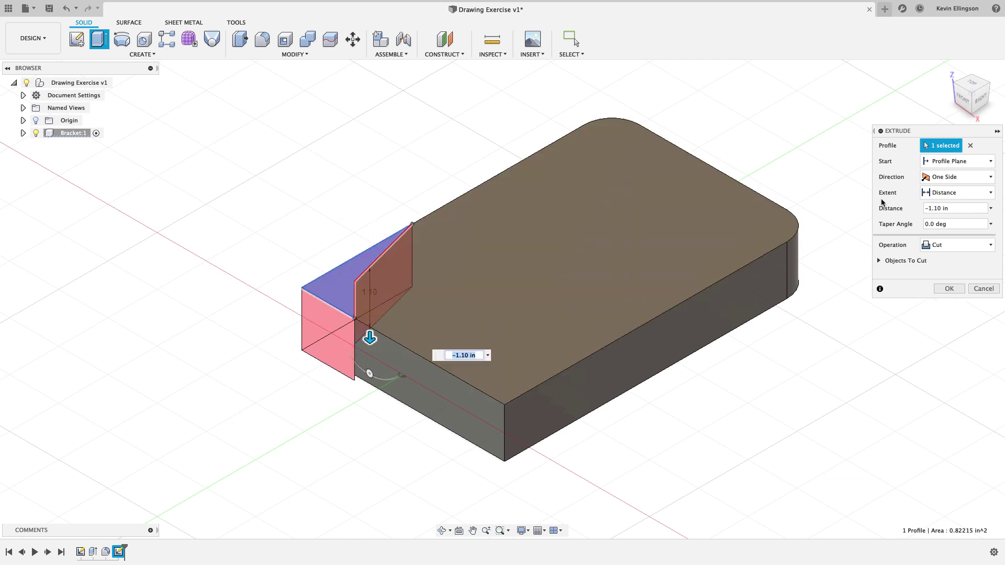
{"action": "left_click", "coordinate": [940, 193]}
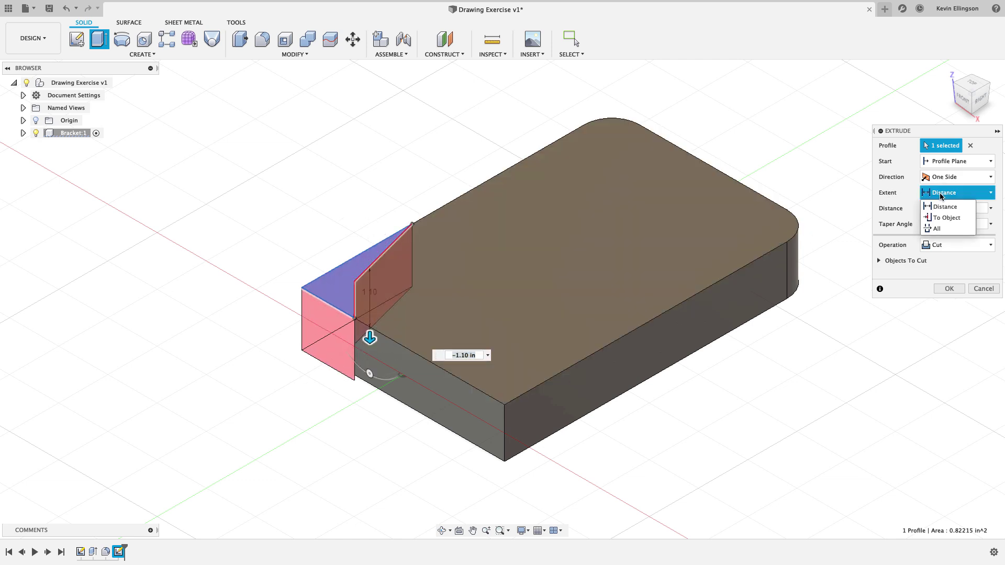
{"action": "left_click", "coordinate": [937, 228]}
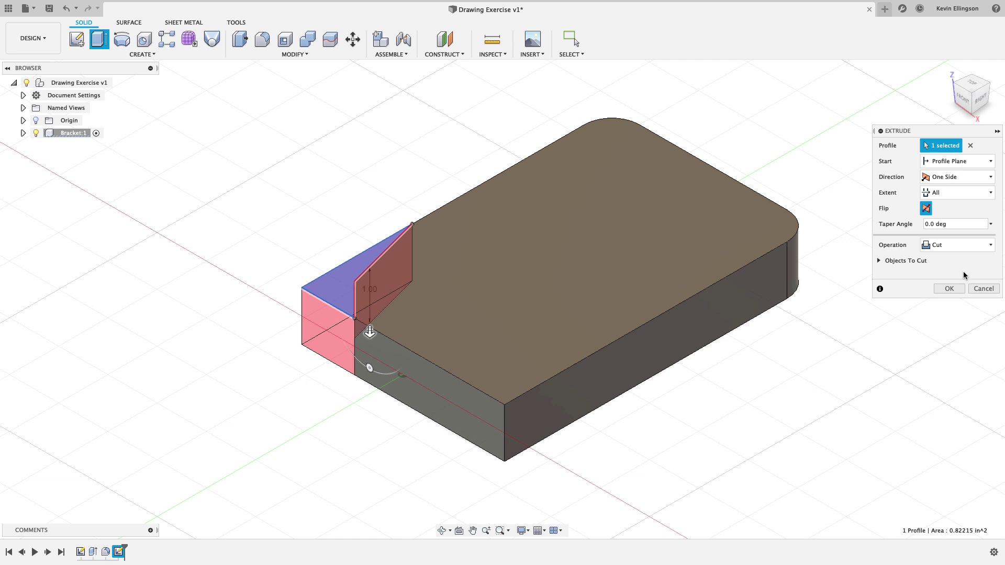
{"action": "left_click", "coordinate": [949, 288]}
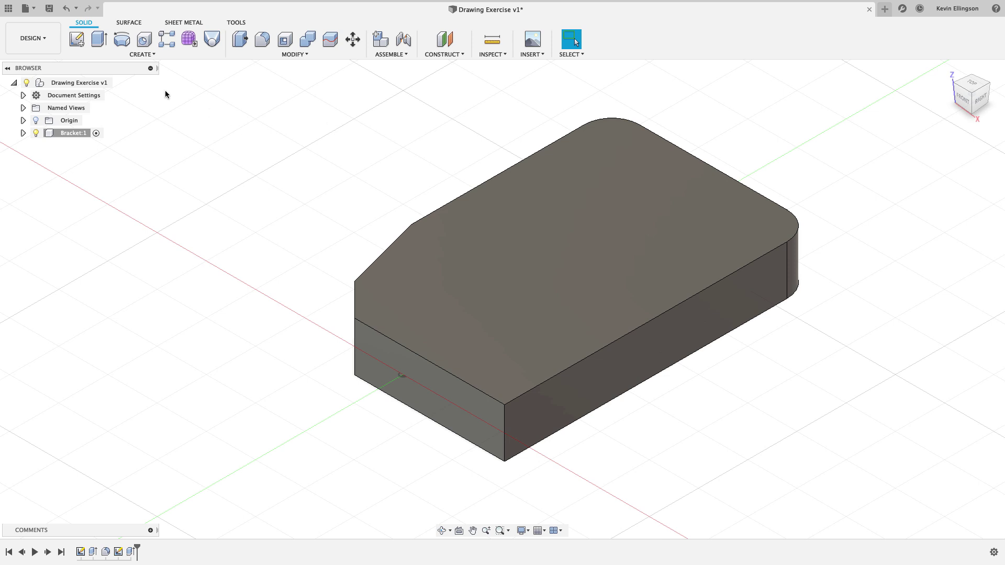
Place two sketch points, one above the other, near the plate's left edge
{"action": "left_click", "coordinate": [77, 40]}
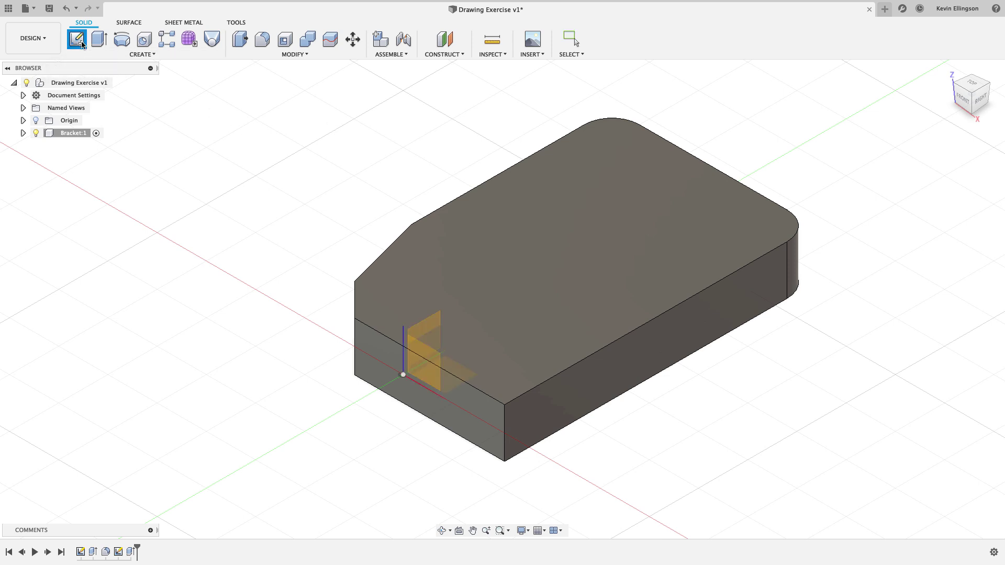
{"action": "left_click", "coordinate": [557, 211]}
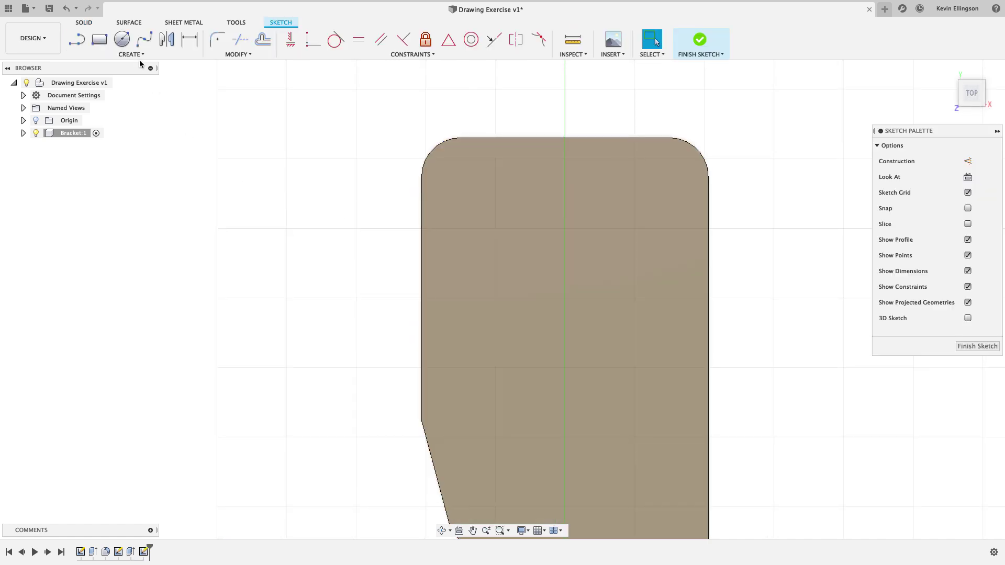
{"action": "left_click", "coordinate": [137, 56]}
{"action": "left_click", "coordinate": [139, 164]}
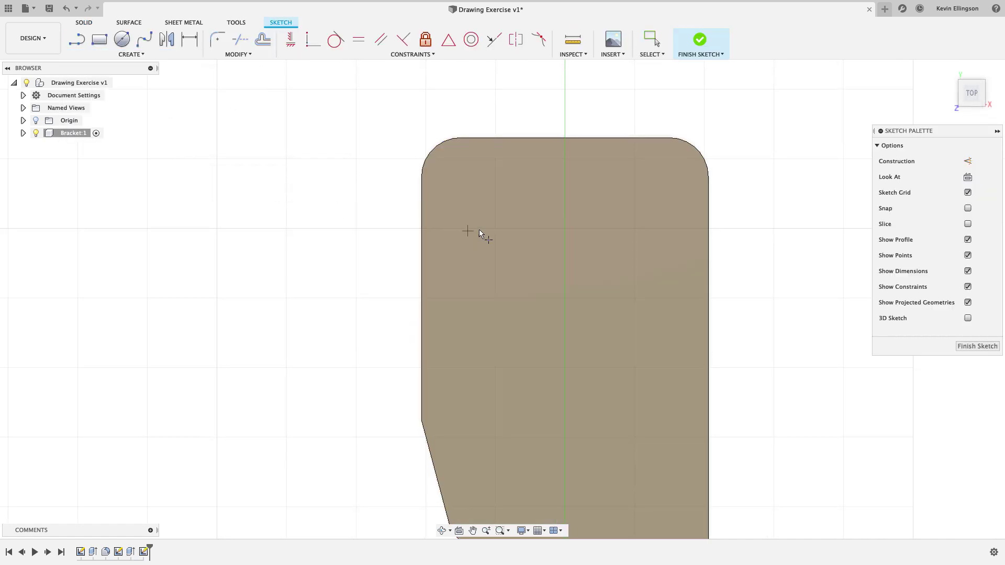
{"action": "left_click", "coordinate": [460, 175]}
{"action": "scroll", "coordinate": [462, 232], "scroll_direction": "down", "scroll_amount": 1}
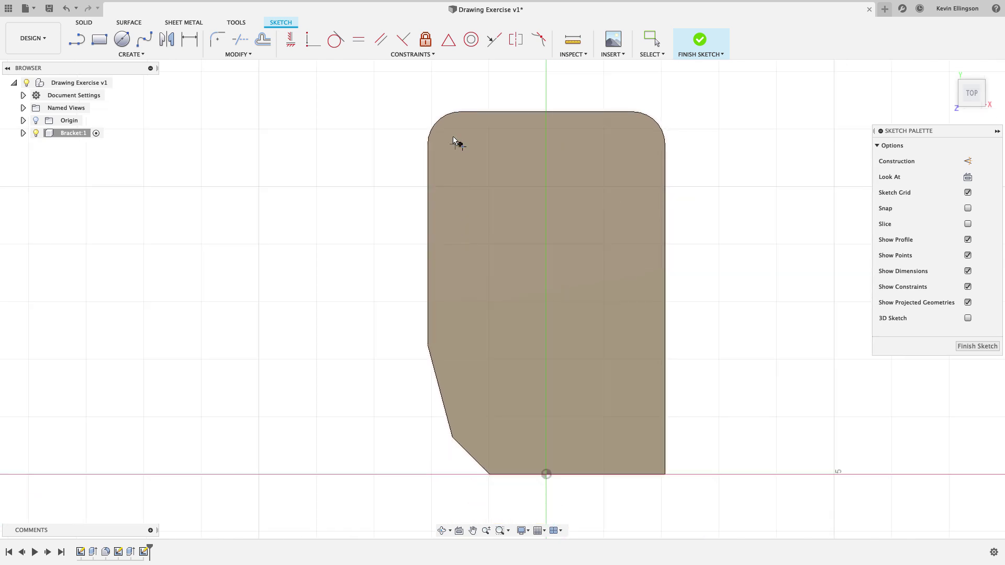
{"action": "left_click", "coordinate": [459, 341]}
{"action": "key", "text": "Escape"}
Align the points vertically, level the lower one with the left corner, and finish
{"action": "left_click", "coordinate": [291, 39]}
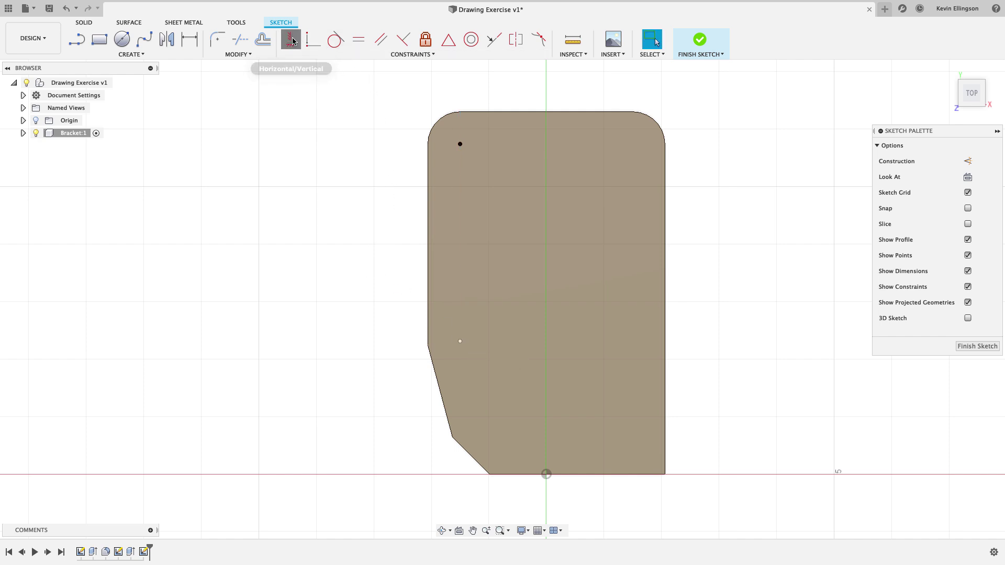
{"action": "left_click", "coordinate": [460, 144]}
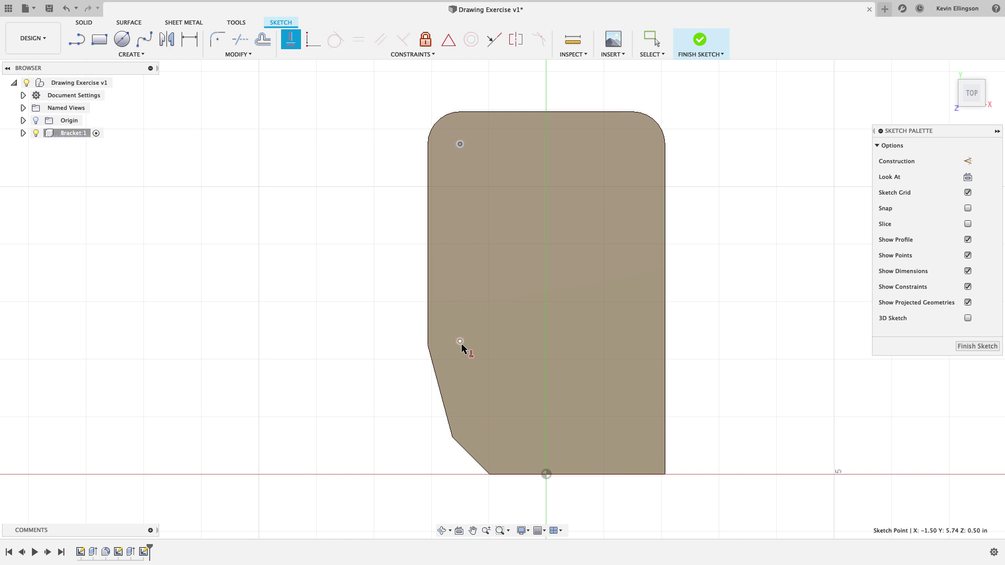
{"action": "left_click", "coordinate": [459, 341]}
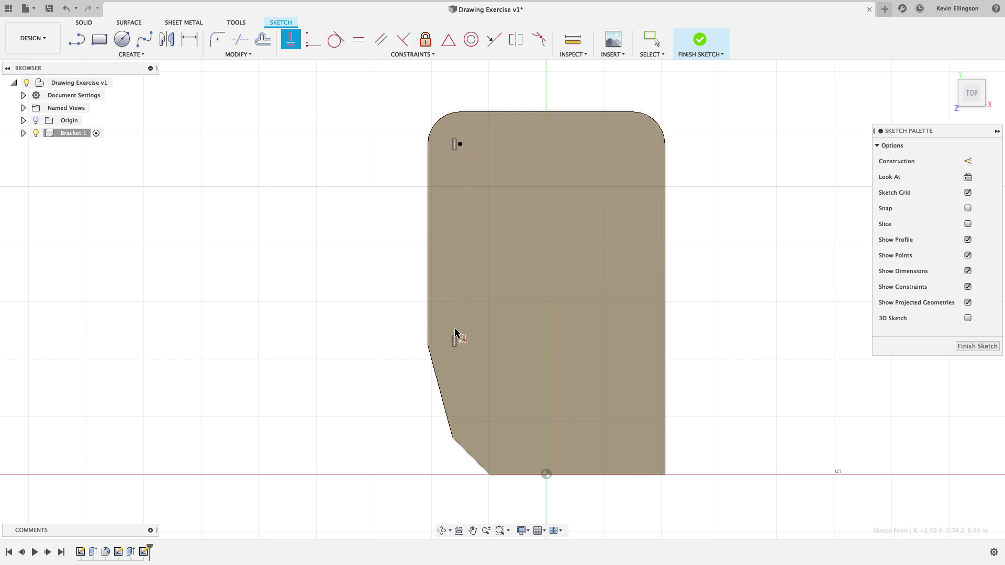
{"action": "left_click", "coordinate": [428, 345]}
{"action": "key", "text": "Escape"}
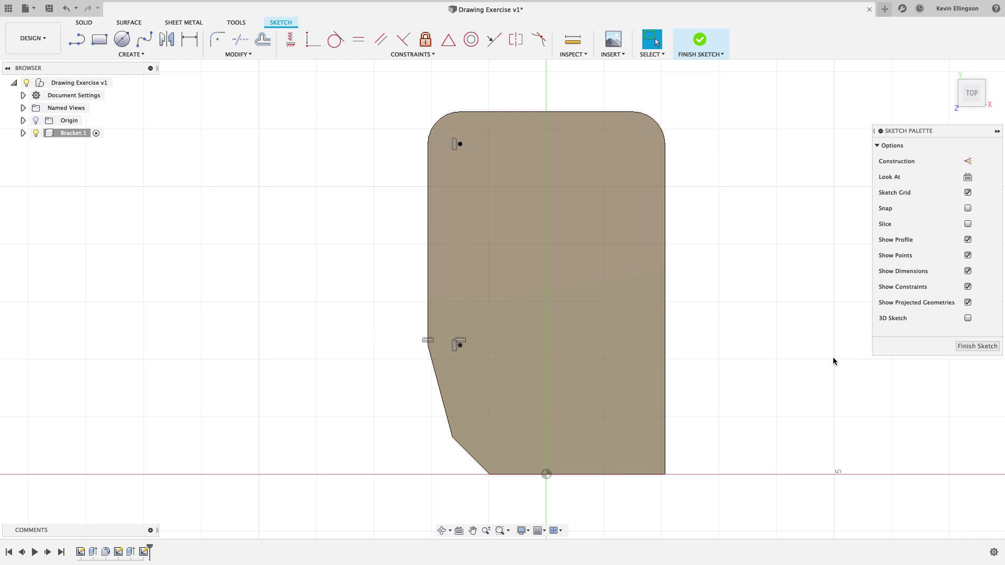
{"action": "left_click", "coordinate": [974, 347]}
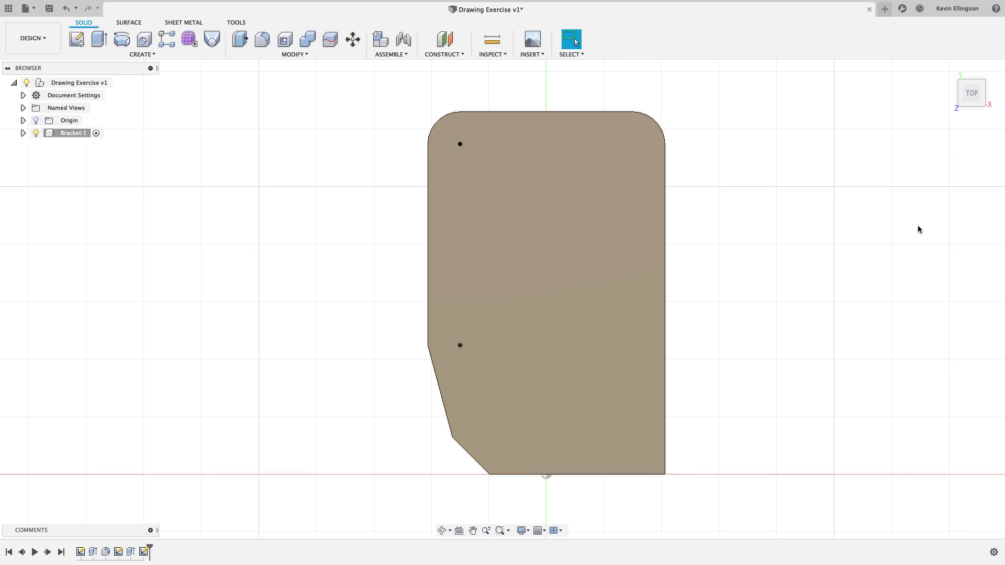
Cut two 0.5 in diameter through-all holes at the two sketch points
{"action": "left_click", "coordinate": [947, 71]}
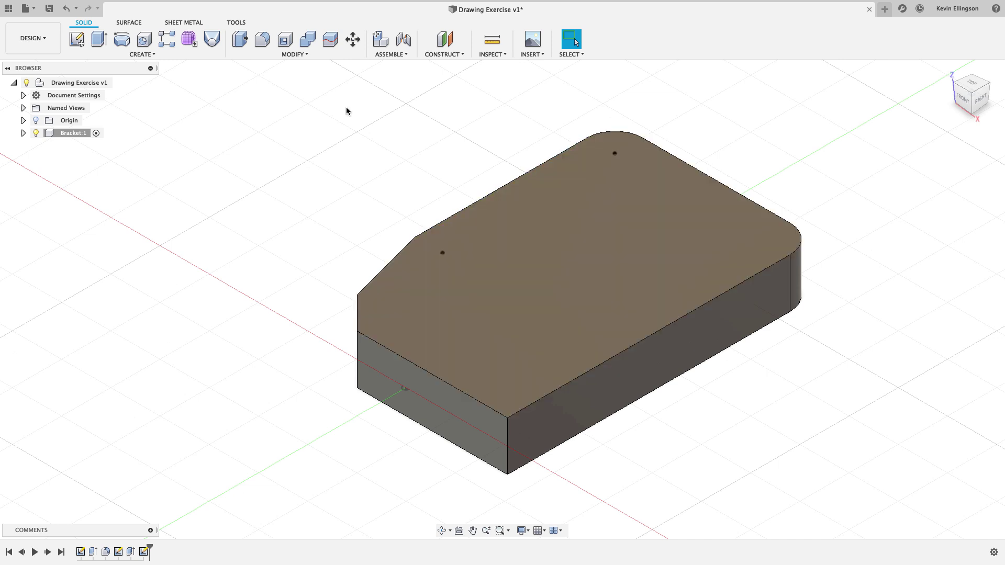
{"action": "left_click", "coordinate": [144, 40]}
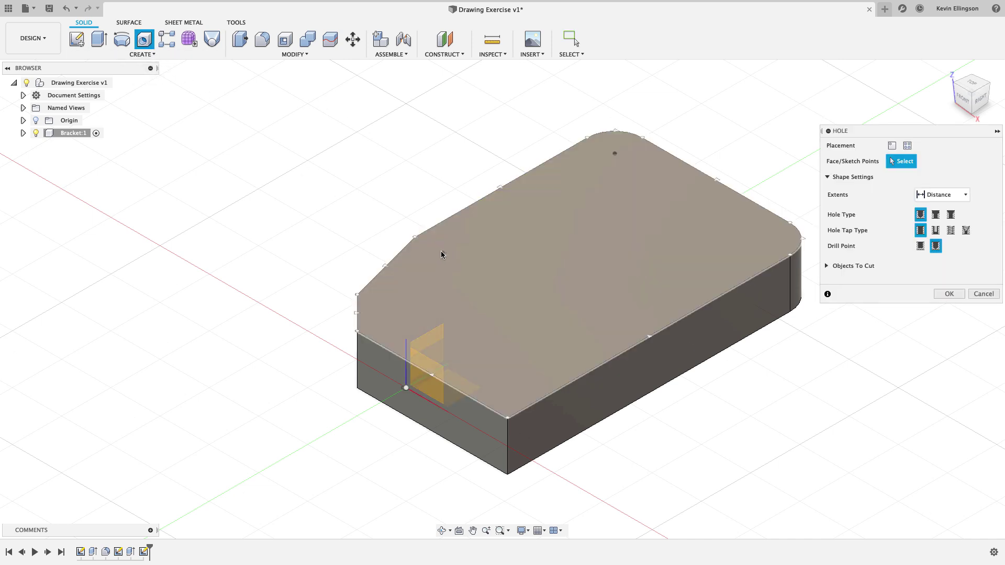
{"action": "left_click", "coordinate": [614, 153]}
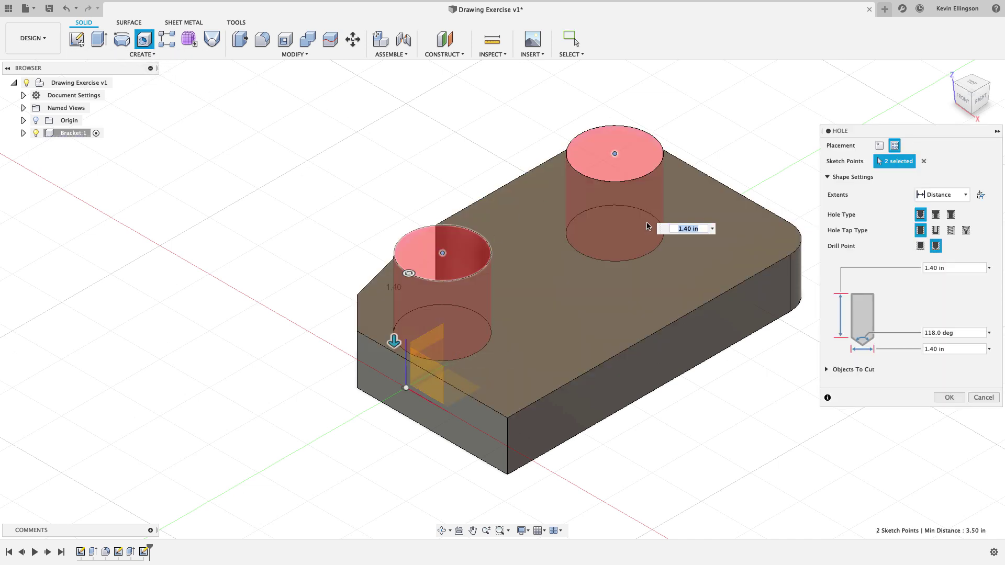
{"action": "left_click", "coordinate": [921, 194]}
{"action": "left_click", "coordinate": [937, 238]}
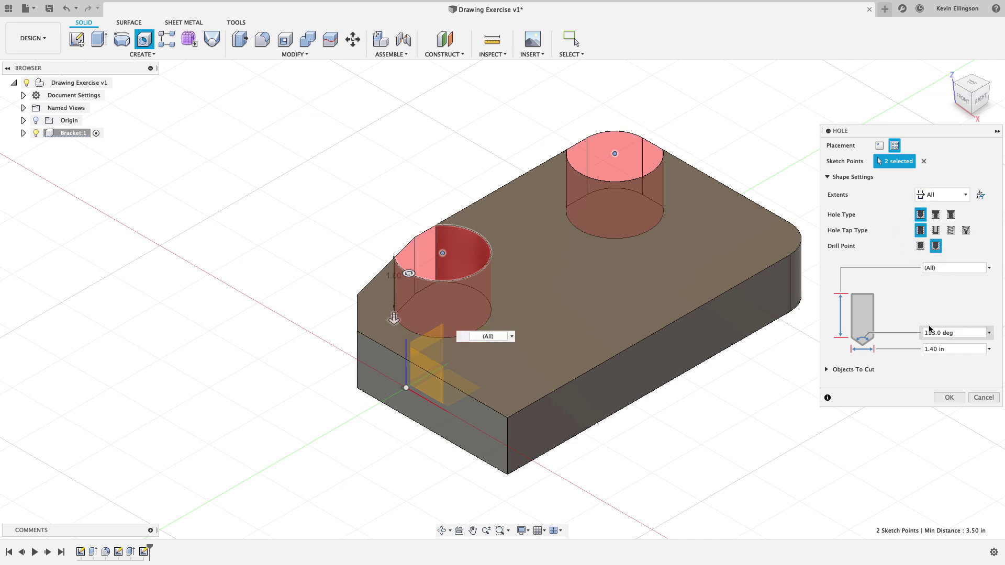
{"action": "left_click", "coordinate": [949, 349]}
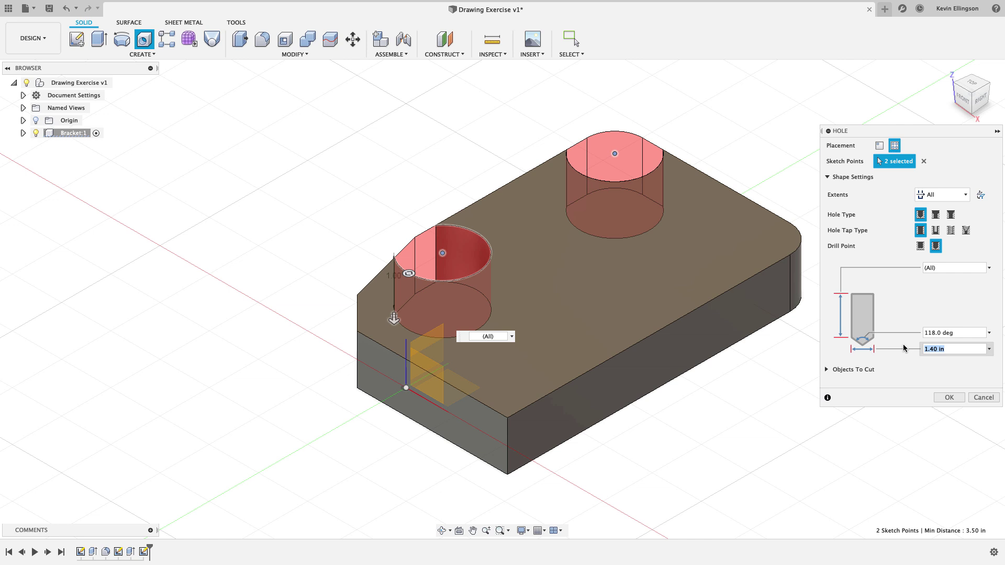
{"action": "type", "text": ".5"}
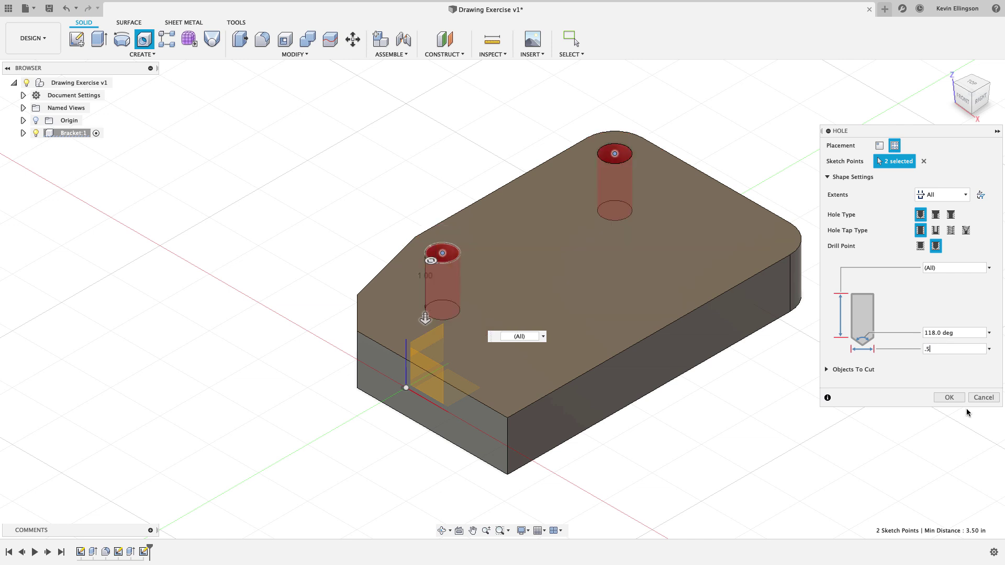
{"action": "left_click", "coordinate": [949, 397]}
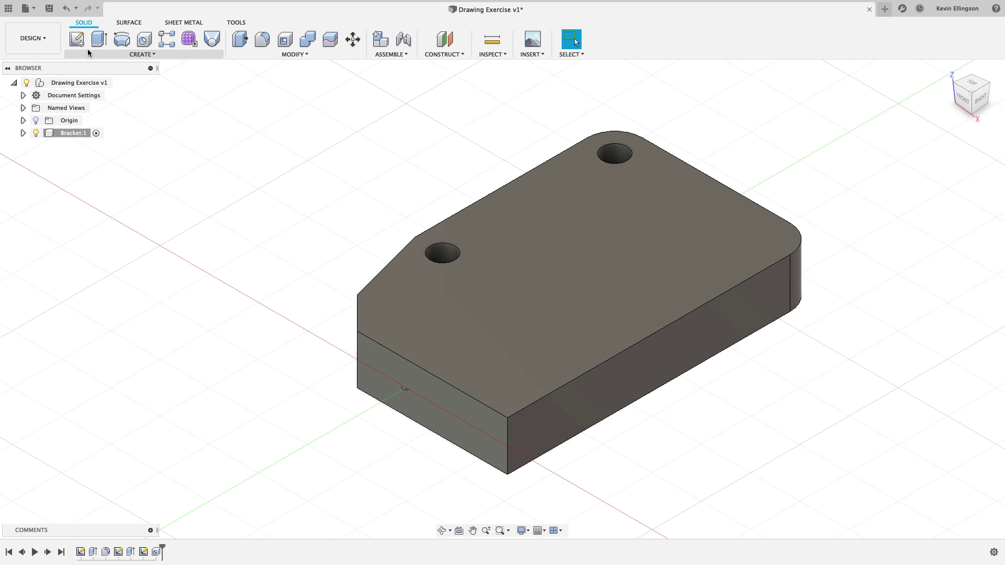
On a top-face sketch, draw lines down the centre axis, left, then back up
{"action": "left_click", "coordinate": [76, 39]}
{"action": "left_click", "coordinate": [587, 287]}
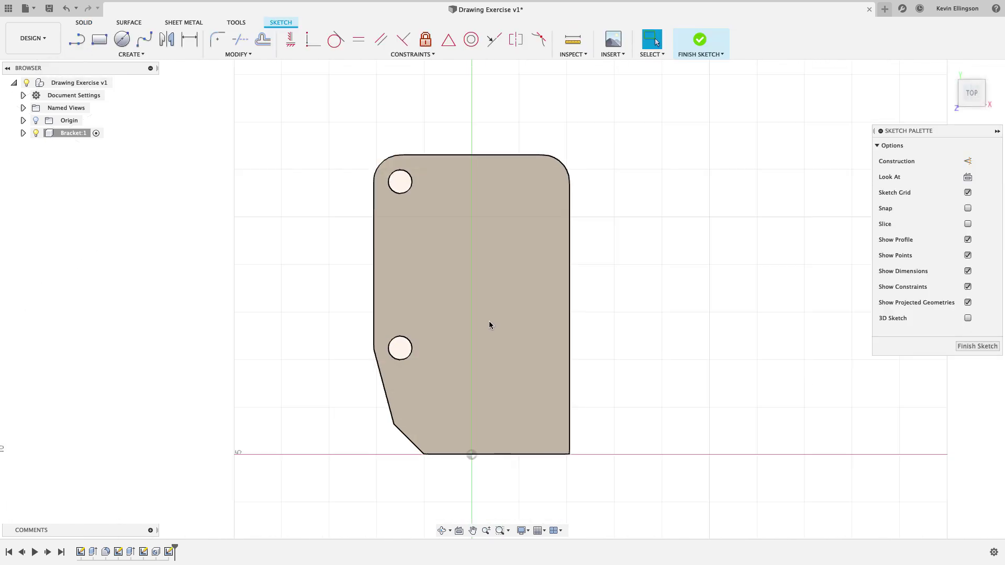
{"action": "scroll", "coordinate": [414, 139], "scroll_direction": "up", "scroll_amount": 3}
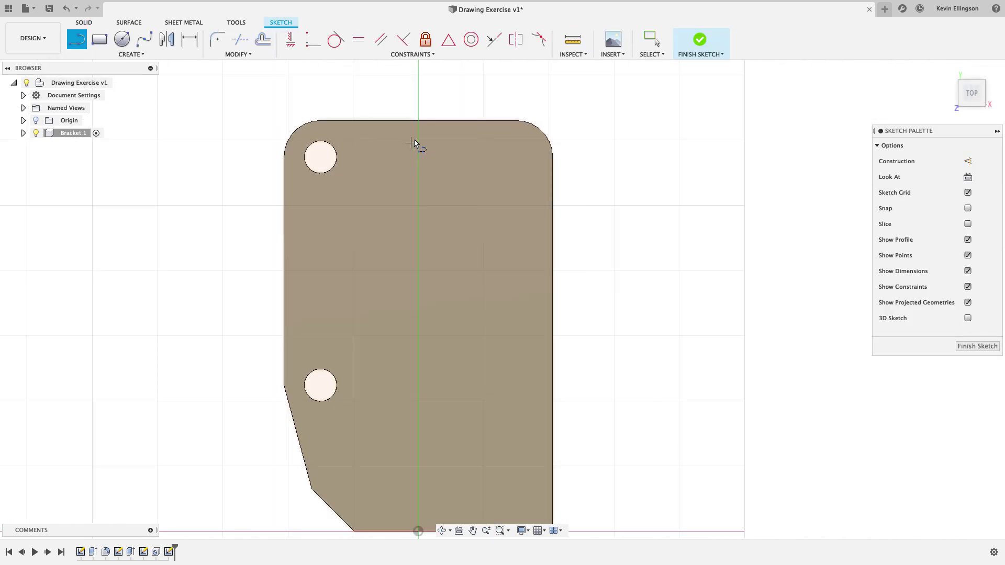
{"action": "left_click", "coordinate": [418, 120]}
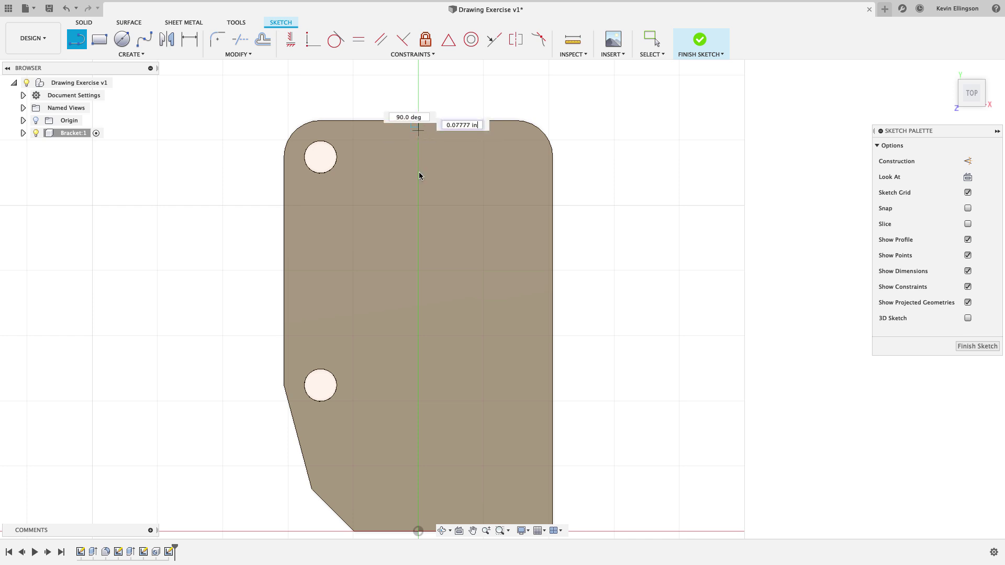
{"action": "scroll", "coordinate": [420, 232], "scroll_direction": "down", "scroll_amount": 2}
{"action": "scroll", "coordinate": [420, 314], "scroll_direction": "up", "scroll_amount": 2}
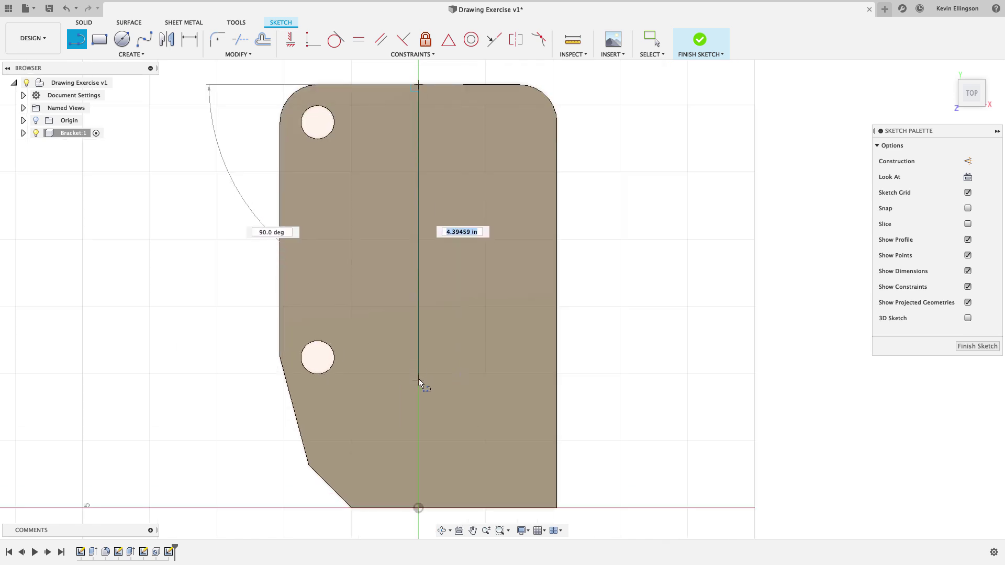
{"action": "left_click", "coordinate": [418, 439]}
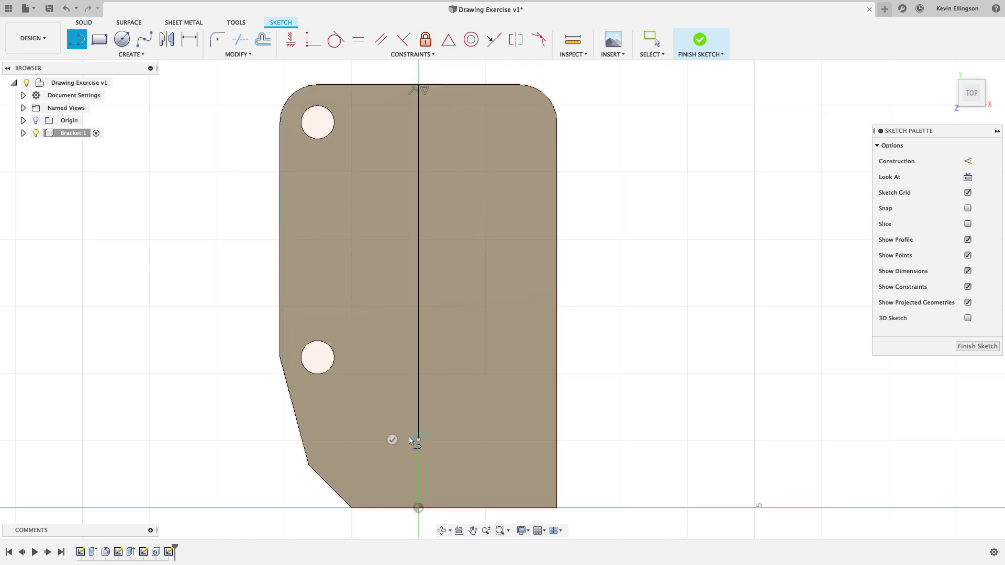
{"action": "left_click", "coordinate": [356, 439]}
{"action": "scroll", "coordinate": [349, 386], "scroll_direction": "up", "scroll_amount": 2}
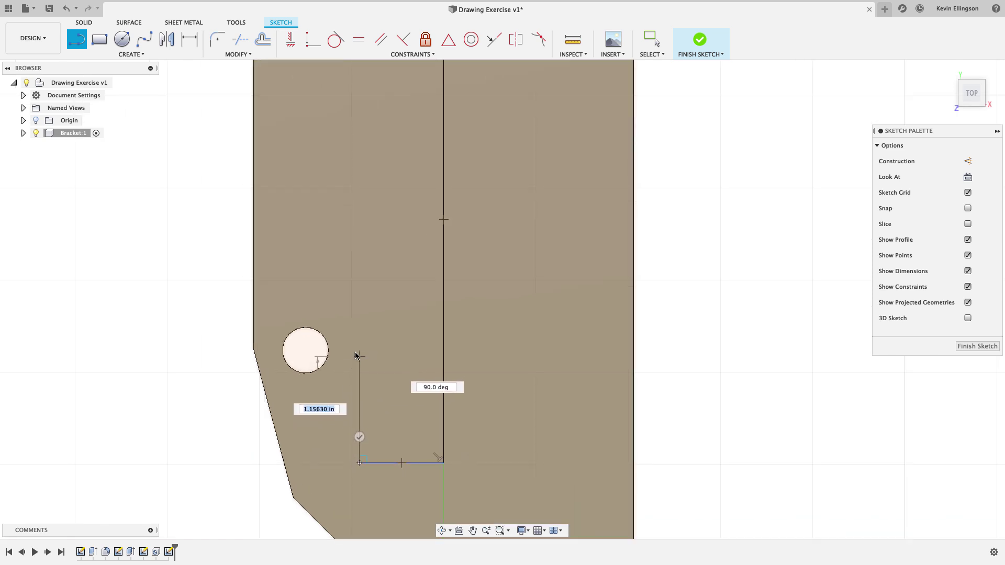
{"action": "left_click", "coordinate": [358, 309]}
{"action": "key", "text": "Escape"}
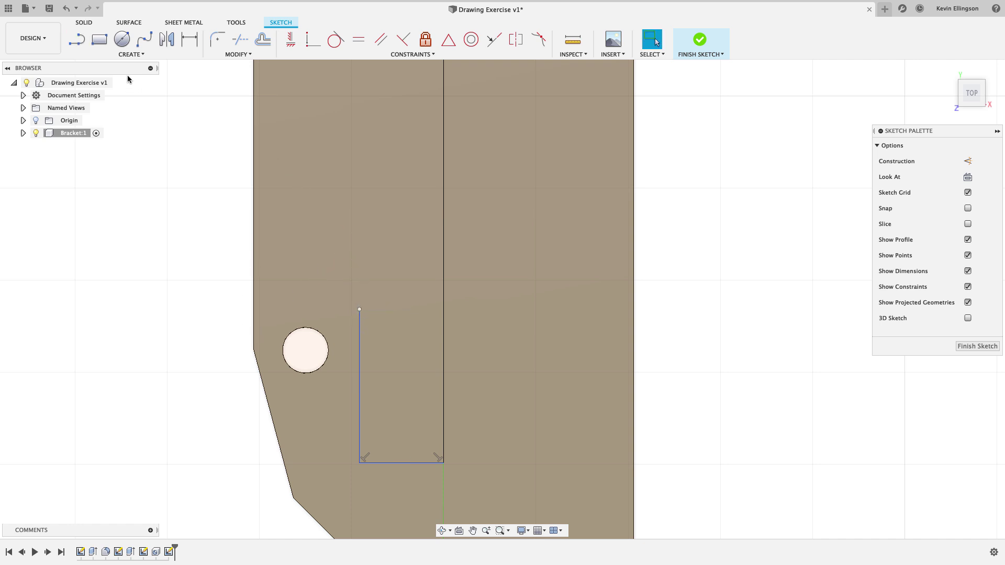
Draw a three-point arc bulging left from the line's top end
{"action": "left_click", "coordinate": [111, 55]}
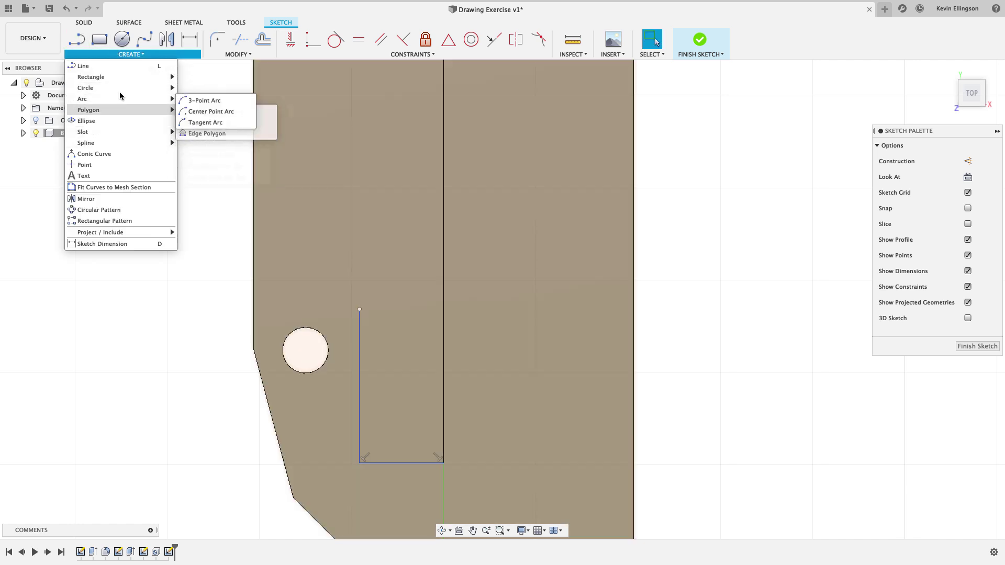
{"action": "mouse_move", "coordinate": [132, 99]}
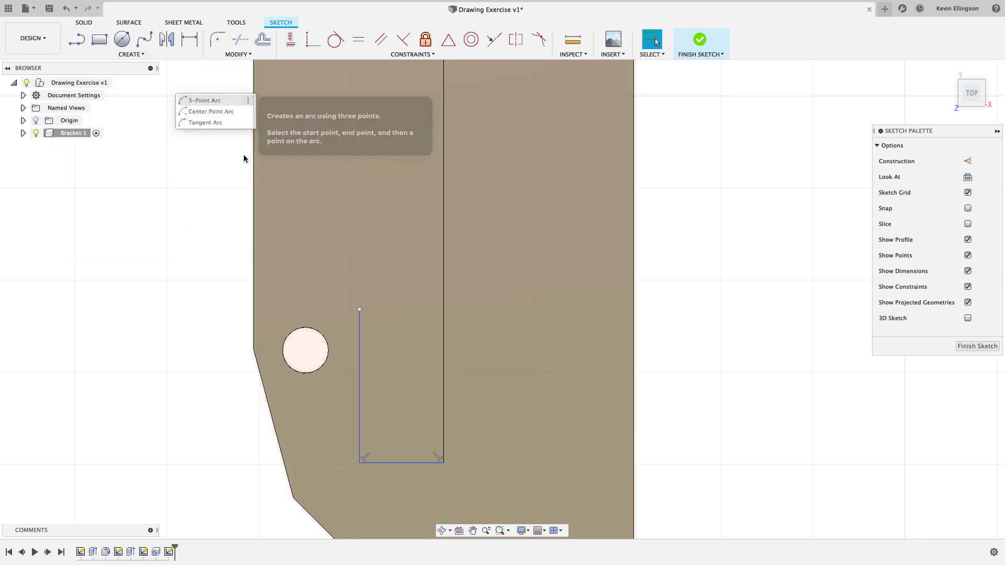
{"action": "left_click", "coordinate": [204, 100]}
{"action": "left_click", "coordinate": [360, 309]}
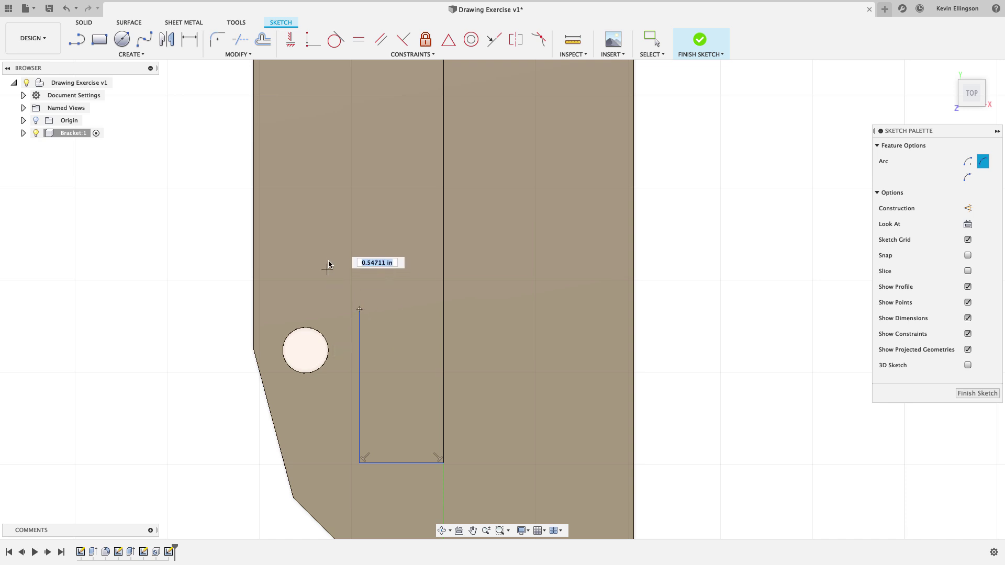
{"action": "left_click", "coordinate": [359, 240]}
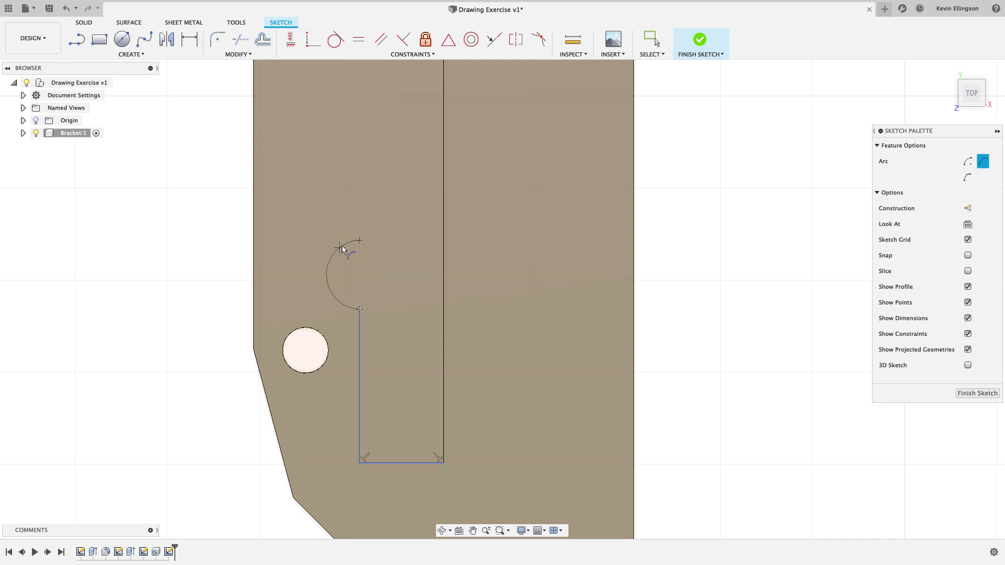
{"action": "left_click", "coordinate": [346, 248]}
{"action": "left_click_drag", "start_coordinate": [359, 241], "coordinate": [349, 234]}
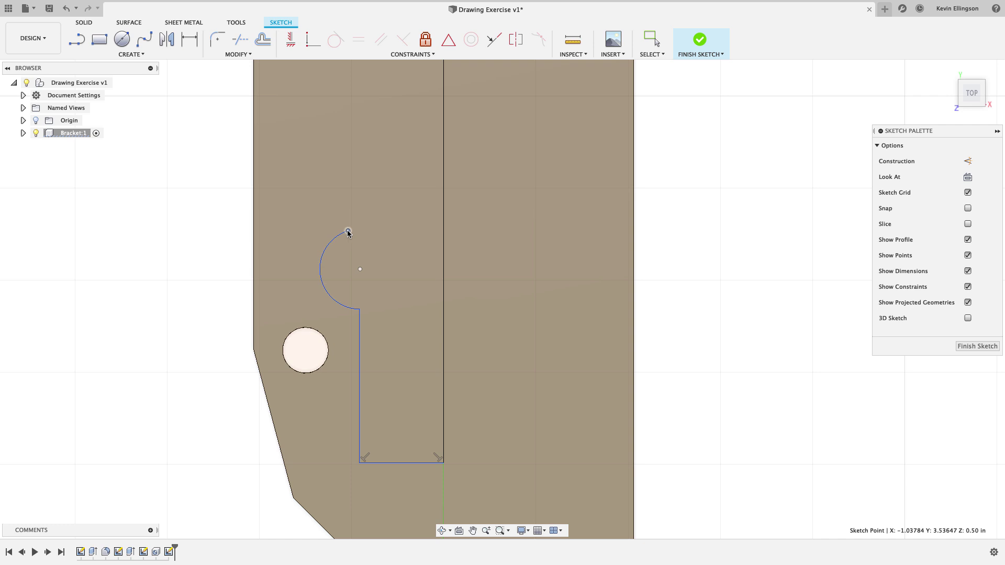
{"action": "scroll", "coordinate": [179, 190], "scroll_direction": "down", "scroll_amount": 3}
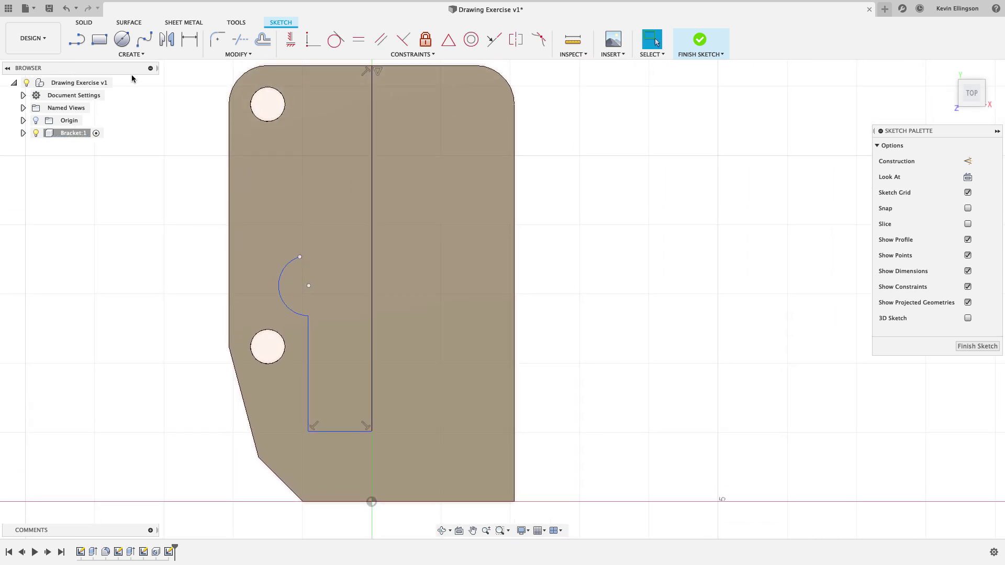
Add a second three-point arc curving up-right from the first arc's end
{"action": "left_click", "coordinate": [131, 54]}
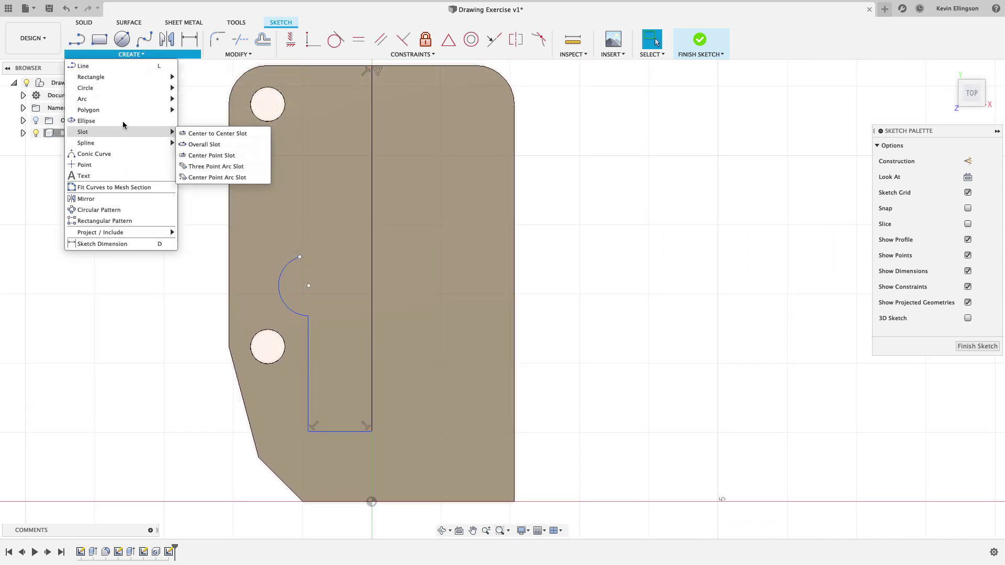
{"action": "mouse_move", "coordinate": [125, 97]}
{"action": "left_click", "coordinate": [202, 100]}
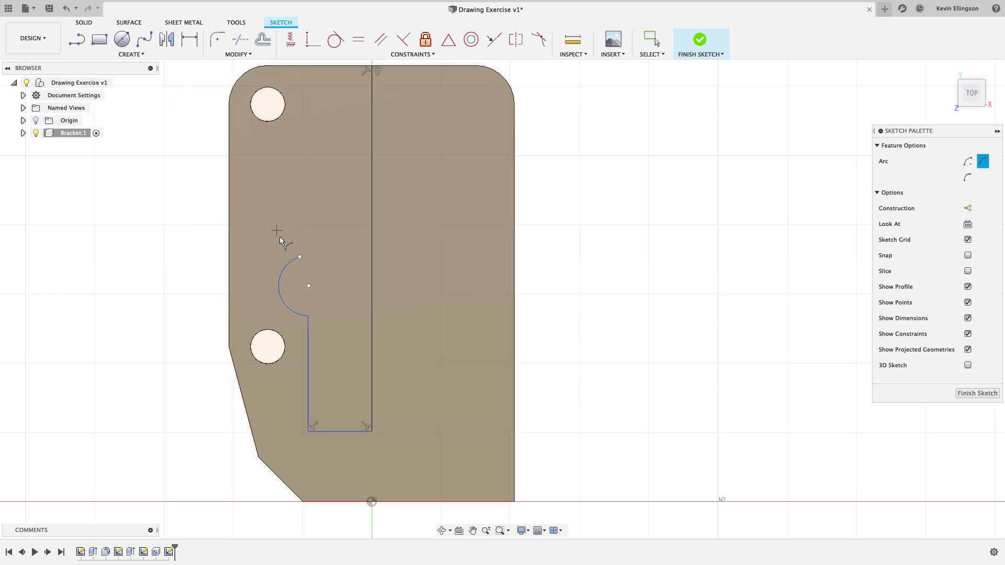
{"action": "left_click", "coordinate": [300, 257]}
{"action": "left_click", "coordinate": [316, 232]}
{"action": "middle_click_drag", "start_coordinate": [316, 232], "coordinate": [320, 241]}
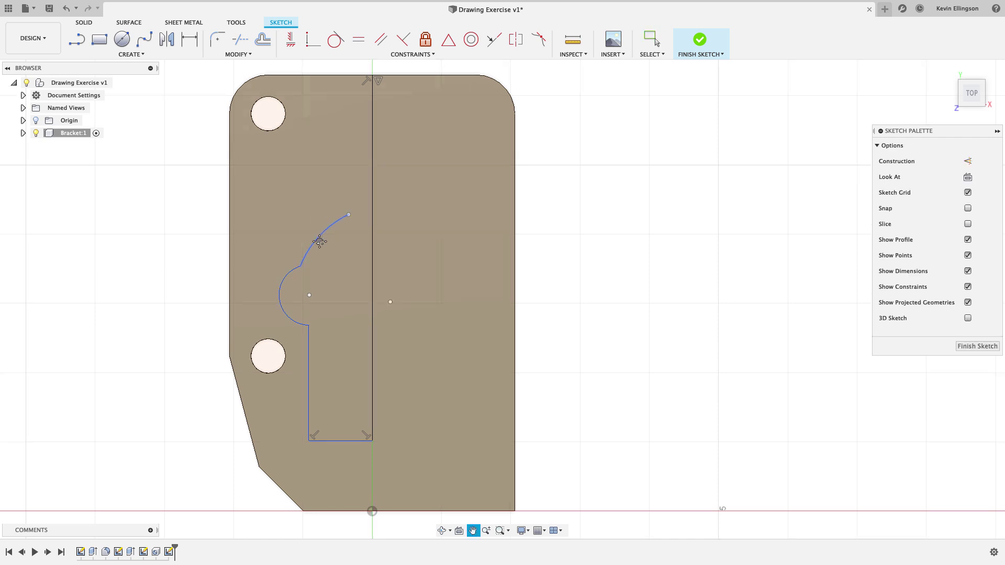
{"action": "key", "text": "Escape"}
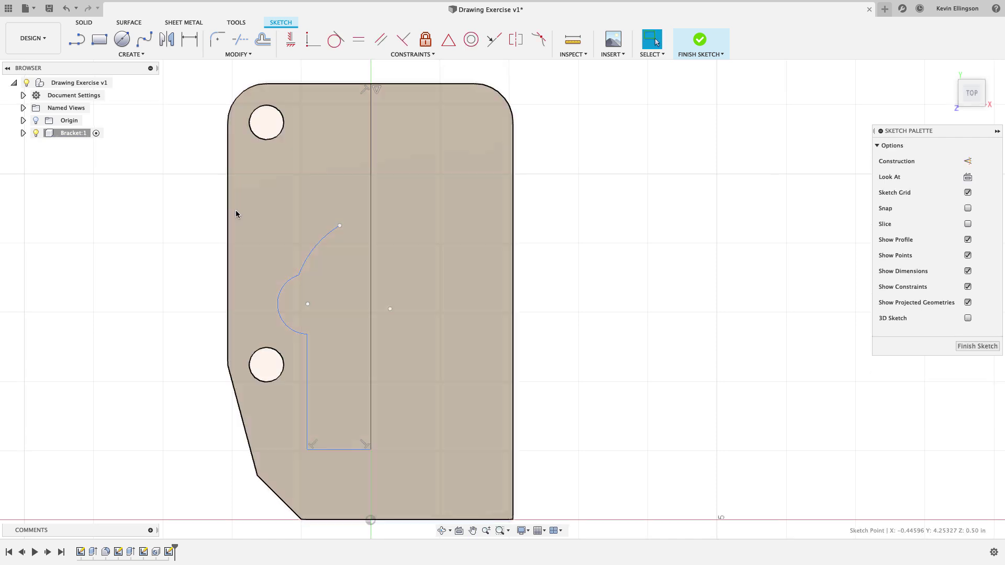
{"action": "scroll", "coordinate": [235, 213], "scroll_direction": "up", "scroll_amount": 3}
{"action": "scroll", "coordinate": [236, 213], "scroll_direction": "left", "scroll_amount": 3}
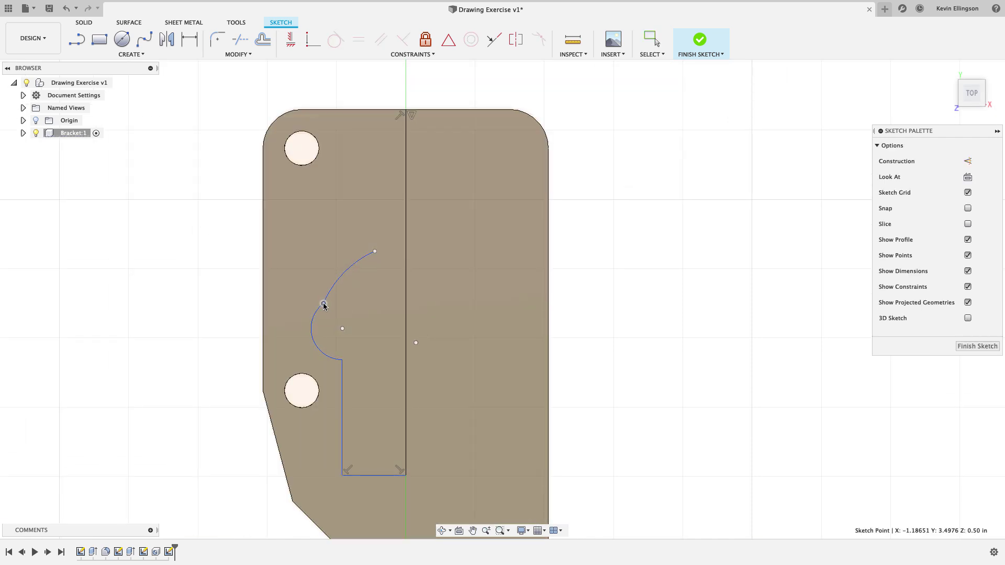
{"action": "key", "text": "Escape"}
Draw a line from the arc's upper end up to the plate's top edge
{"action": "left_click", "coordinate": [76, 39]}
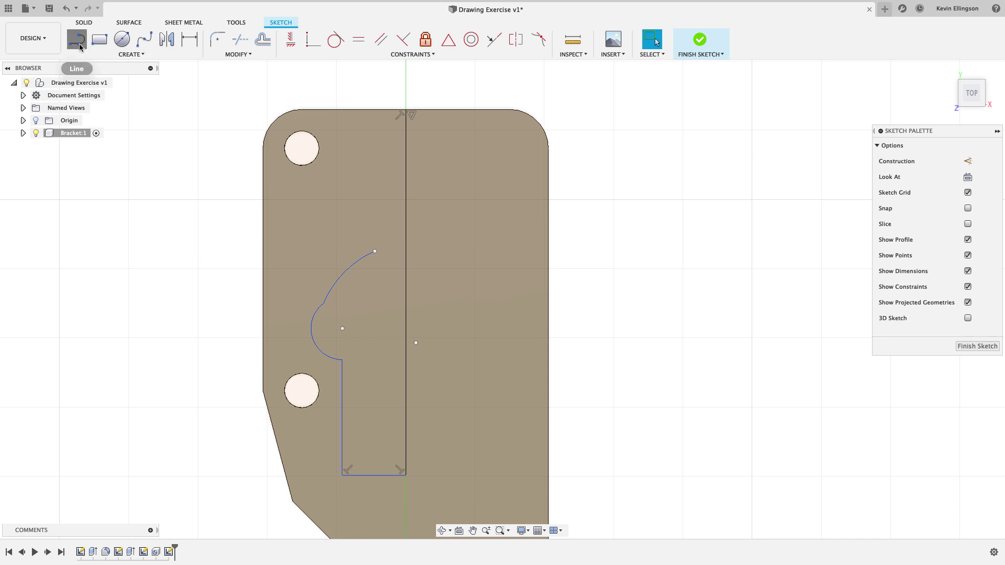
{"action": "scroll", "coordinate": [191, 230], "scroll_direction": "up", "scroll_amount": 5}
{"action": "scroll", "coordinate": [190, 231], "scroll_direction": "left", "scroll_amount": 2}
{"action": "left_click", "coordinate": [393, 321]}
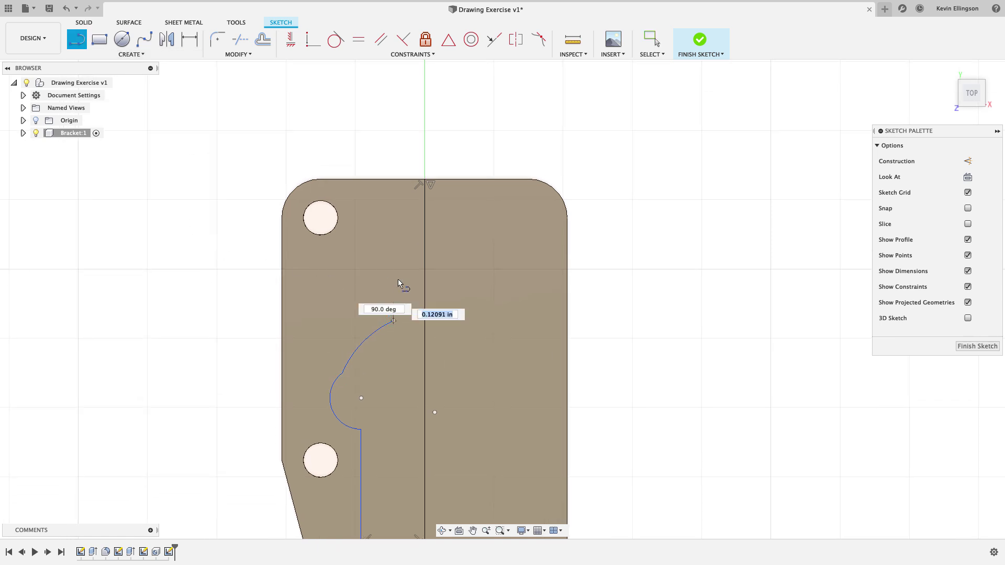
{"action": "left_click", "coordinate": [398, 184]}
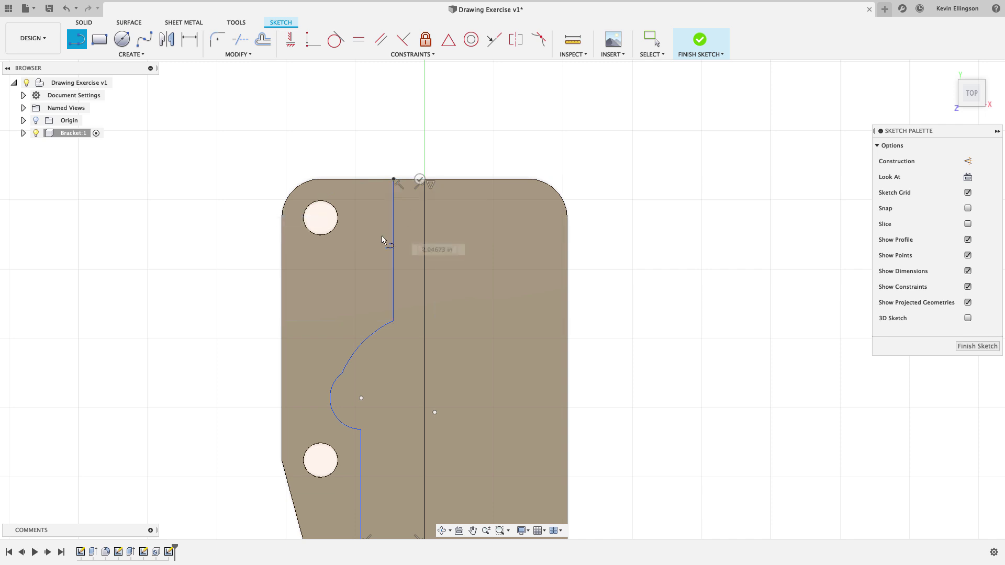
{"action": "scroll", "coordinate": [253, 321], "scroll_direction": "down", "scroll_amount": 5}
{"action": "key", "text": "Escape"}
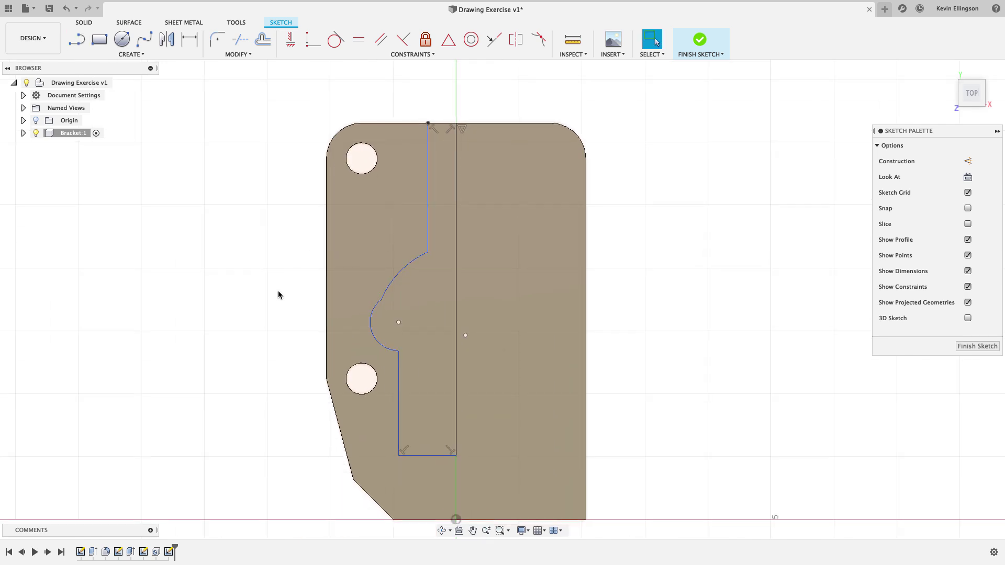
{"action": "scroll", "coordinate": [278, 295], "scroll_direction": "down", "scroll_amount": 2}
{"action": "middle_click_drag", "start_coordinate": [278, 294], "coordinate": [318, 313]}
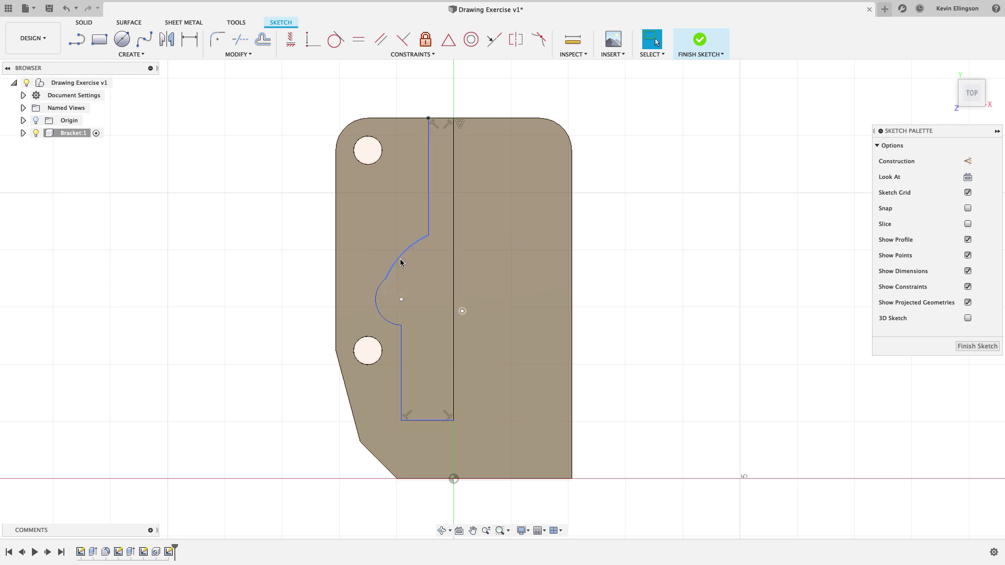
Dimension the slot's bottom line 0.94 above the plate's bottom edge
{"action": "left_click", "coordinate": [189, 41]}
{"action": "left_click", "coordinate": [487, 480]}
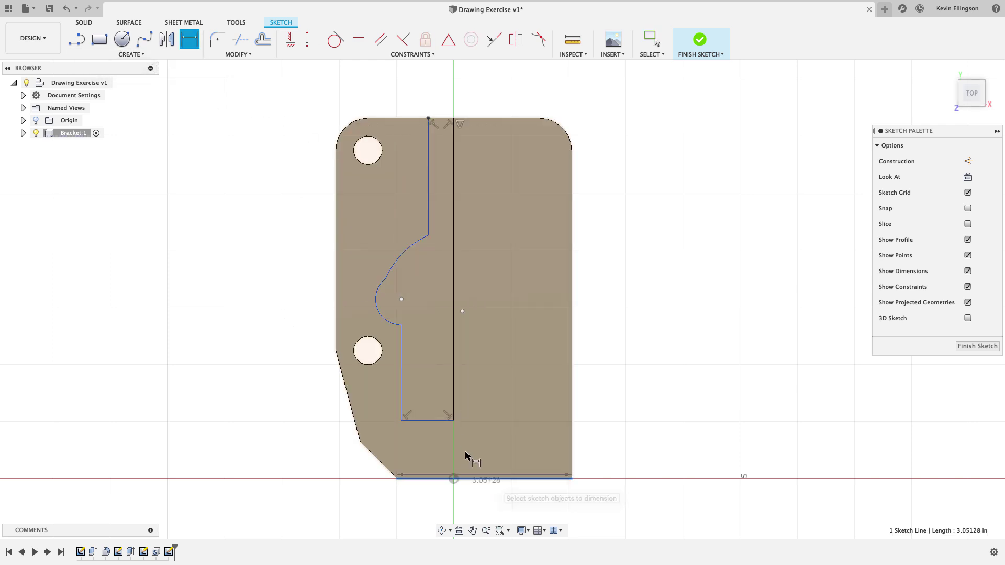
{"action": "left_click", "coordinate": [437, 420]}
{"action": "left_click", "coordinate": [333, 451]}
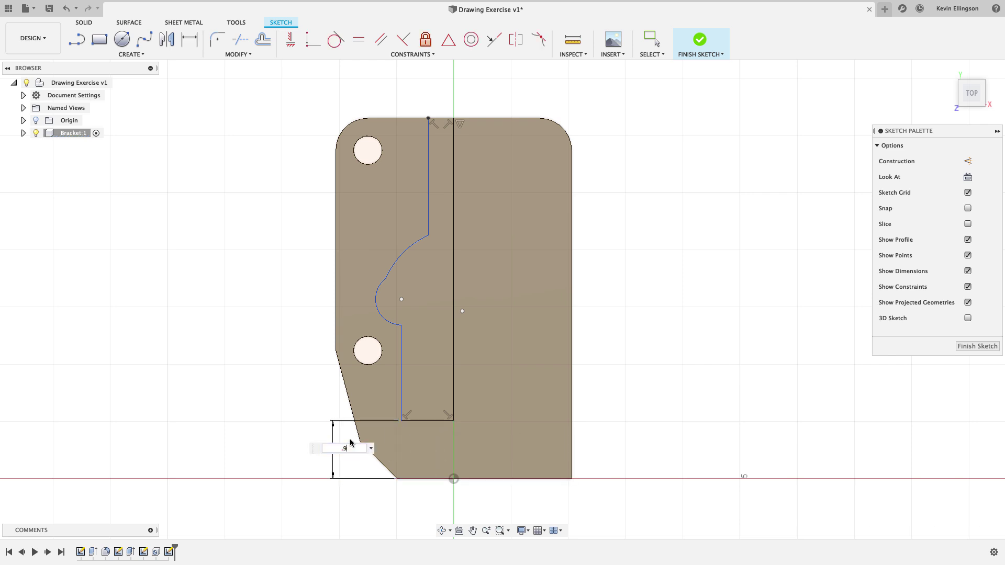
{"action": "key", "text": "Return"}
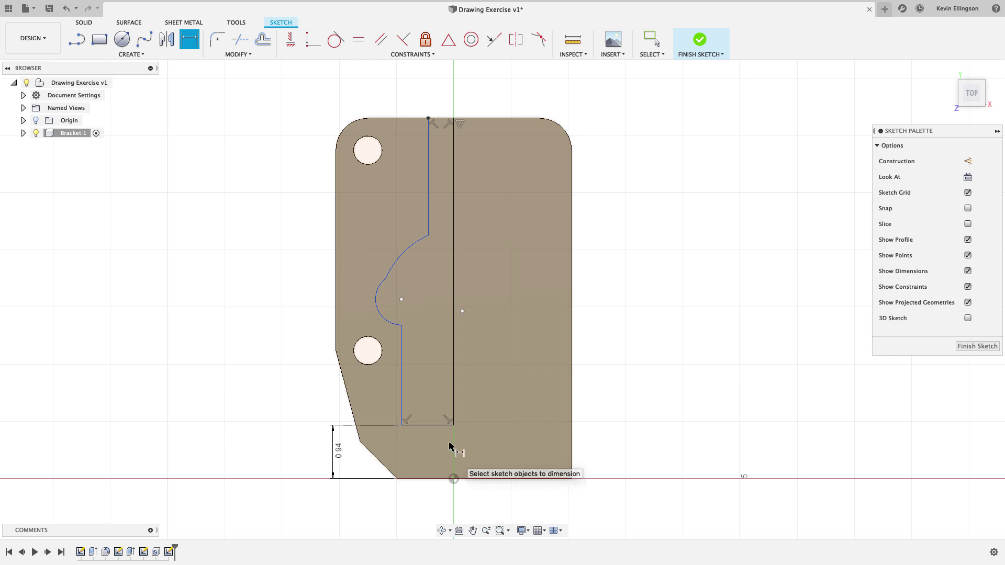
{"action": "middle_click_drag", "start_coordinate": [462, 430], "coordinate": [480, 425]}
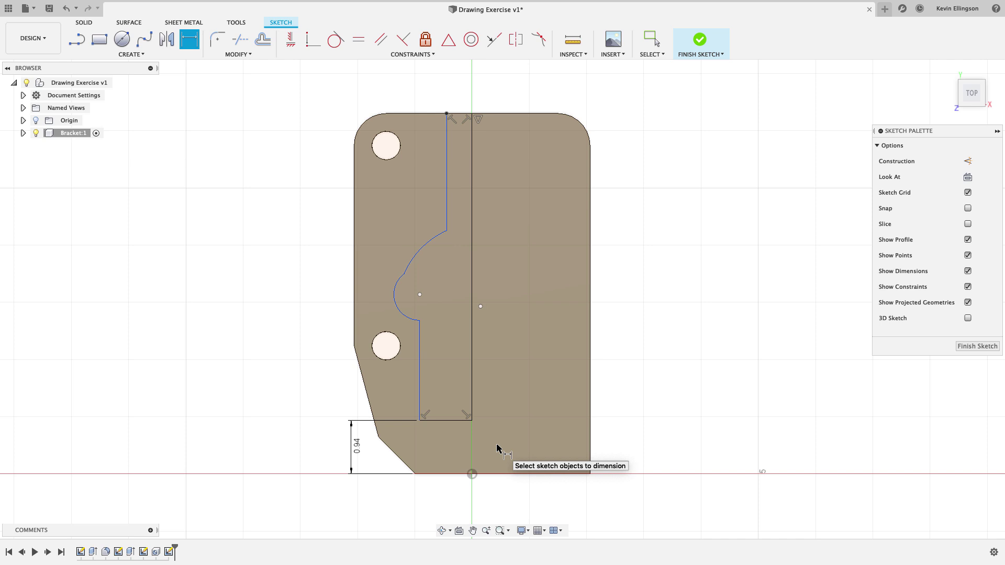
{"action": "scroll", "coordinate": [399, 314], "scroll_direction": "up", "scroll_amount": 3}
Set the small arc's radius to R0.40 and the large arc's to R2.00
{"action": "left_click", "coordinate": [401, 307]}
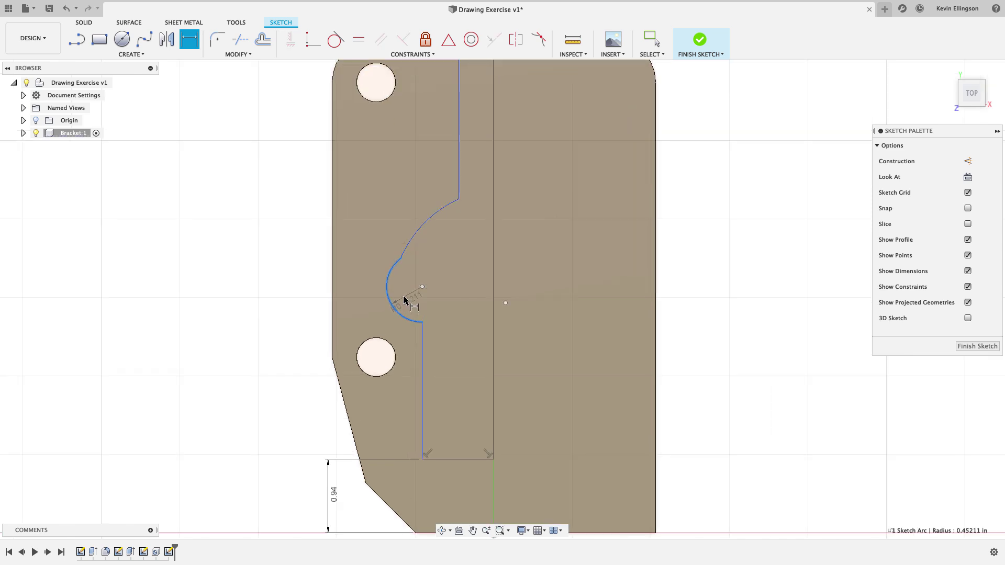
{"action": "left_click", "coordinate": [405, 301]}
{"action": "type", "text": "0.4"}
{"action": "key", "text": "Return"}
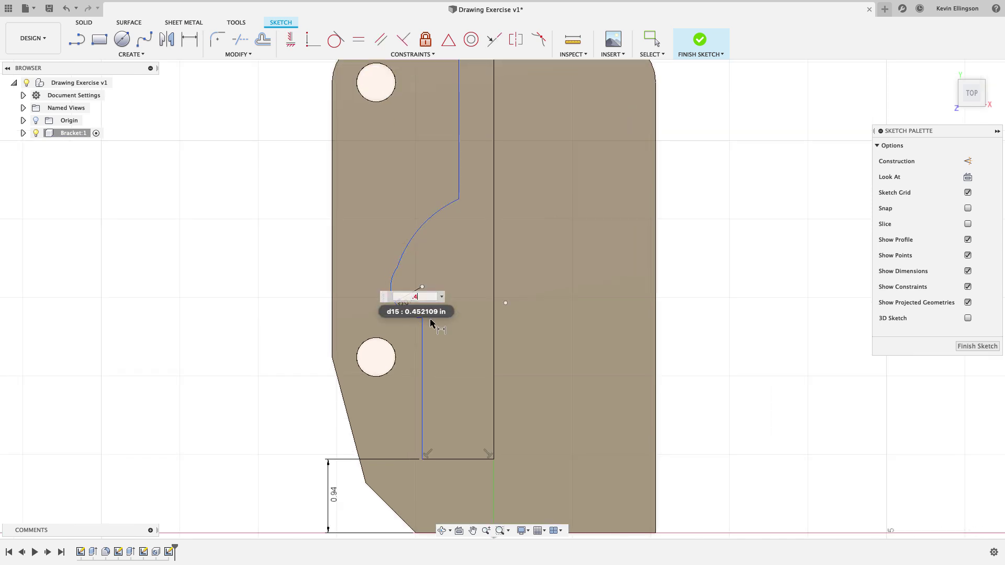
{"action": "left_click", "coordinate": [422, 226]}
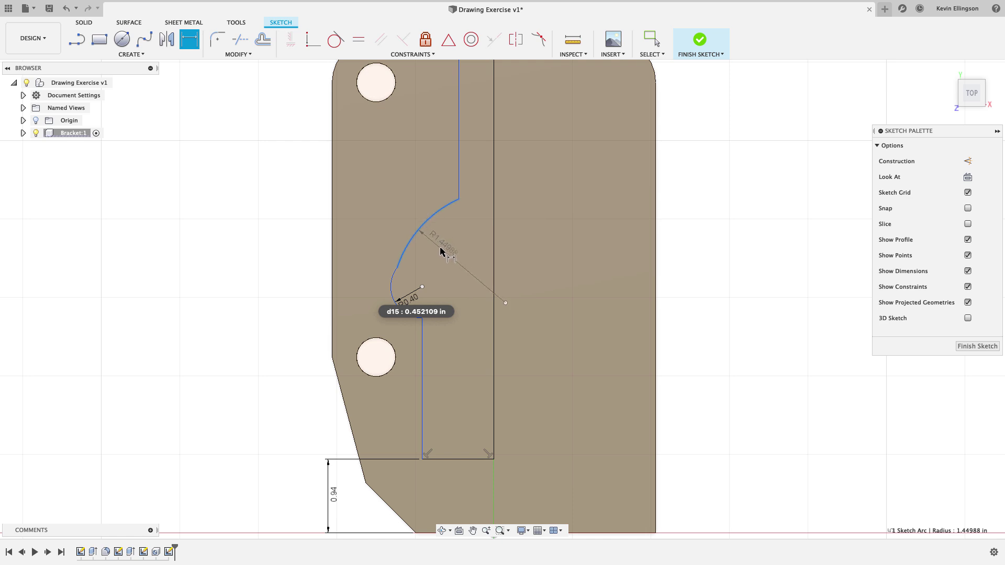
{"action": "left_click", "coordinate": [443, 250]}
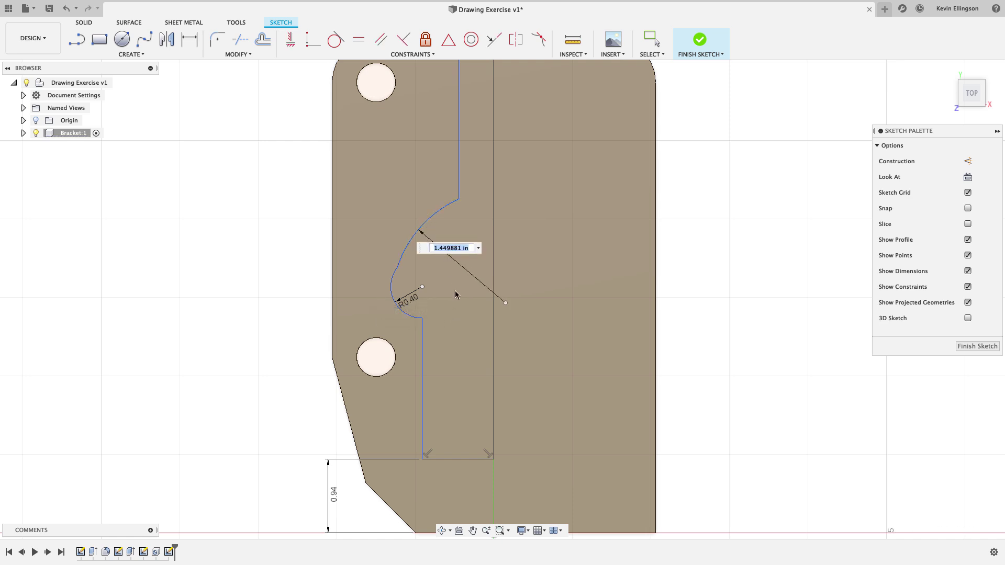
{"action": "type", "text": "2"}
{"action": "key", "text": "Return"}
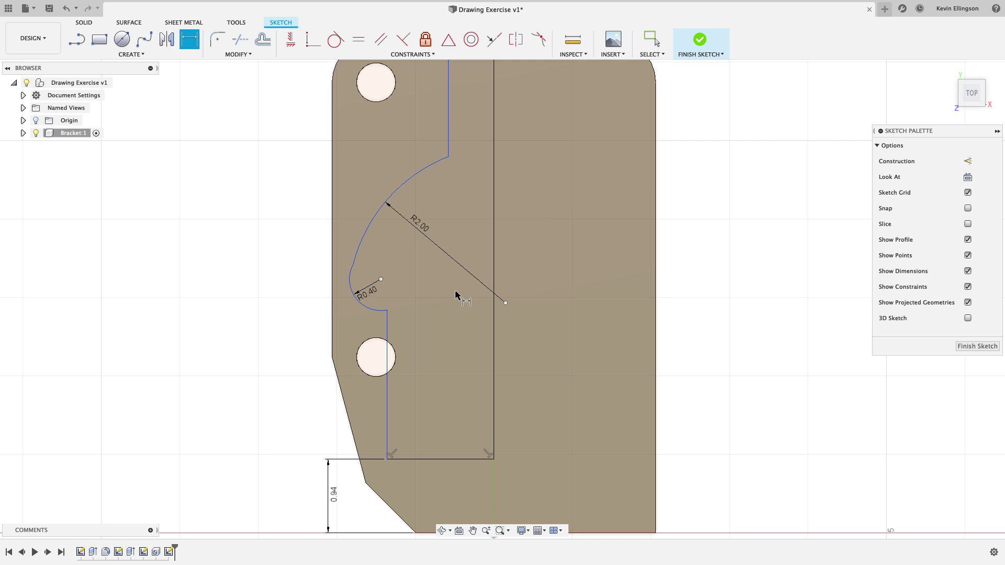
{"action": "scroll", "coordinate": [455, 295], "scroll_direction": "down", "scroll_amount": 2}
{"action": "key", "text": "Escape"}
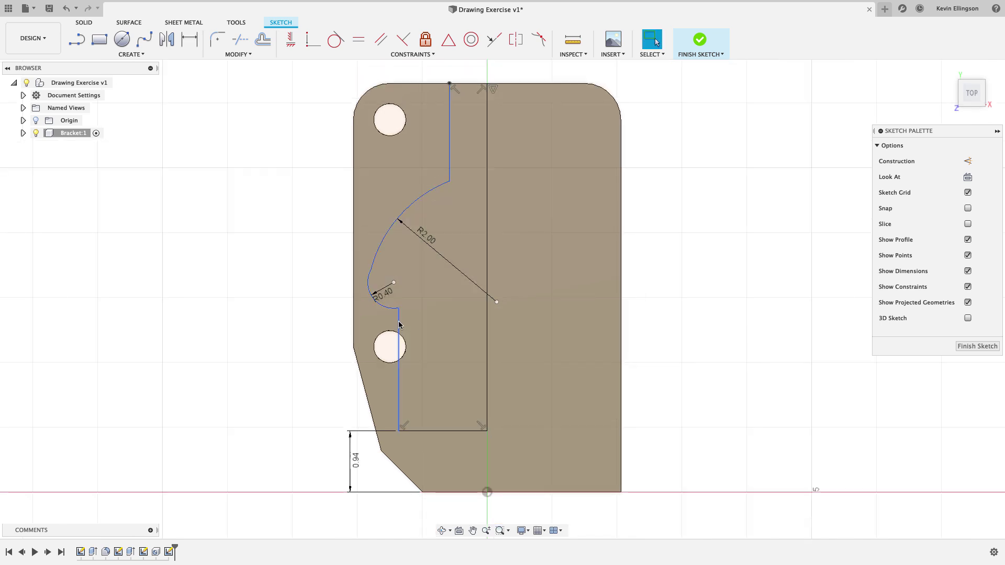
Drag the slot's lower vertical line to reshape the slot
{"action": "left_click", "coordinate": [398, 320]}
{"action": "mouse_move", "coordinate": [400, 320]}
{"action": "left_mouse_down"}
{"action": "mouse_move", "coordinate": [370, 274]}
{"action": "mouse_move", "coordinate": [384, 272]}
{"action": "left_mouse_up"}
{"action": "scroll", "coordinate": [287, 312], "scroll_direction": "down", "scroll_amount": 3}
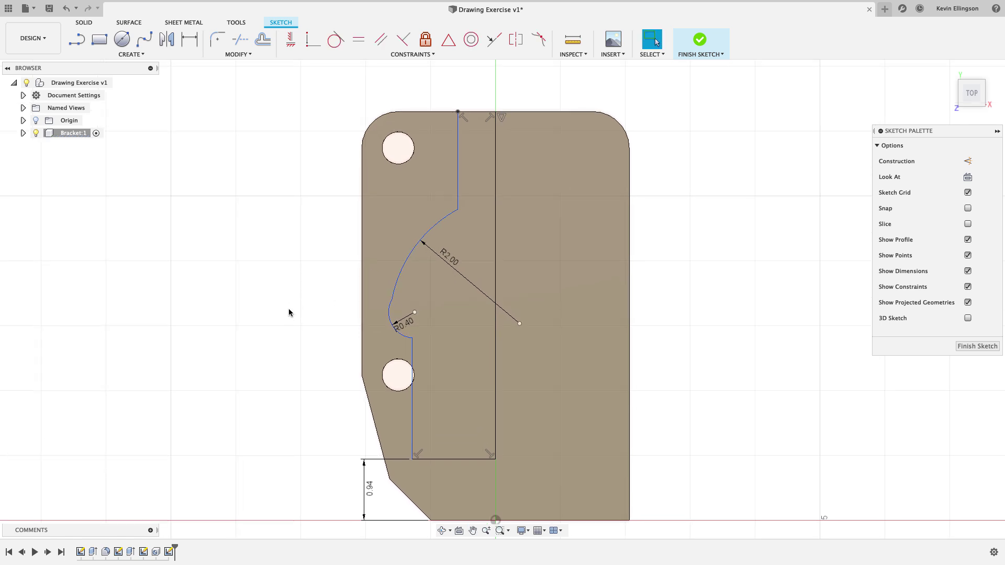
Dimension the slot widths from the centre line: 0.60 at top, 0.80 at bottom
{"action": "key", "text": "d"}
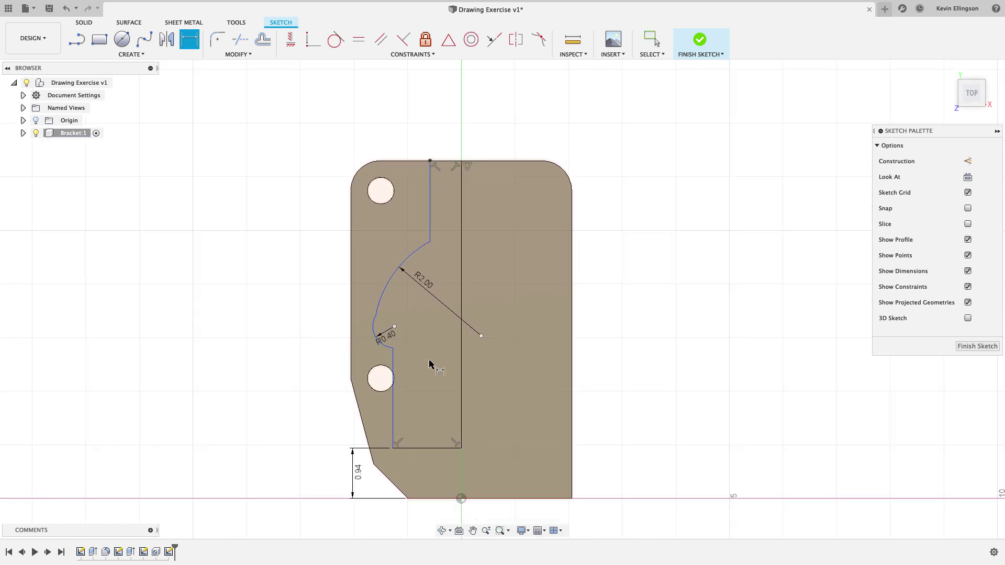
{"action": "left_click", "coordinate": [460, 231]}
{"action": "left_click", "coordinate": [430, 218]}
{"action": "left_click", "coordinate": [444, 121]}
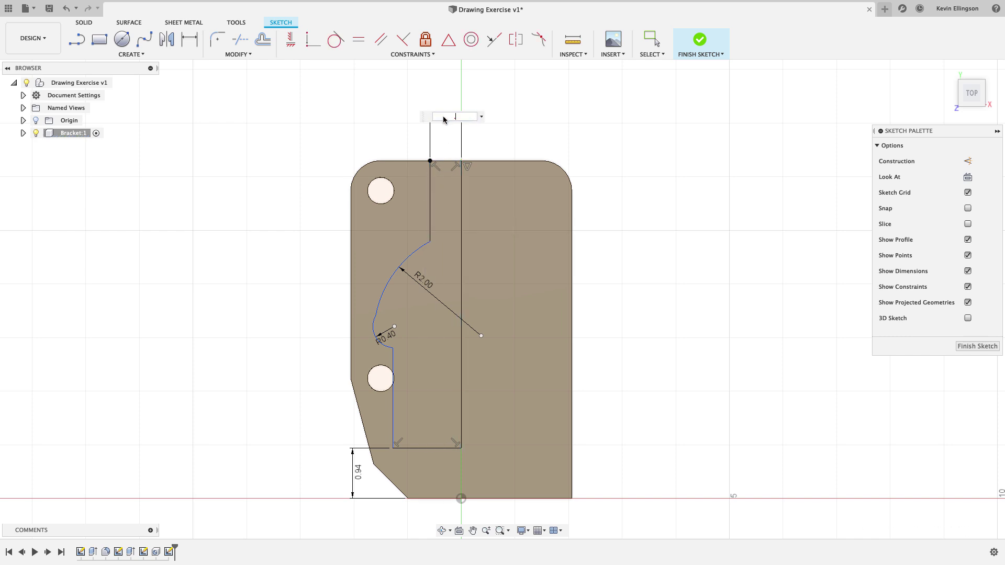
{"action": "key", "text": "Return"}
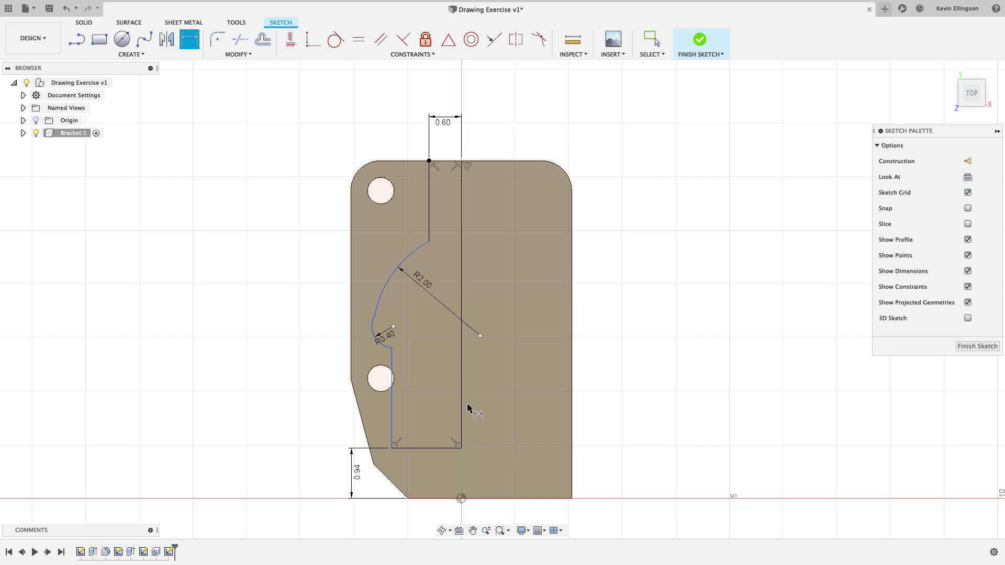
{"action": "left_click", "coordinate": [462, 403]}
{"action": "left_click", "coordinate": [392, 403]}
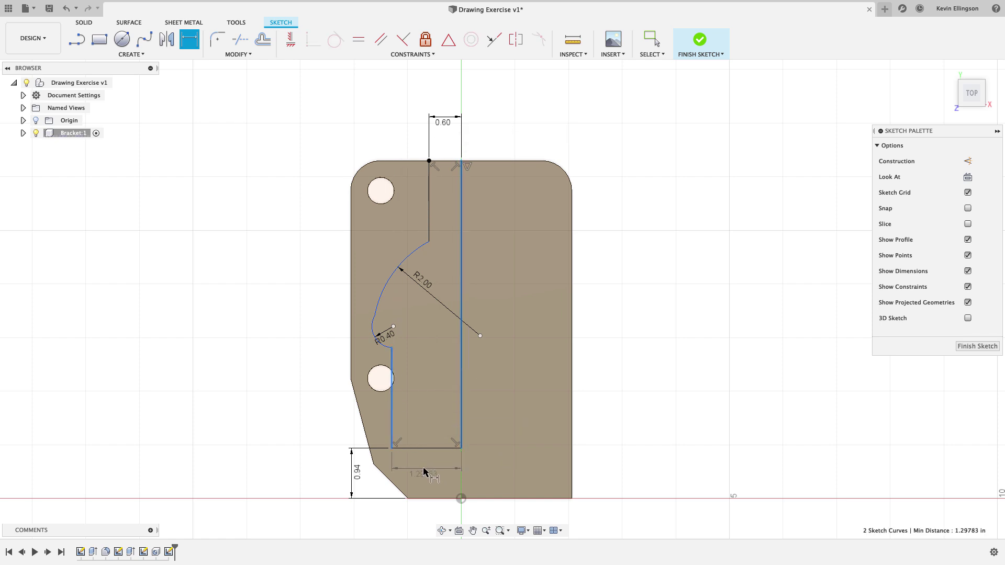
{"action": "left_click", "coordinate": [424, 470]}
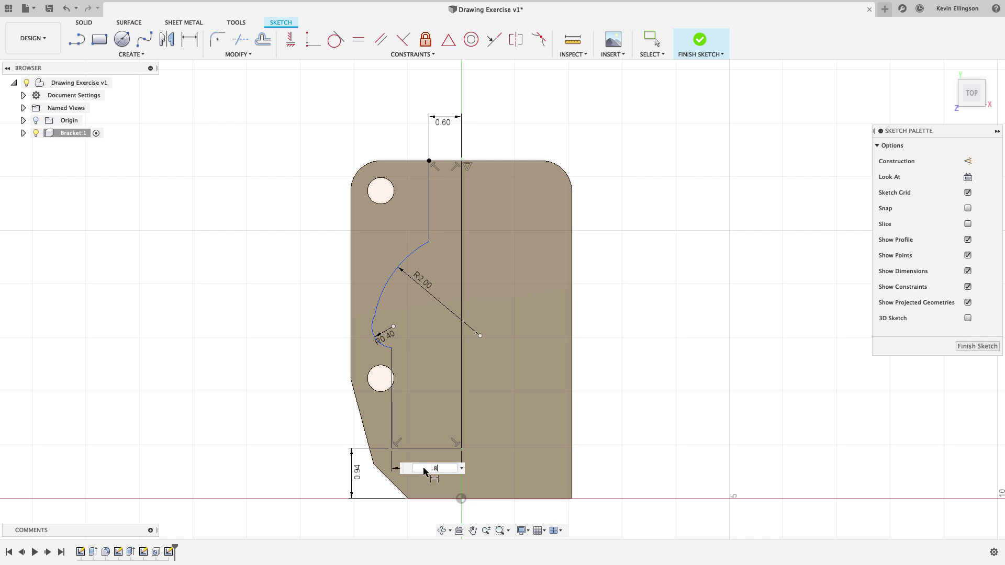
{"action": "key", "text": "Return"}
{"action": "scroll", "coordinate": [424, 311], "scroll_direction": "up", "scroll_amount": 2}
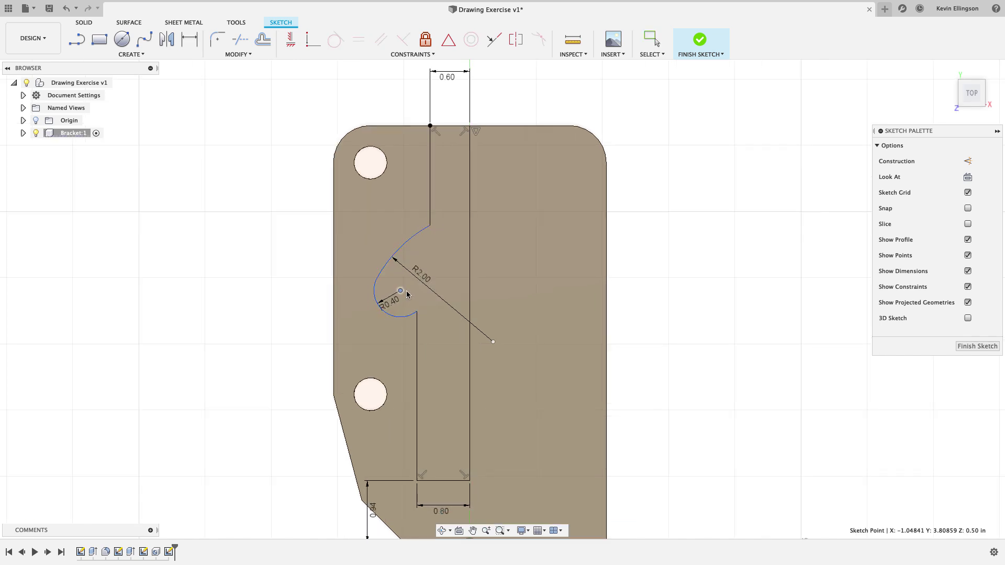
{"action": "mouse_move", "coordinate": [407, 294]}
{"action": "left_mouse_down"}
{"action": "mouse_move", "coordinate": [420, 293]}
{"action": "mouse_move", "coordinate": [417, 372]}
{"action": "mouse_move", "coordinate": [417, 356]}
{"action": "left_mouse_up"}
Constrain the small arc's two endpoints to be vertically aligned
{"action": "middle_click_drag", "start_coordinate": [290, 345], "coordinate": [314, 335]}
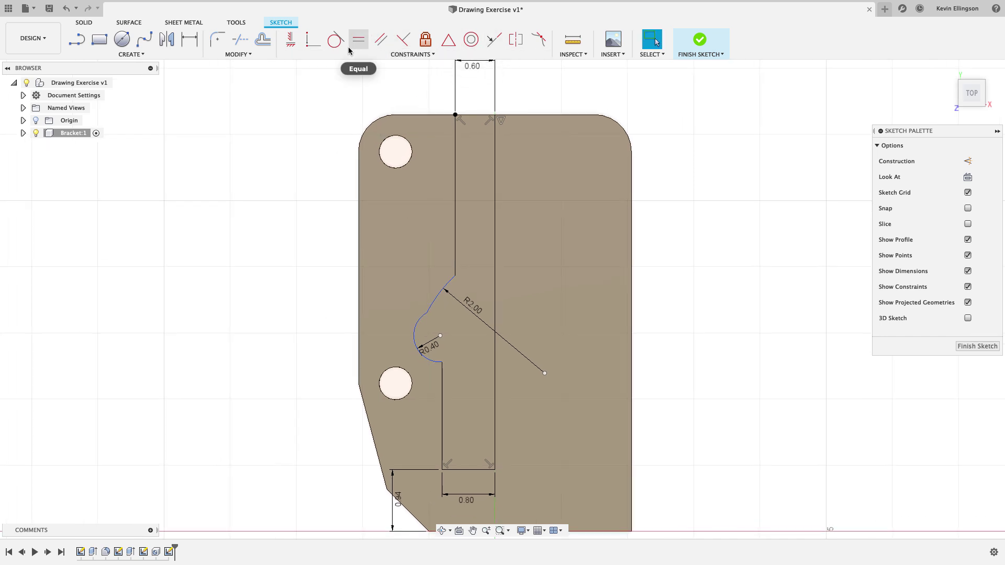
{"action": "left_click", "coordinate": [291, 43]}
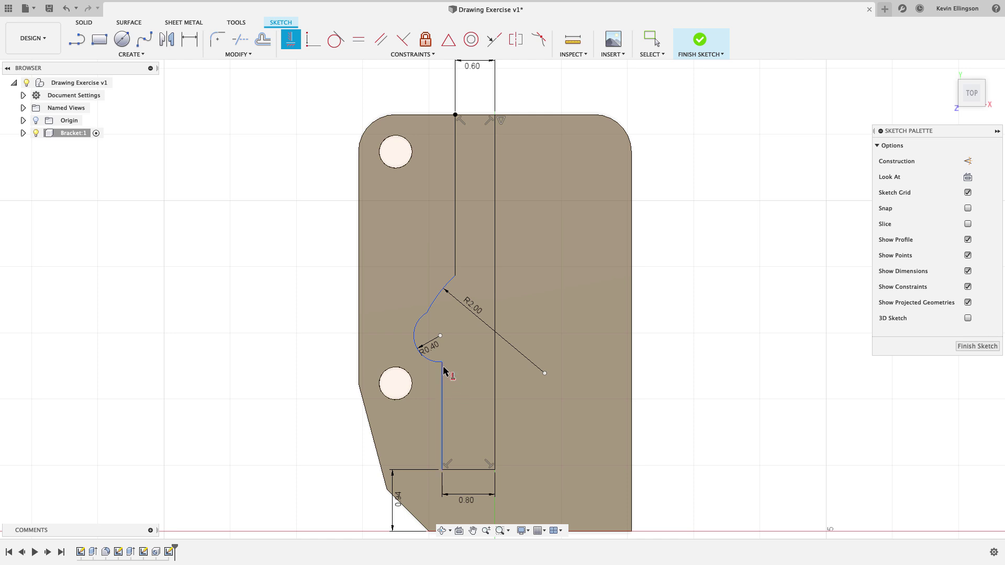
{"action": "left_click", "coordinate": [442, 363]}
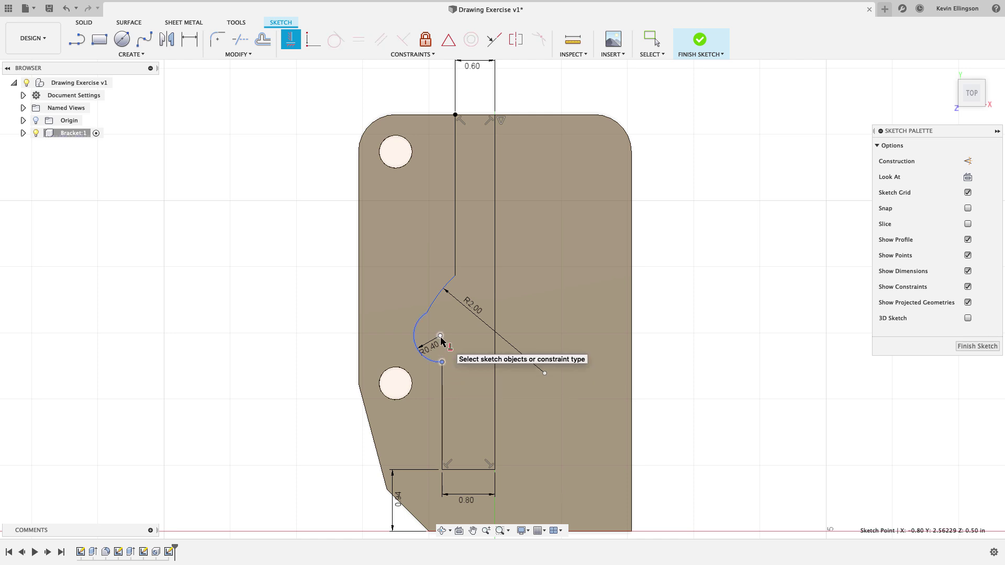
{"action": "left_click", "coordinate": [440, 335]}
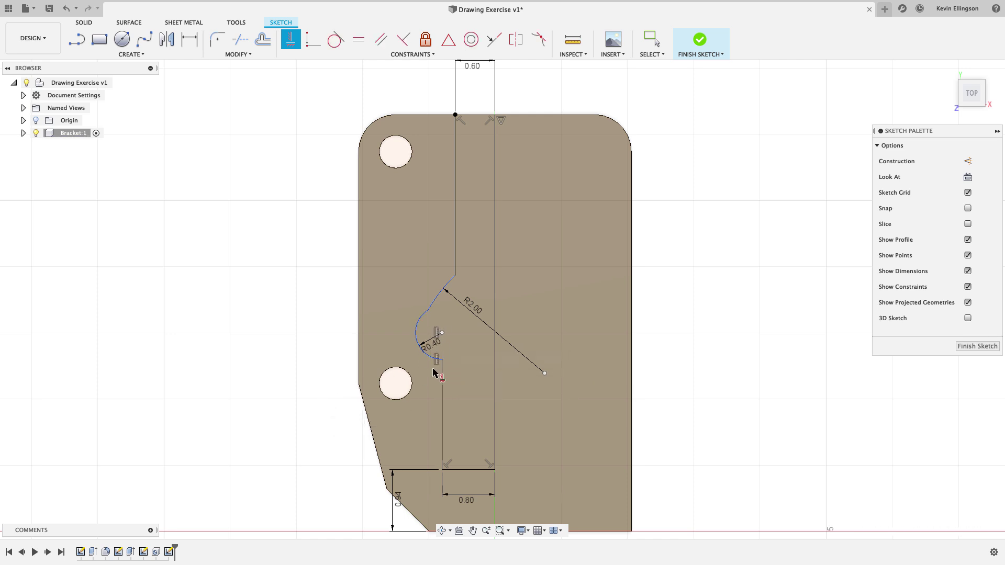
{"action": "scroll", "coordinate": [288, 350], "scroll_direction": "down", "scroll_amount": 2}
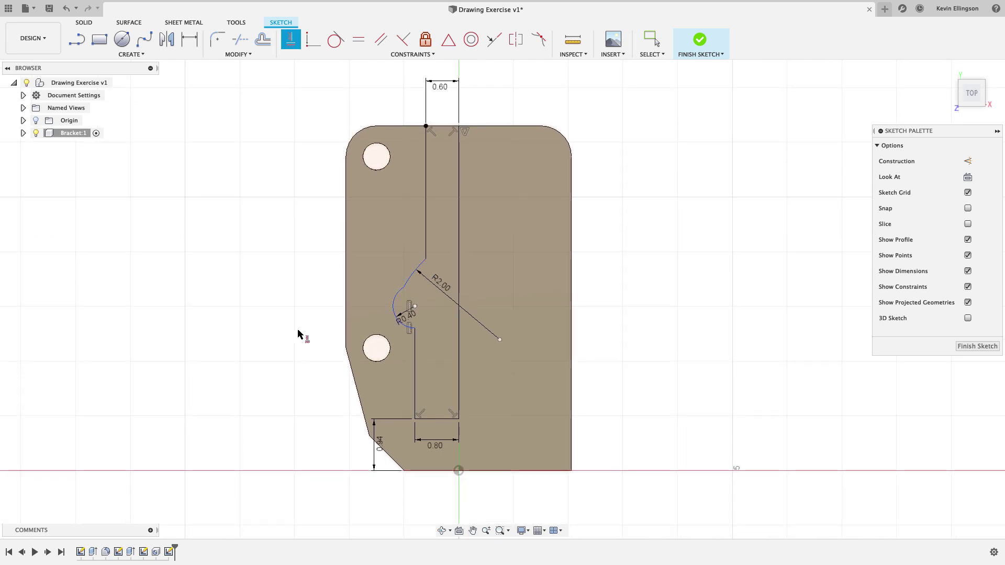
Make the R2.00 arc tangent to the R0.40 arc
{"action": "left_click", "coordinate": [335, 39]}
{"action": "scroll", "coordinate": [385, 229], "scroll_direction": "up", "scroll_amount": 2}
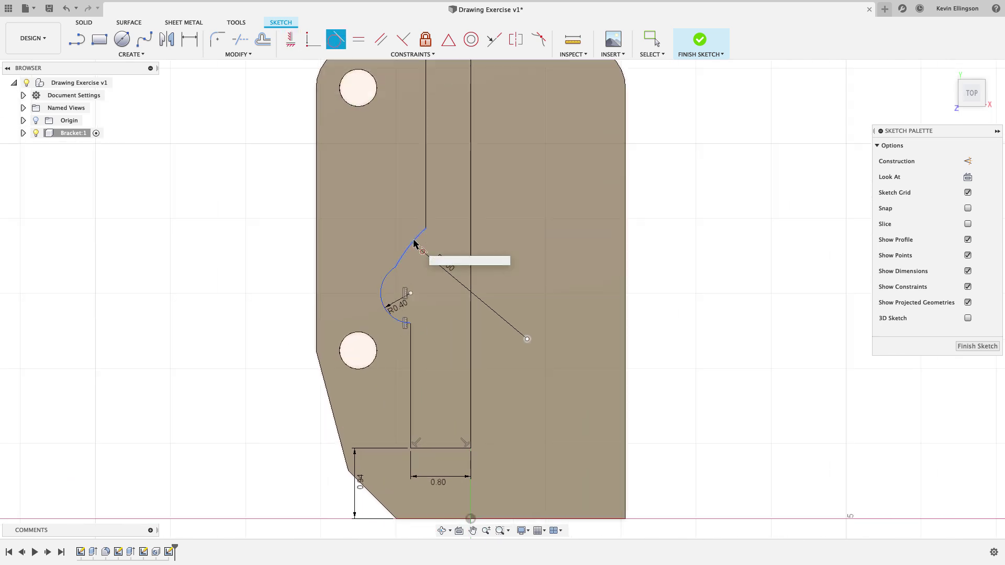
{"action": "left_click", "coordinate": [413, 245]}
{"action": "left_click", "coordinate": [390, 278]}
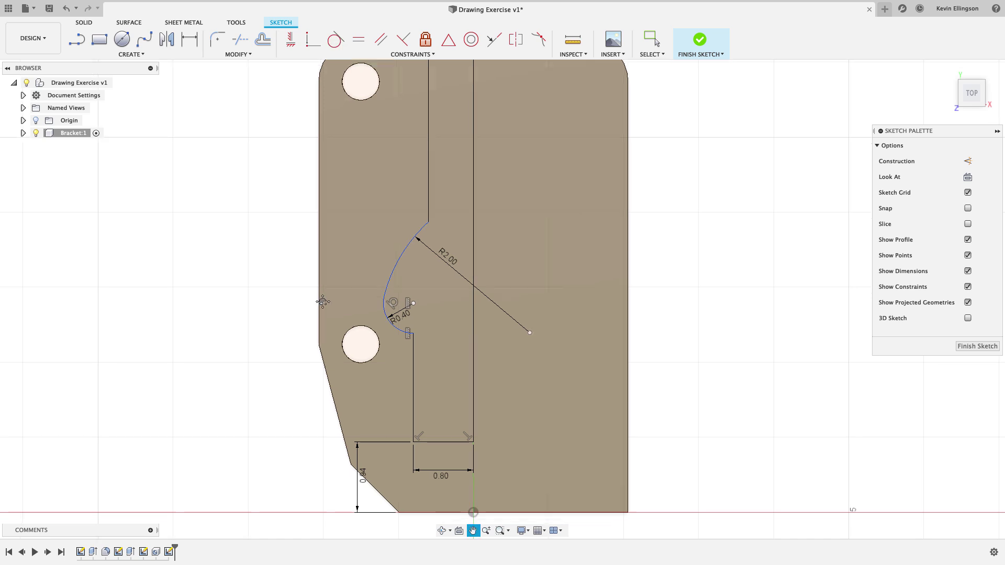
{"action": "scroll", "coordinate": [326, 314], "scroll_direction": "left", "scroll_amount": 2}
{"action": "key", "text": "Escape"}
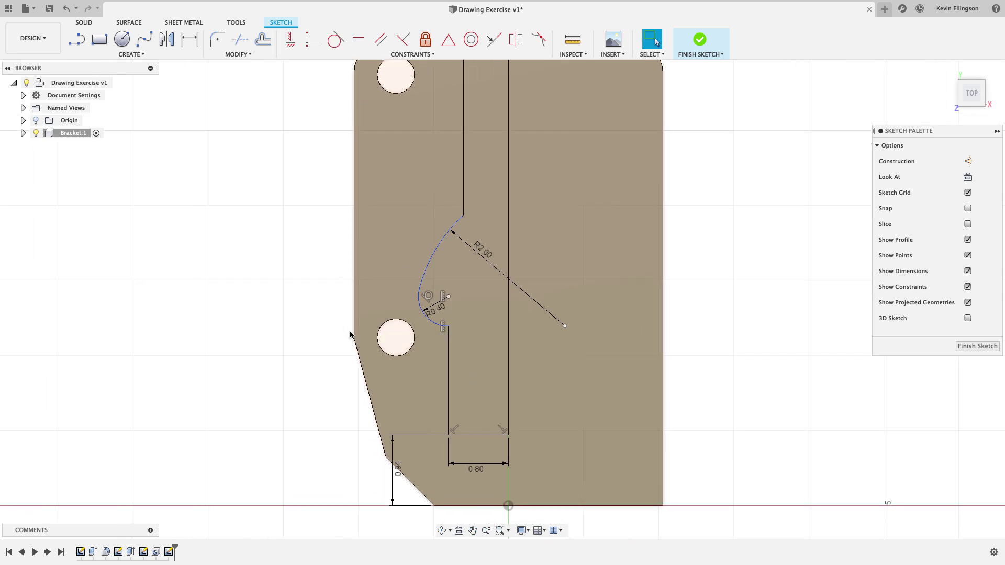
{"action": "scroll", "coordinate": [534, 133], "scroll_direction": "down", "scroll_amount": 1}
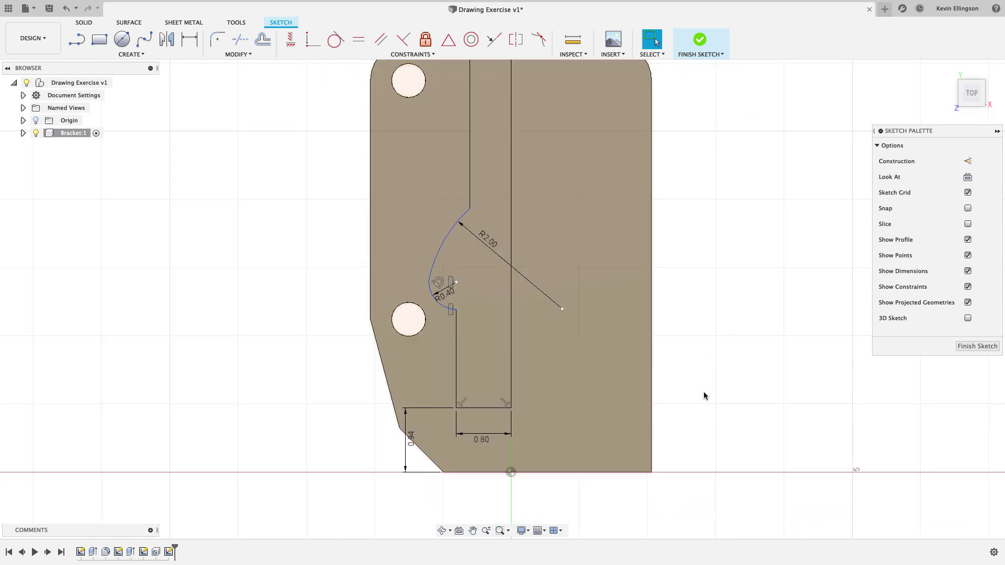
Dimension the small arc's centre point 3.30 above the plate's bottom edge
{"action": "key", "text": "d"}
{"action": "left_click", "coordinate": [527, 473]}
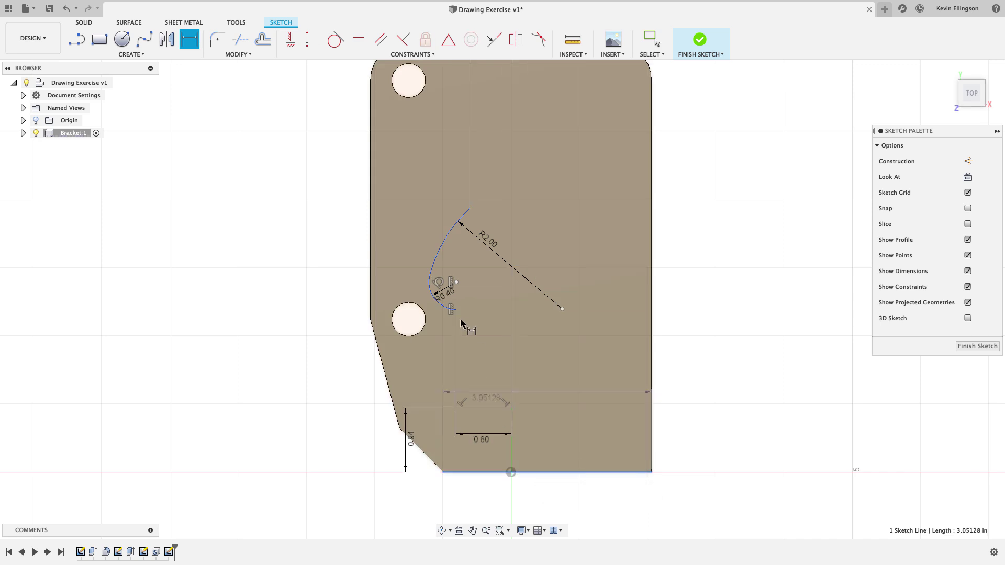
{"action": "left_click", "coordinate": [456, 282]}
{"action": "left_click", "coordinate": [292, 340]}
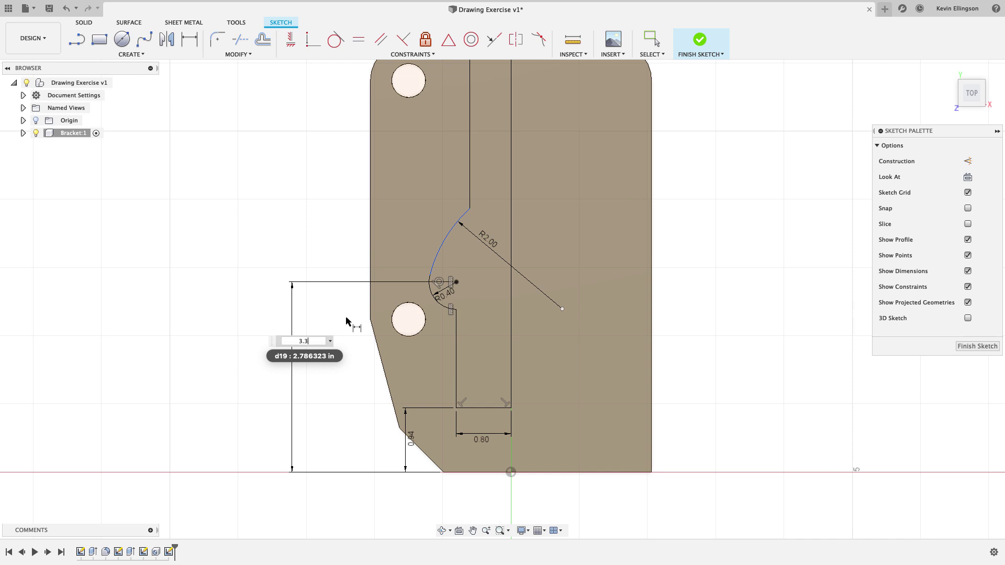
{"action": "type", "text": "3.3"}
{"action": "key", "text": "Return"}
{"action": "key", "text": "Escape"}
Drag the R2.00 arc's centre point lower to reshape the bulge
{"action": "scroll", "coordinate": [418, 323], "scroll_direction": "up", "scroll_amount": 2}
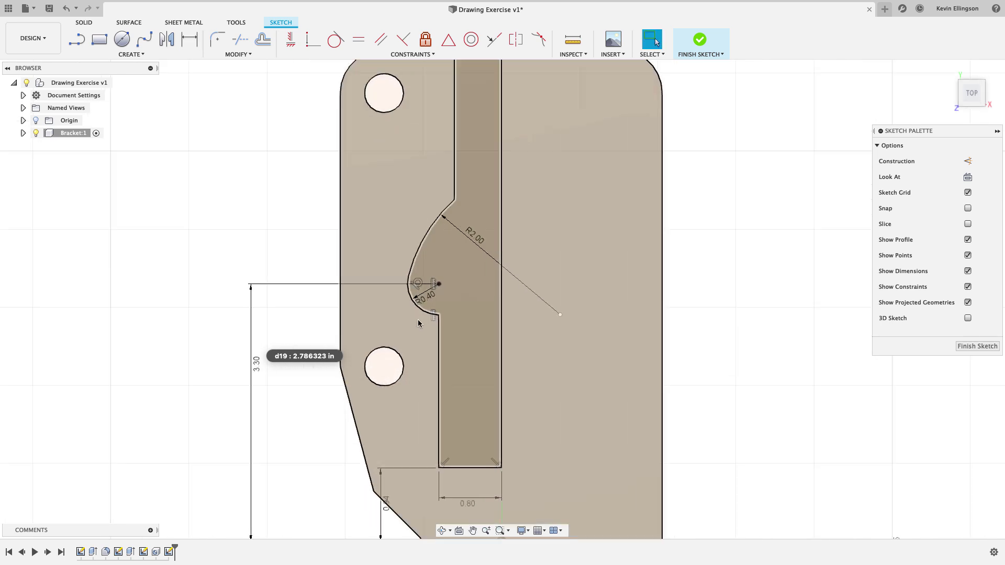
{"action": "mouse_move", "coordinate": [560, 314]}
{"action": "left_mouse_down"}
{"action": "mouse_move", "coordinate": [560, 329]}
{"action": "mouse_move", "coordinate": [563, 253]}
{"action": "mouse_move", "coordinate": [549, 344]}
{"action": "mouse_move", "coordinate": [568, 263]}
{"action": "mouse_move", "coordinate": [563, 327]}
{"action": "mouse_move", "coordinate": [578, 292]}
{"action": "left_mouse_up"}
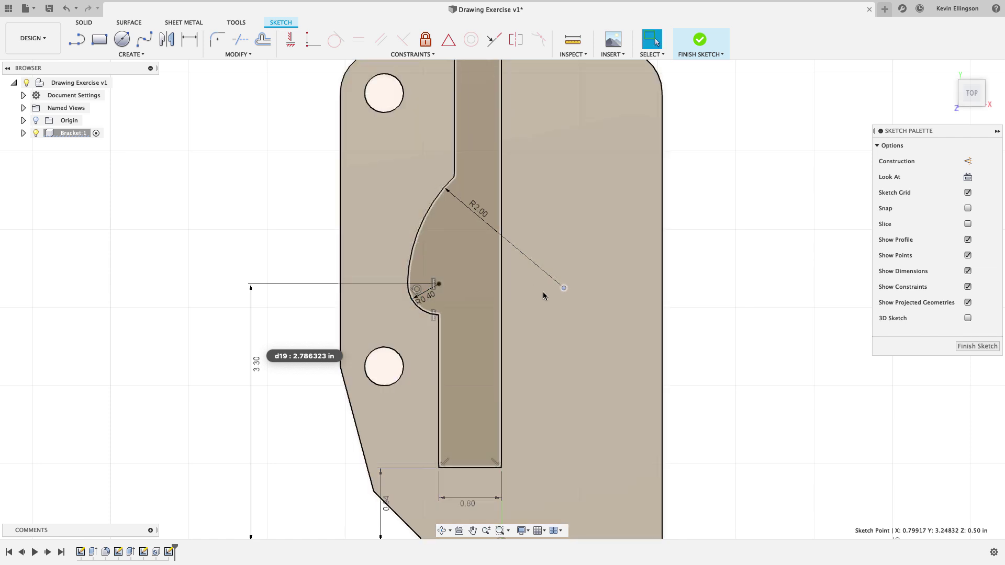
{"action": "left_click_drag", "start_coordinate": [559, 291], "coordinate": [558, 303]}
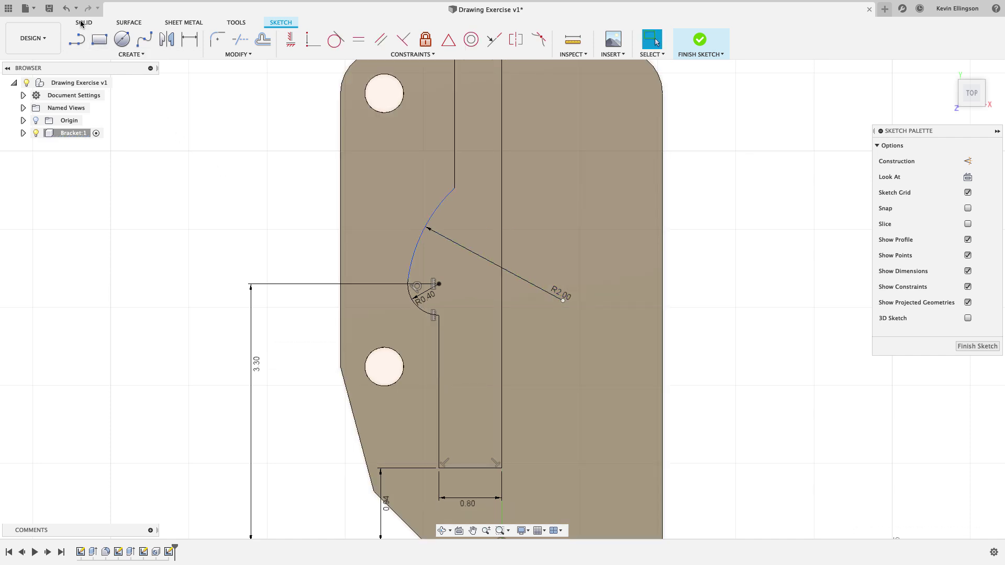
Level the R2.00 arc centre horizontally with the arc's end point and finish the sketch
{"action": "left_click", "coordinate": [290, 39]}
{"action": "left_click", "coordinate": [438, 284]}
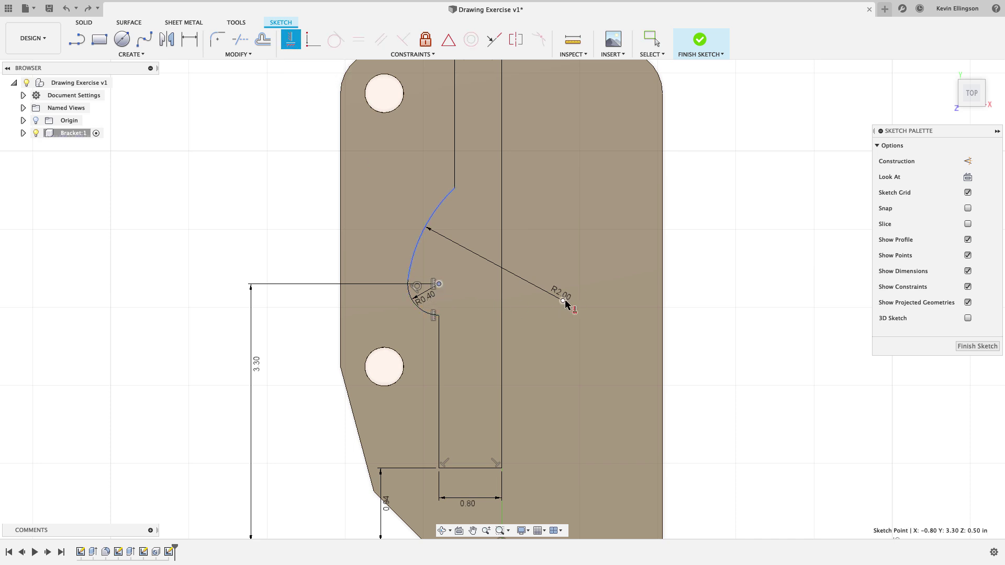
{"action": "left_click", "coordinate": [563, 301]}
{"action": "scroll", "coordinate": [712, 316], "scroll_direction": "down", "scroll_amount": 2}
{"action": "key", "text": "Escape"}
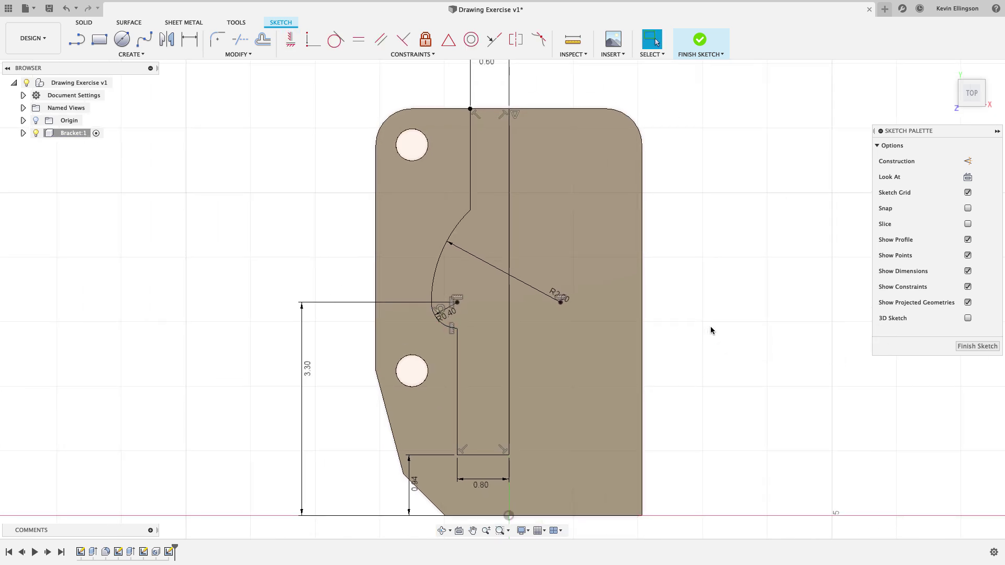
{"action": "scroll", "coordinate": [711, 330], "scroll_direction": "down", "scroll_amount": 2}
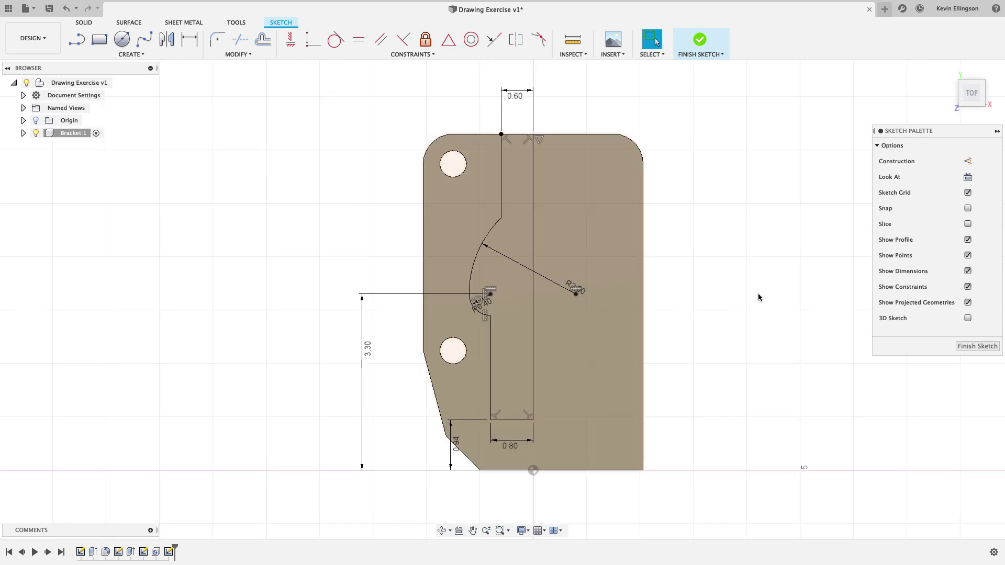
{"action": "left_click", "coordinate": [968, 350]}
Extrude-cut the channel profile through the entire bracket with the All extent
{"action": "middle_click_drag", "start_coordinate": [949, 76], "coordinate": [639, 213], "text": "shift"}
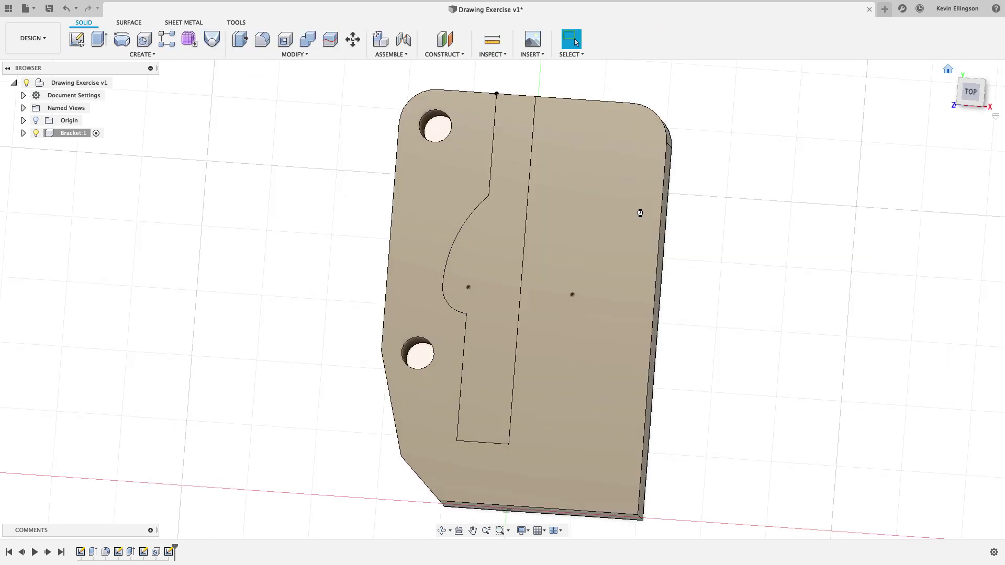
{"action": "key", "text": "F6"}
{"action": "left_click", "coordinate": [99, 40]}
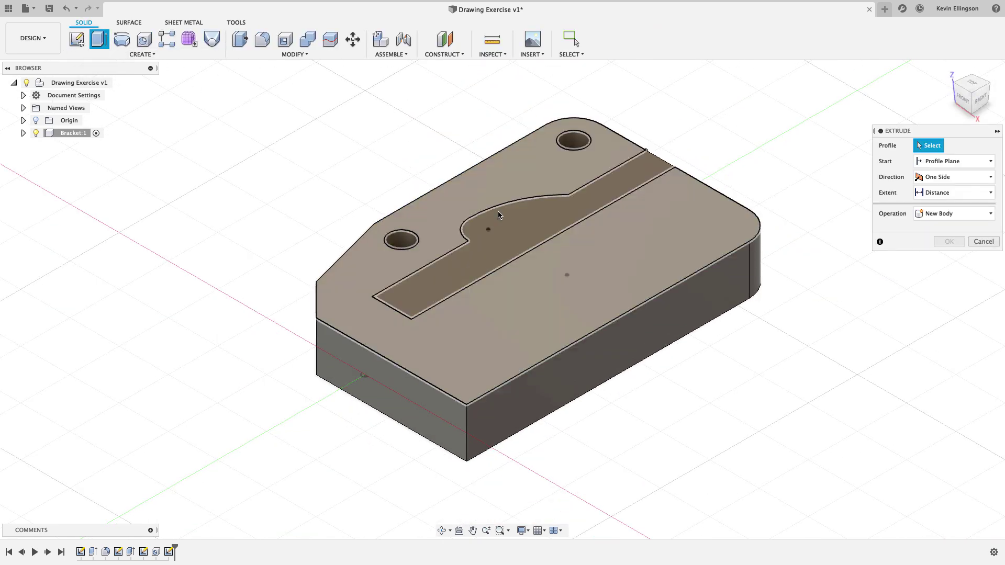
{"action": "left_click", "coordinate": [542, 218]}
{"action": "left_click_drag", "start_coordinate": [513, 217], "coordinate": [514, 371]}
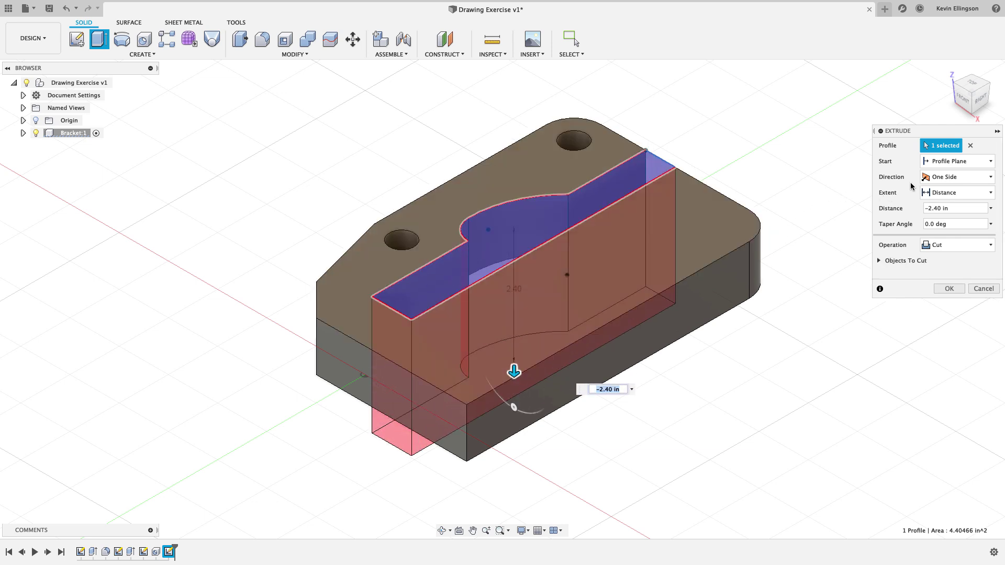
{"action": "left_click", "coordinate": [942, 193]}
{"action": "left_click", "coordinate": [930, 227]}
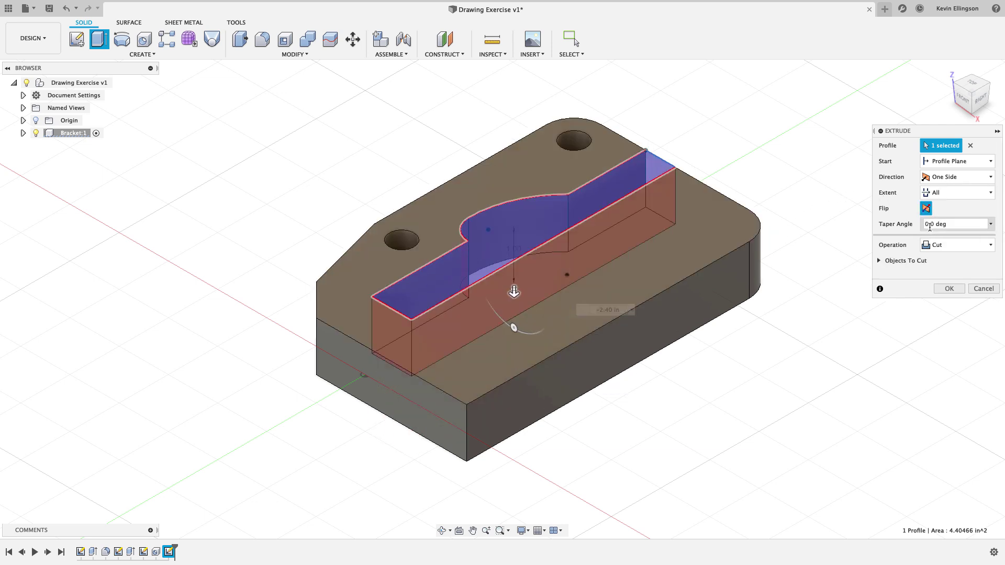
{"action": "key", "text": "Return"}
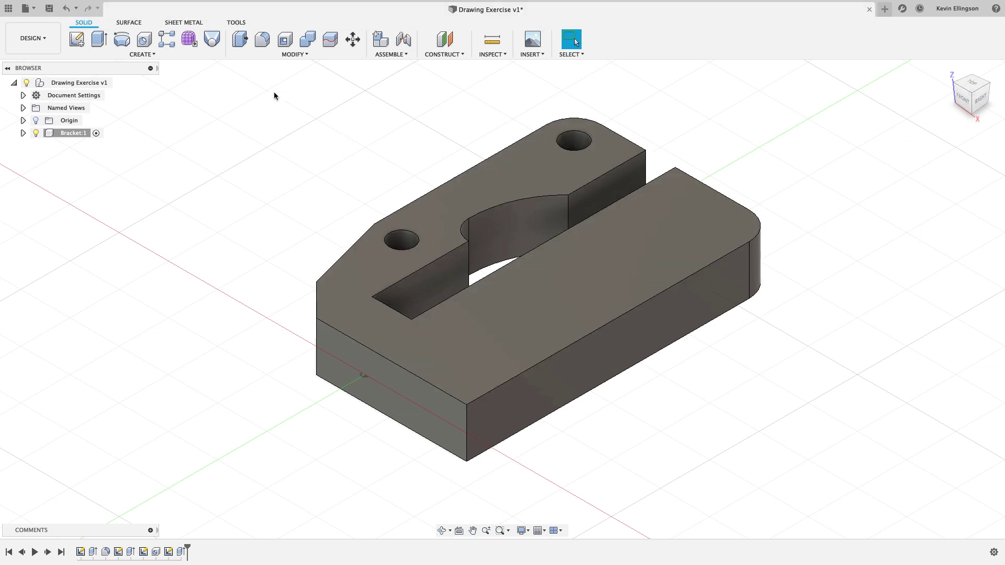
Start a Features-type mirror and select the slot cut and the hole feature
{"action": "left_click", "coordinate": [151, 56]}
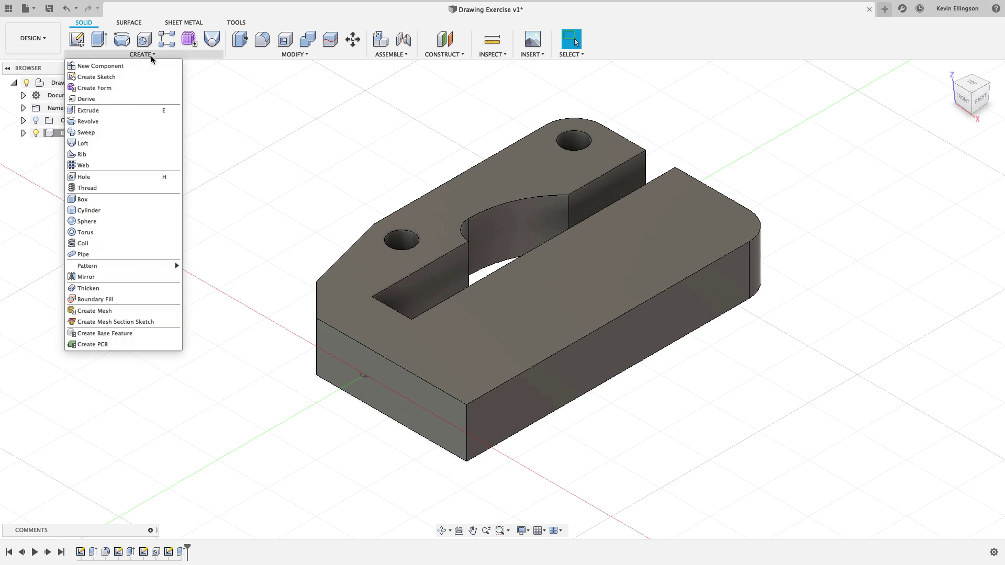
{"action": "left_click", "coordinate": [136, 278]}
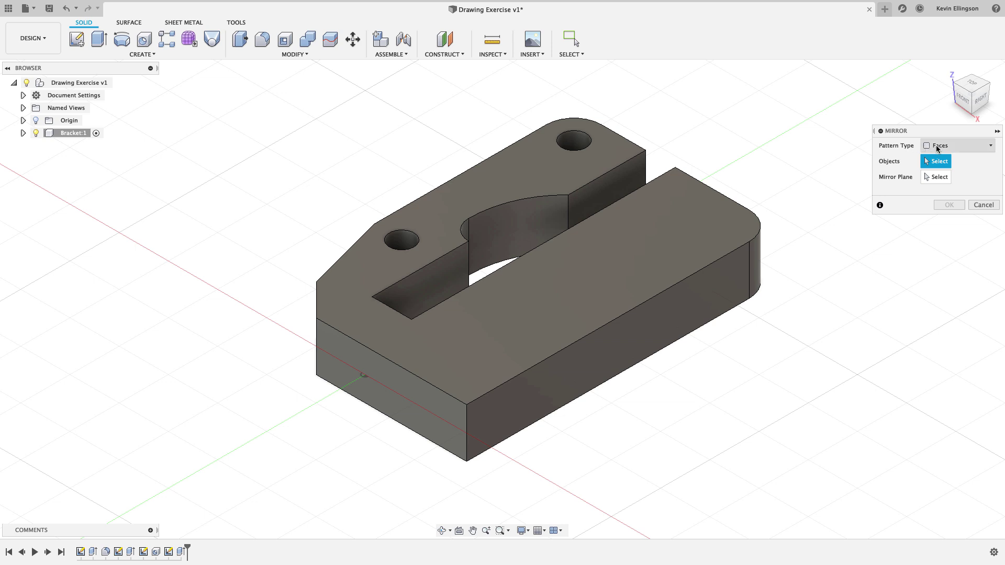
{"action": "left_click", "coordinate": [941, 149]}
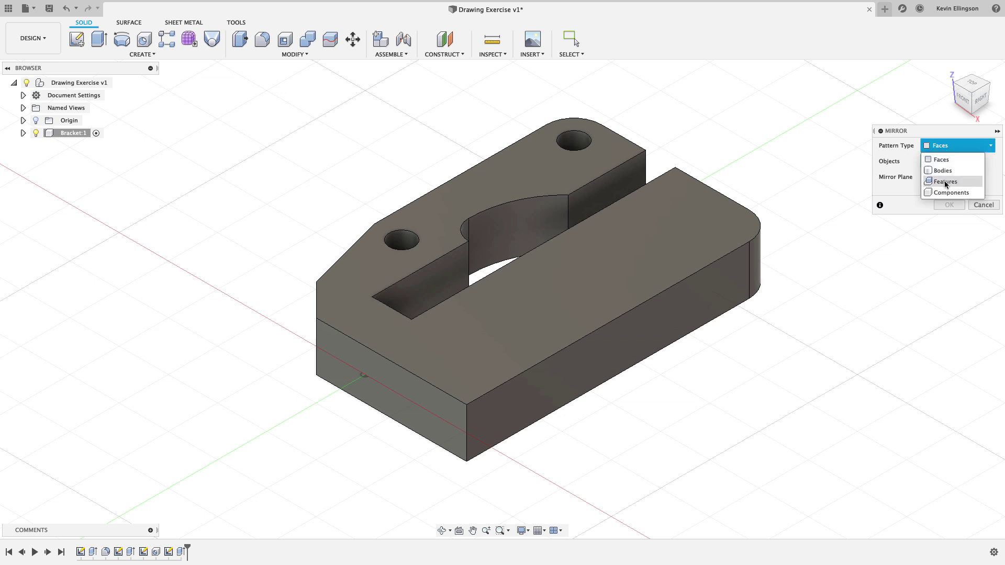
{"action": "left_click", "coordinate": [939, 158]}
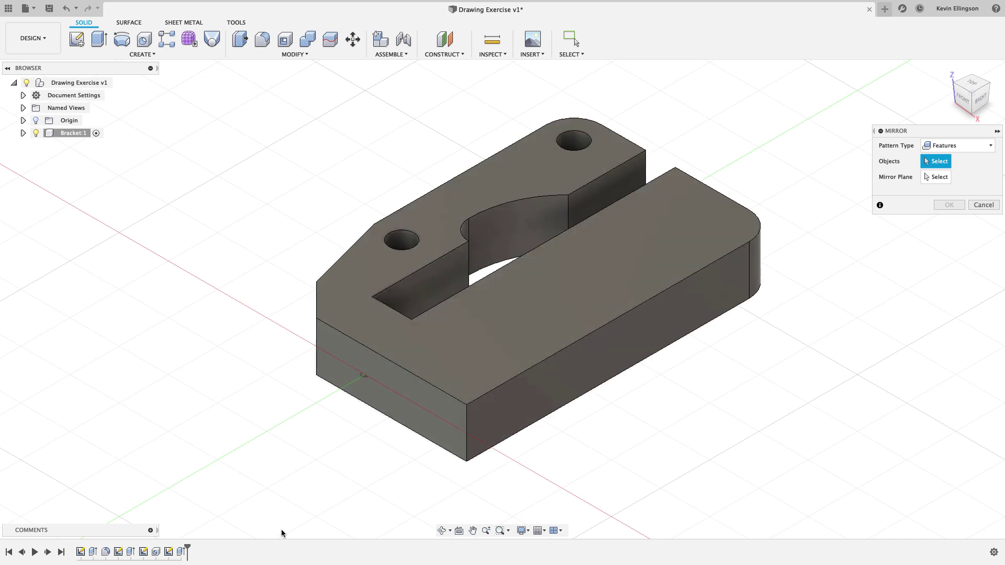
{"action": "left_click", "coordinate": [508, 230]}
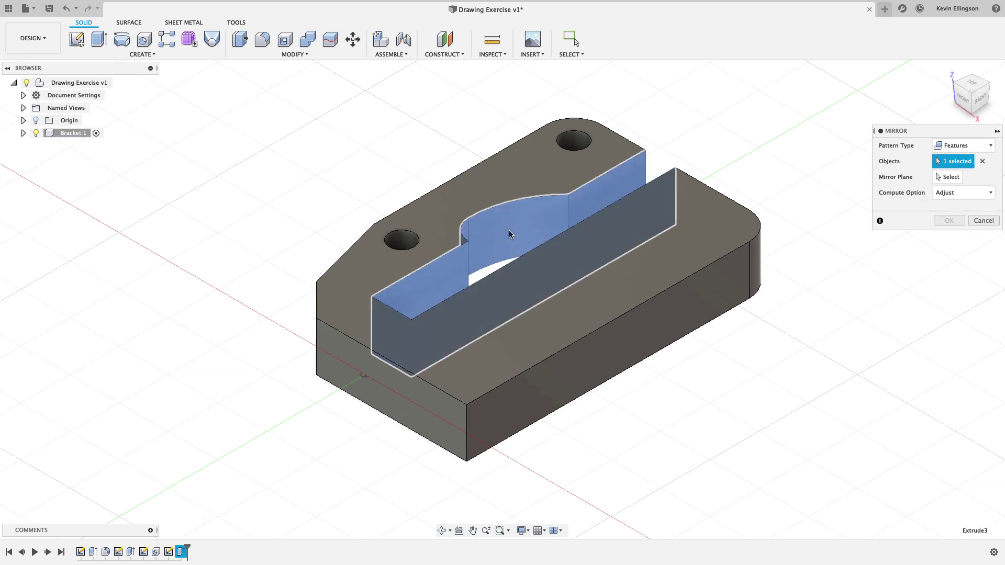
{"action": "left_click", "coordinate": [574, 142]}
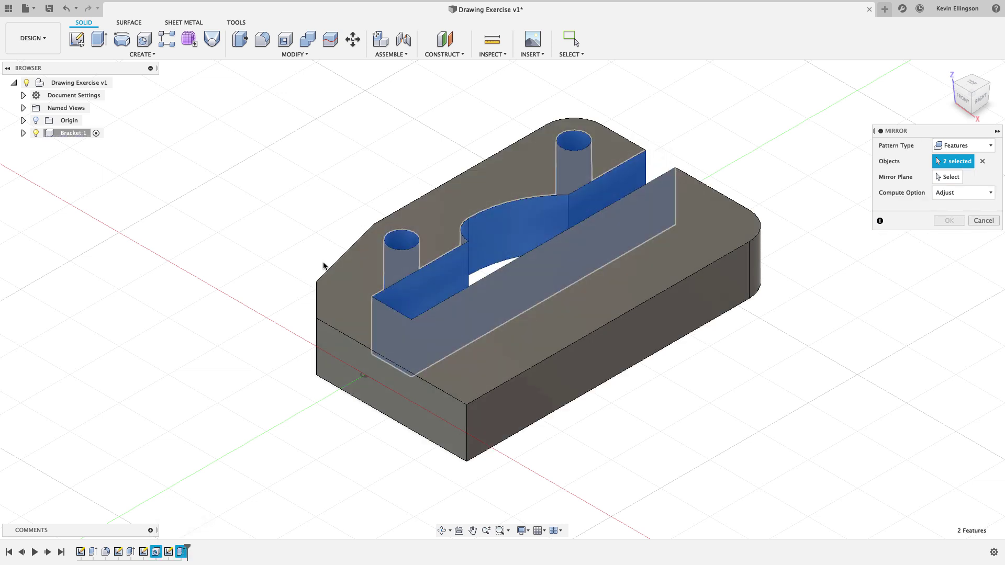
{"action": "middle_click_drag", "start_coordinate": [284, 344], "coordinate": [303, 362], "text": "shift"}
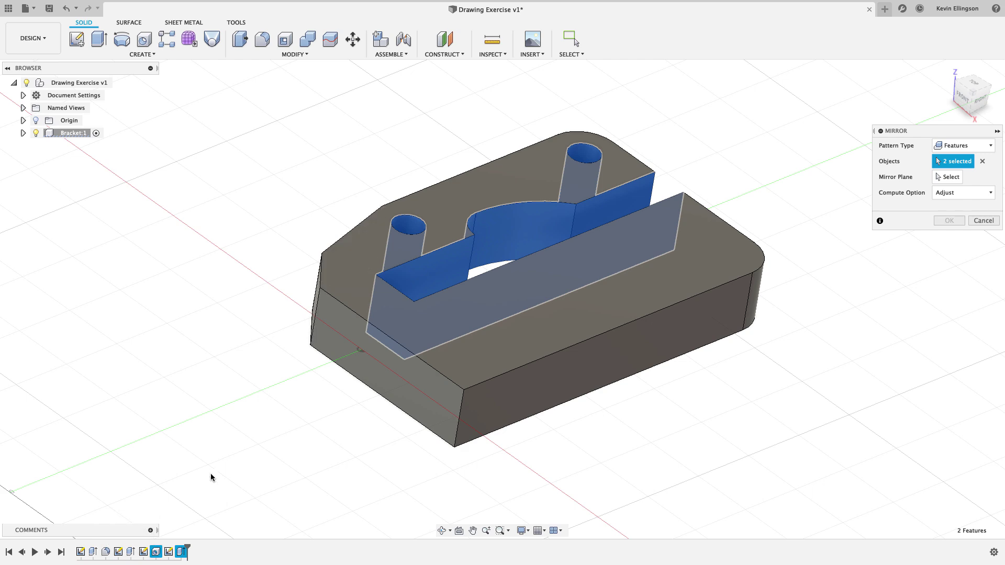
{"action": "middle_click_drag", "start_coordinate": [213, 475], "coordinate": [241, 473], "text": "shift"}
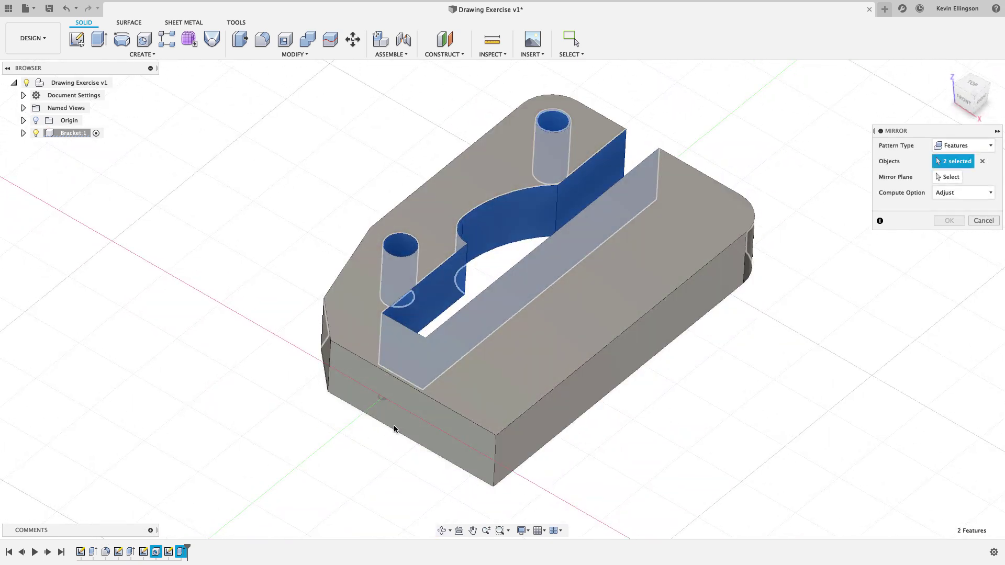
Use the slot's end face as the mirror plane and apply the mirror
{"action": "left_click", "coordinate": [947, 176]}
{"action": "middle_click_drag", "start_coordinate": [837, 272], "coordinate": [790, 321], "text": "shift"}
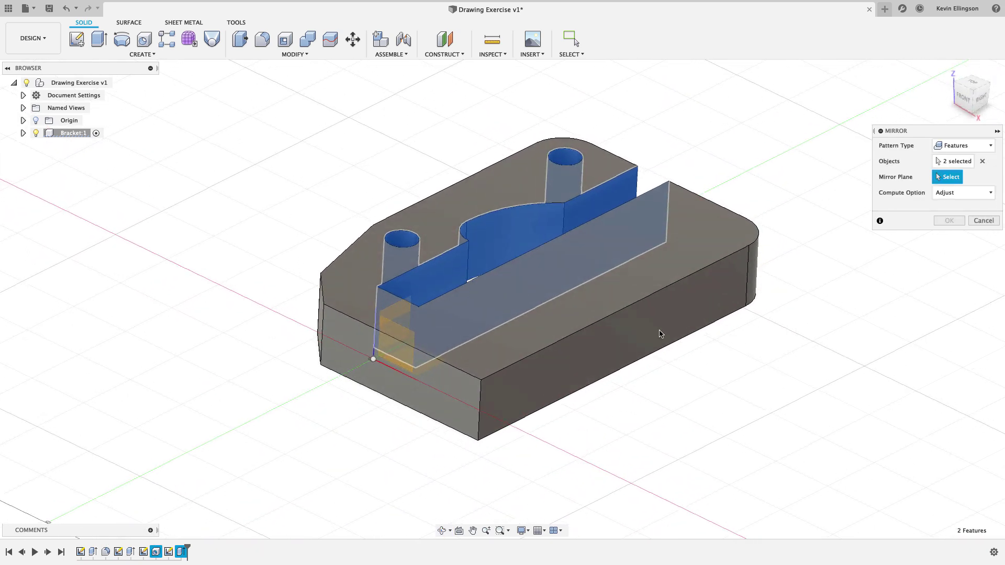
{"action": "left_click", "coordinate": [403, 352]}
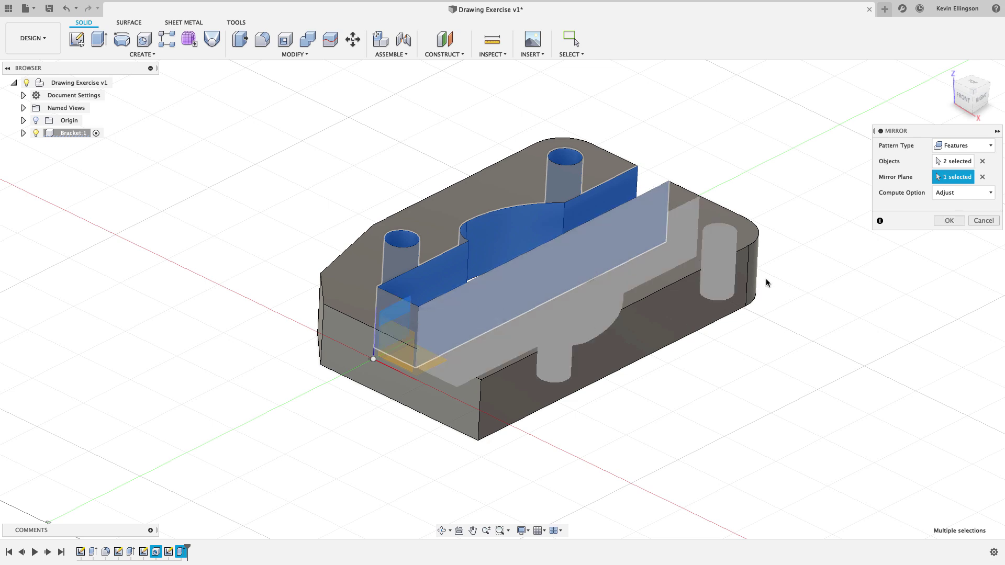
{"action": "left_click", "coordinate": [952, 228]}
{"action": "middle_click_drag", "start_coordinate": [919, 243], "coordinate": [788, 308], "text": "shift"}
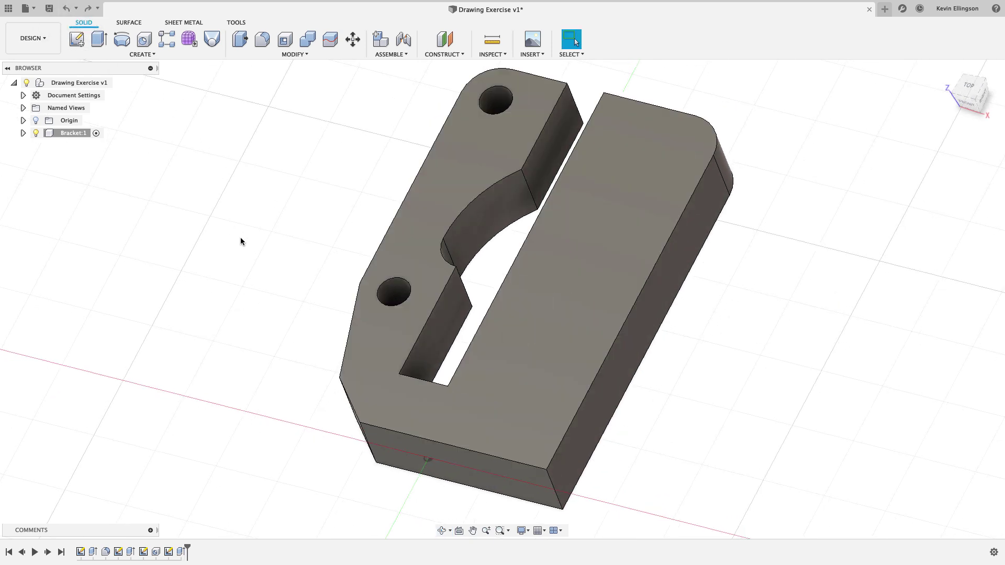
Mirror the two hole features and the slot cut across the slot's end face
{"action": "left_click", "coordinate": [152, 53]}
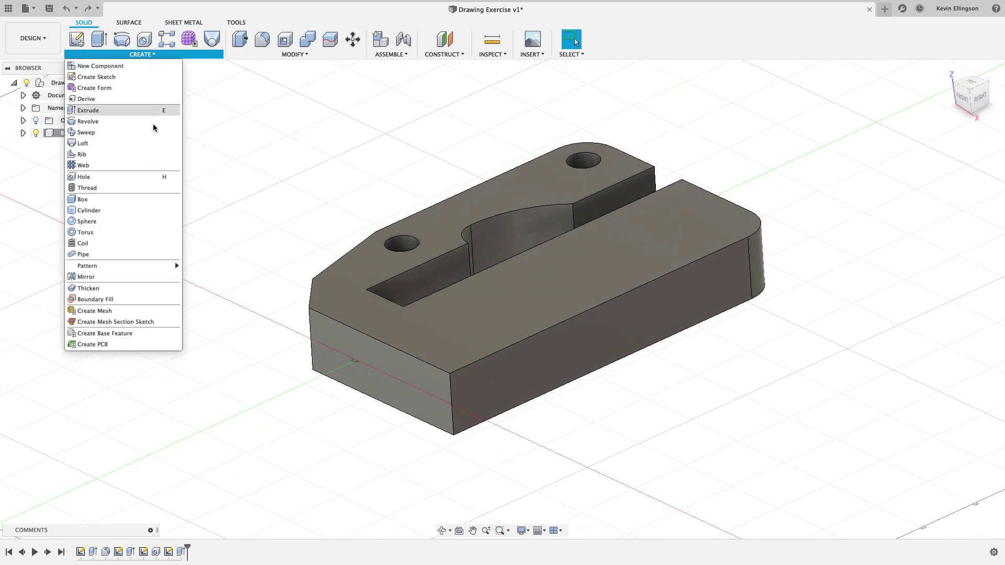
{"action": "left_click", "coordinate": [130, 276]}
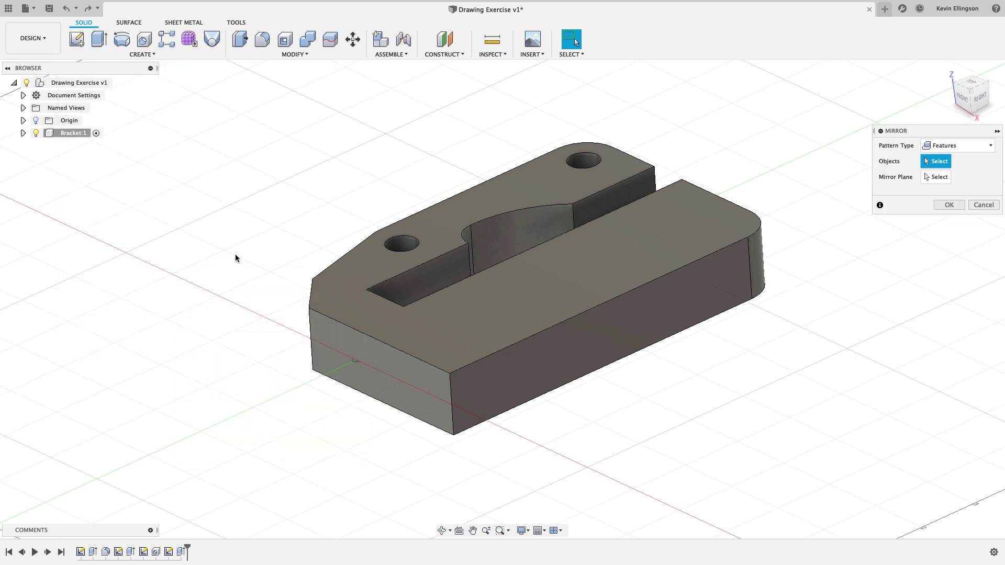
{"action": "left_click", "coordinate": [130, 551]}
{"action": "left_click", "coordinate": [156, 551]}
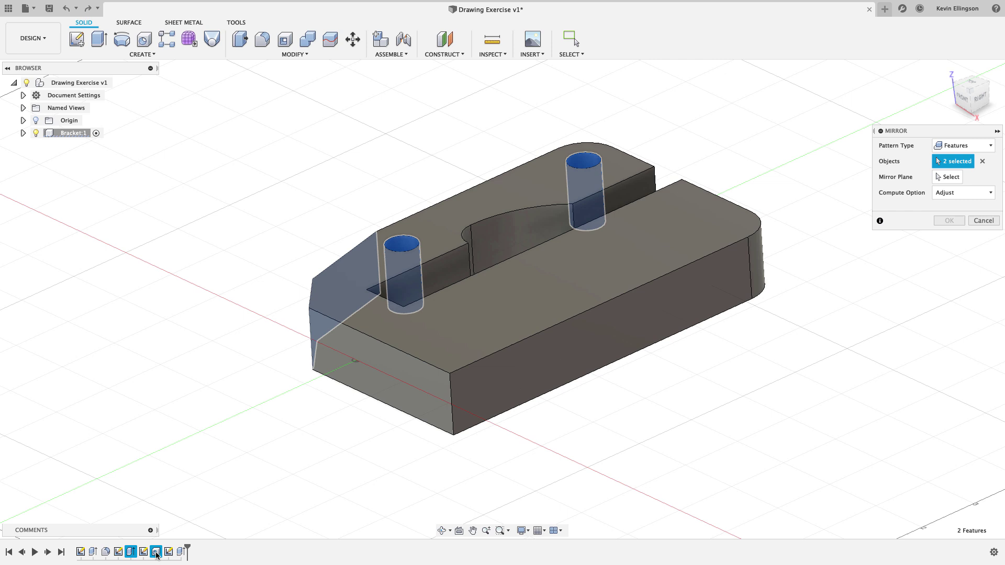
{"action": "left_click", "coordinate": [182, 552]}
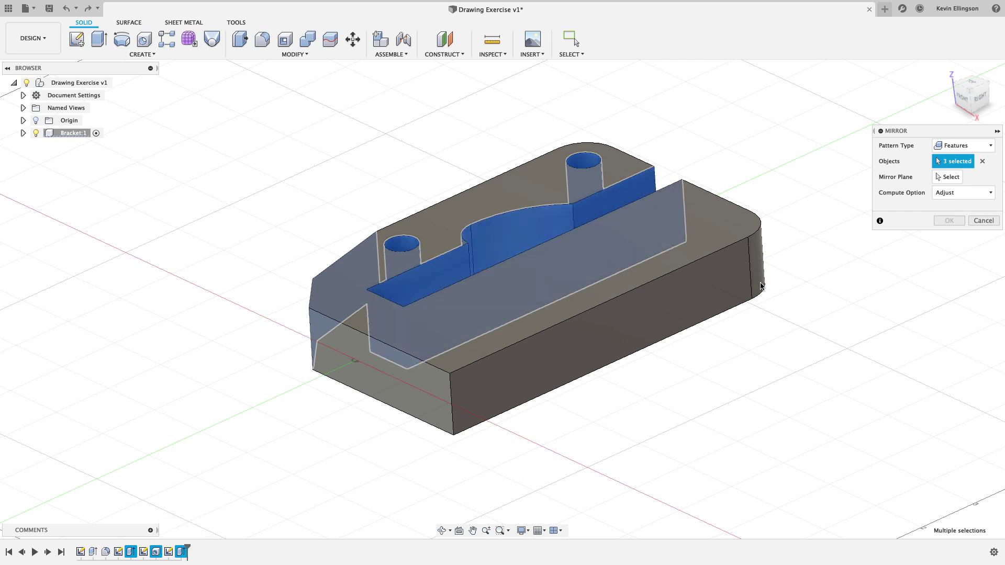
{"action": "left_click", "coordinate": [947, 177]}
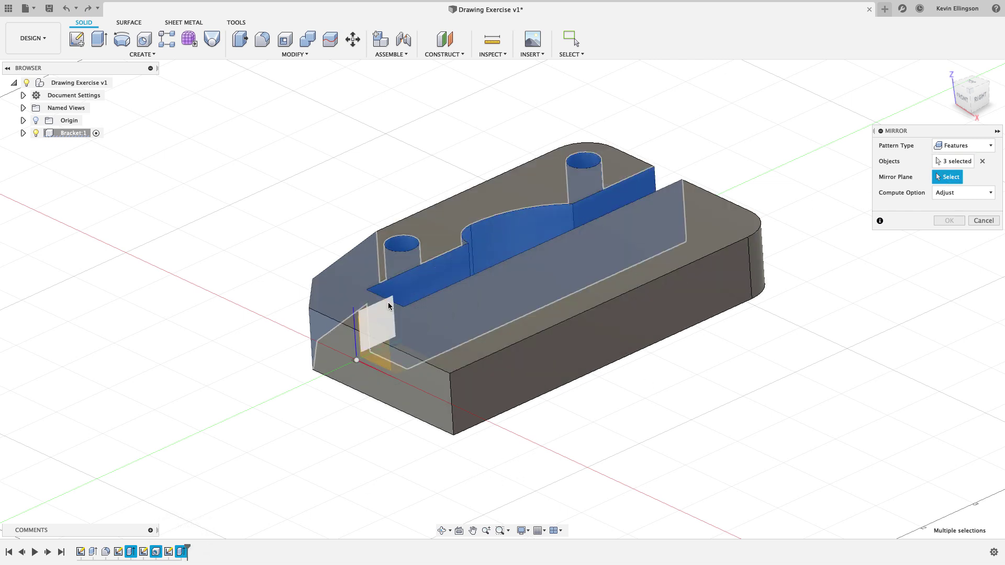
{"action": "left_click", "coordinate": [374, 335]}
{"action": "left_click", "coordinate": [948, 220]}
{"action": "middle_click_drag", "start_coordinate": [872, 246], "coordinate": [580, 310], "text": "shift"}
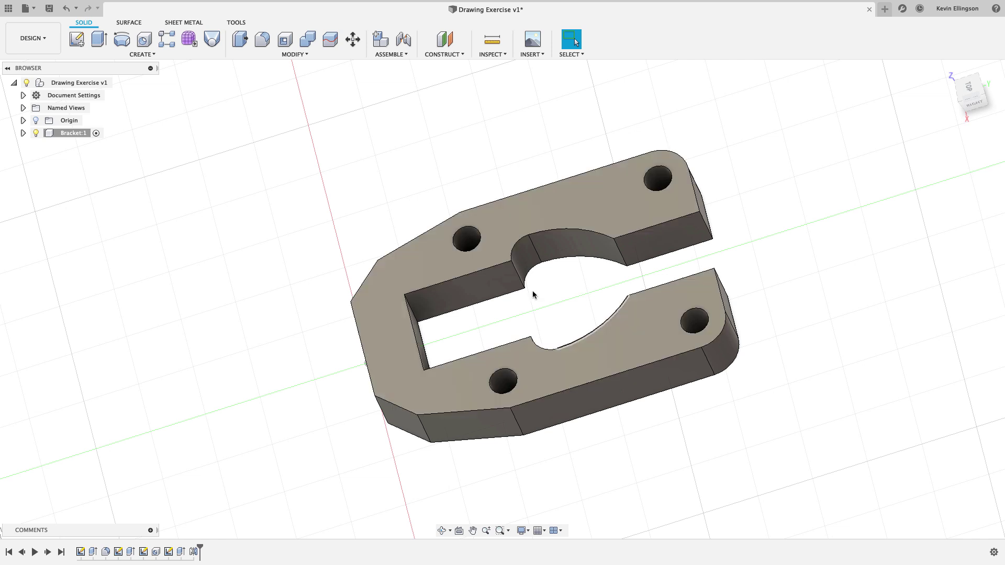
Fillet the two inner closed-end slot corners with a 0.25 in radius
{"action": "left_click", "coordinate": [262, 39]}
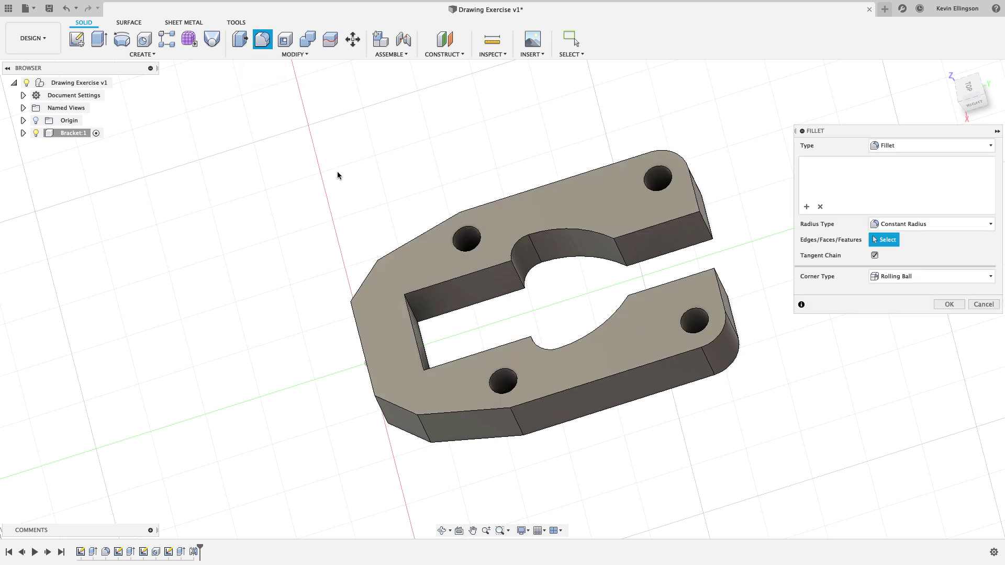
{"action": "scroll", "coordinate": [433, 324], "scroll_direction": "up", "scroll_amount": 3}
{"action": "left_click", "coordinate": [429, 330]}
{"action": "middle_click_drag", "start_coordinate": [429, 330], "coordinate": [446, 392], "text": "shift"}
{"action": "left_click", "coordinate": [447, 391]}
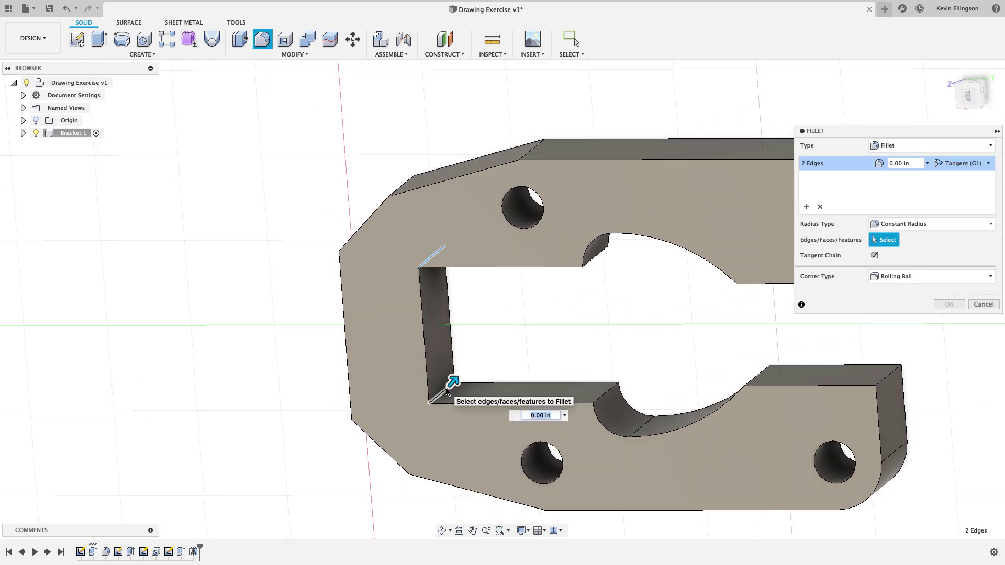
{"action": "type", "text": ".25"}
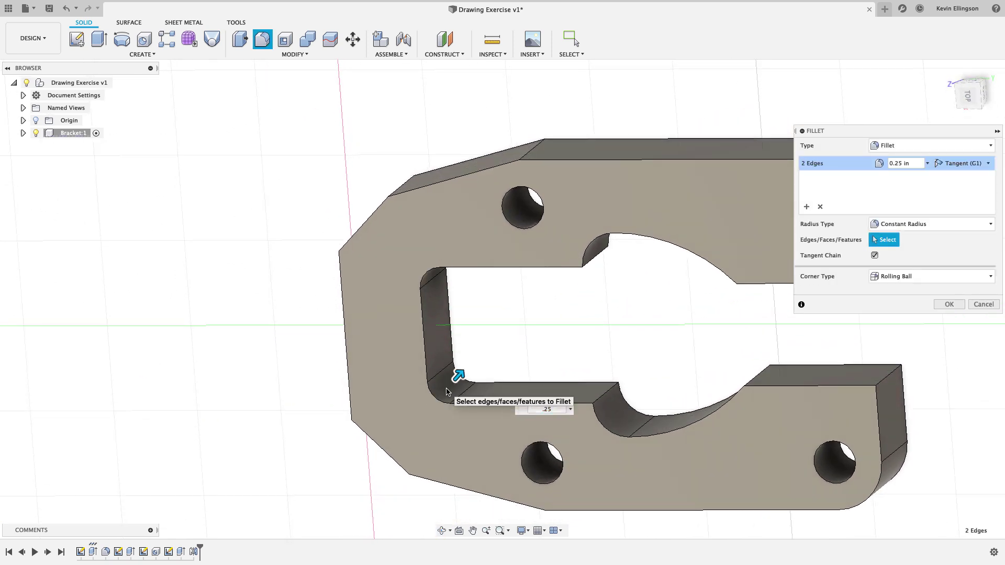
{"action": "key", "text": "Return"}
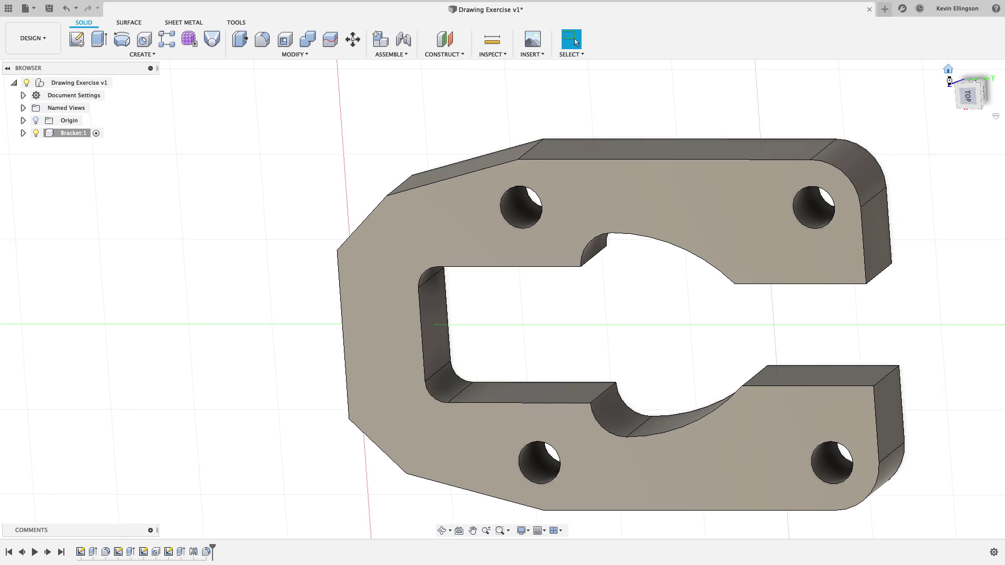
{"action": "left_click", "coordinate": [947, 69]}
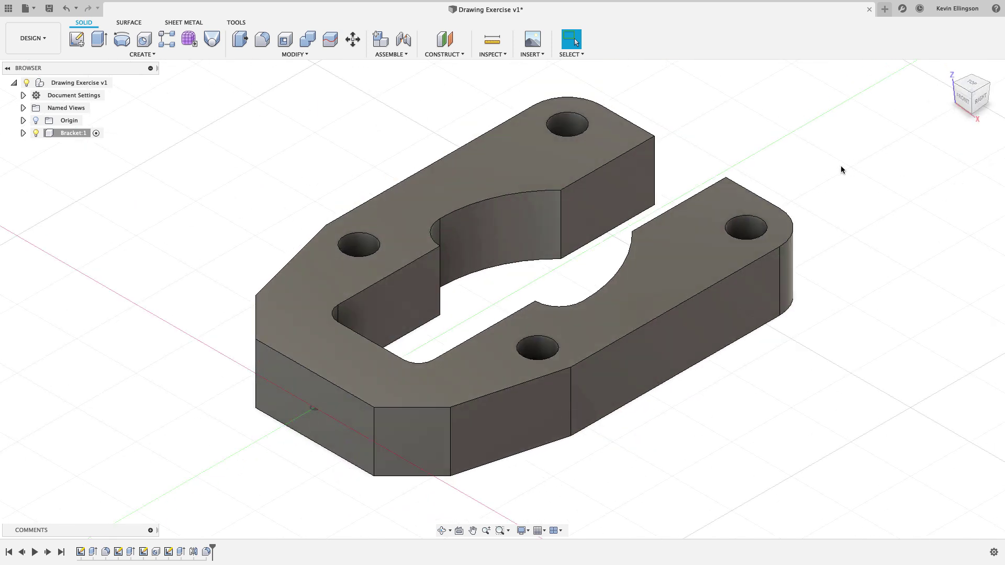